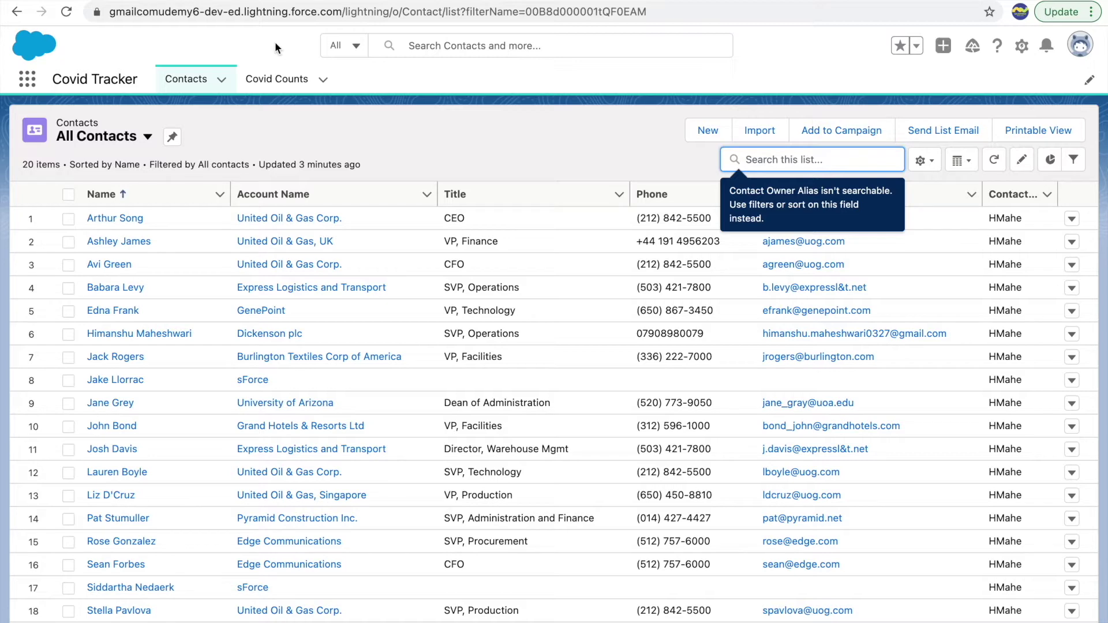
click(376, 80)
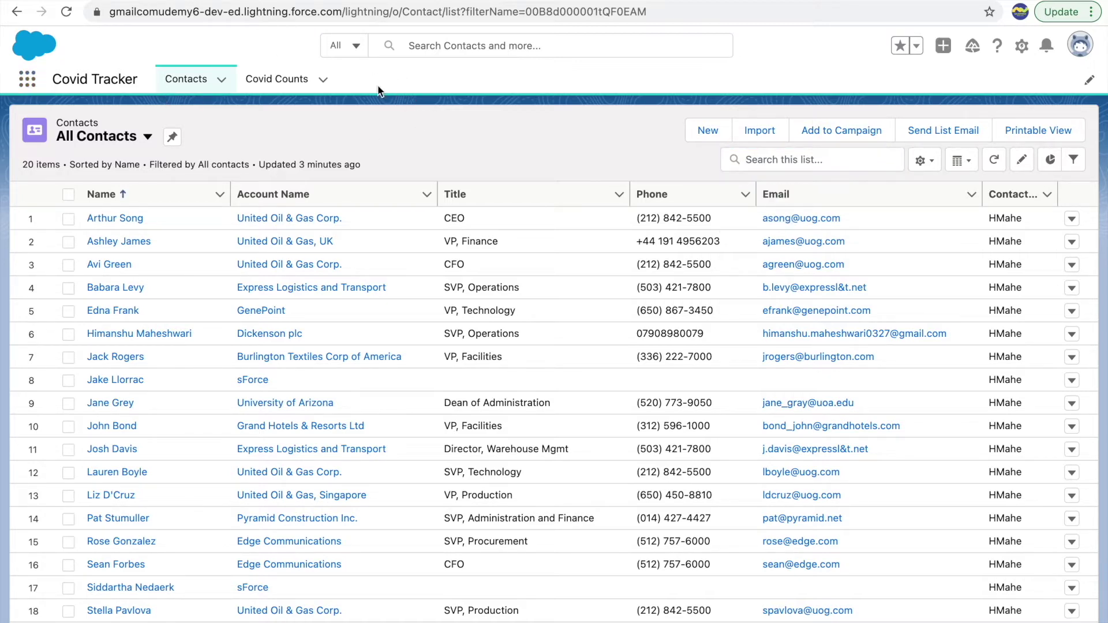
click(56, 78)
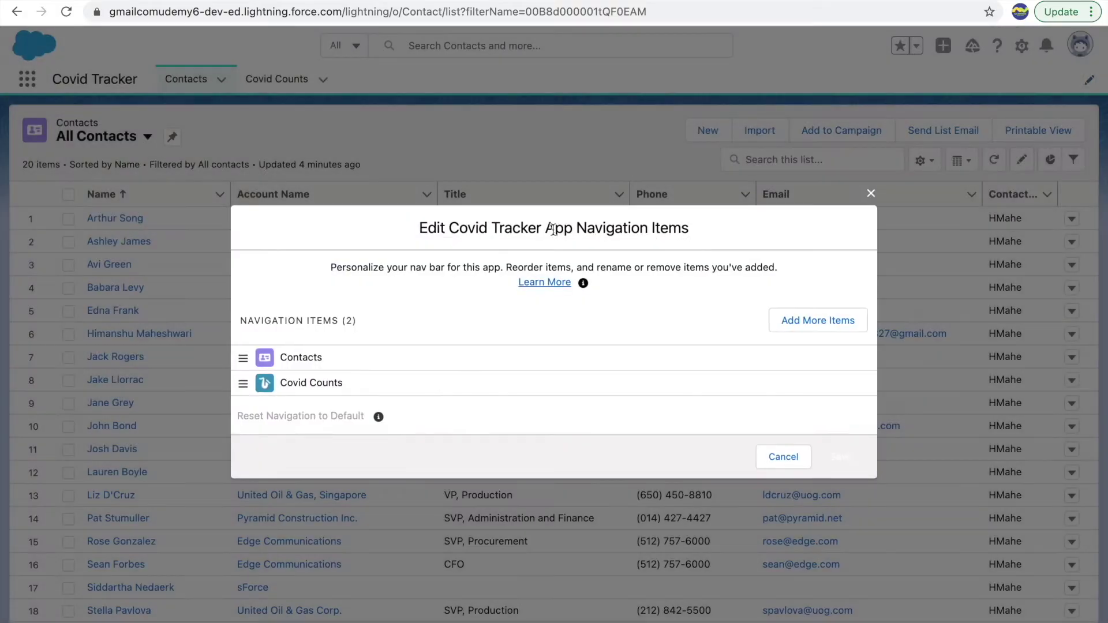
click(871, 193)
Open Setup and find the App Manager by searching for "app mana"
click(1080, 51)
click(788, 48)
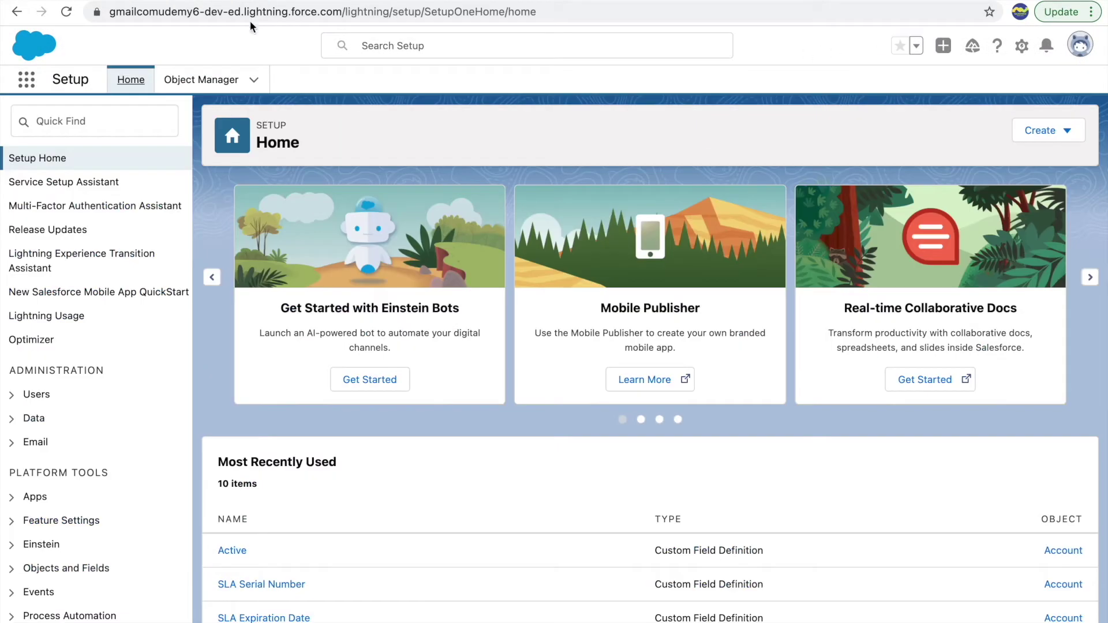
click(79, 126)
text(a)
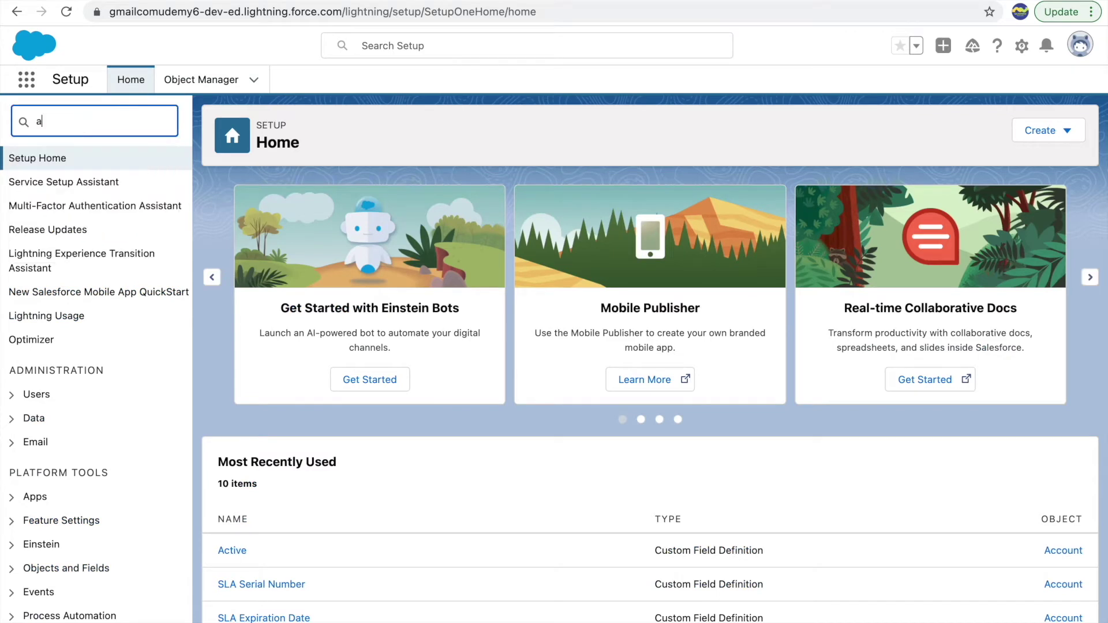
text(pp mana)
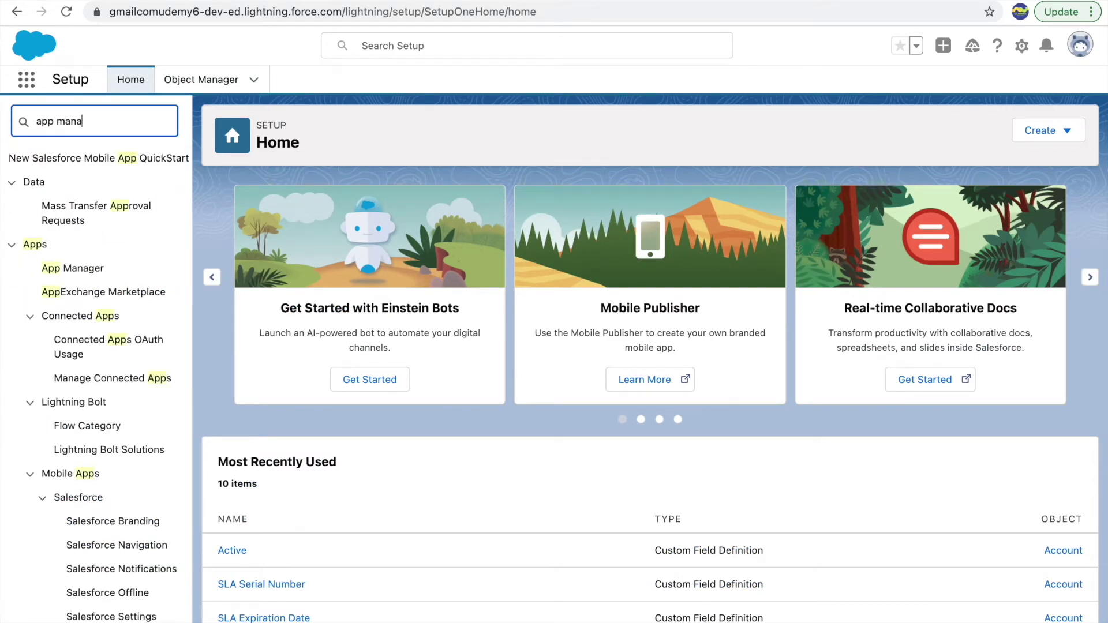
click(74, 184)
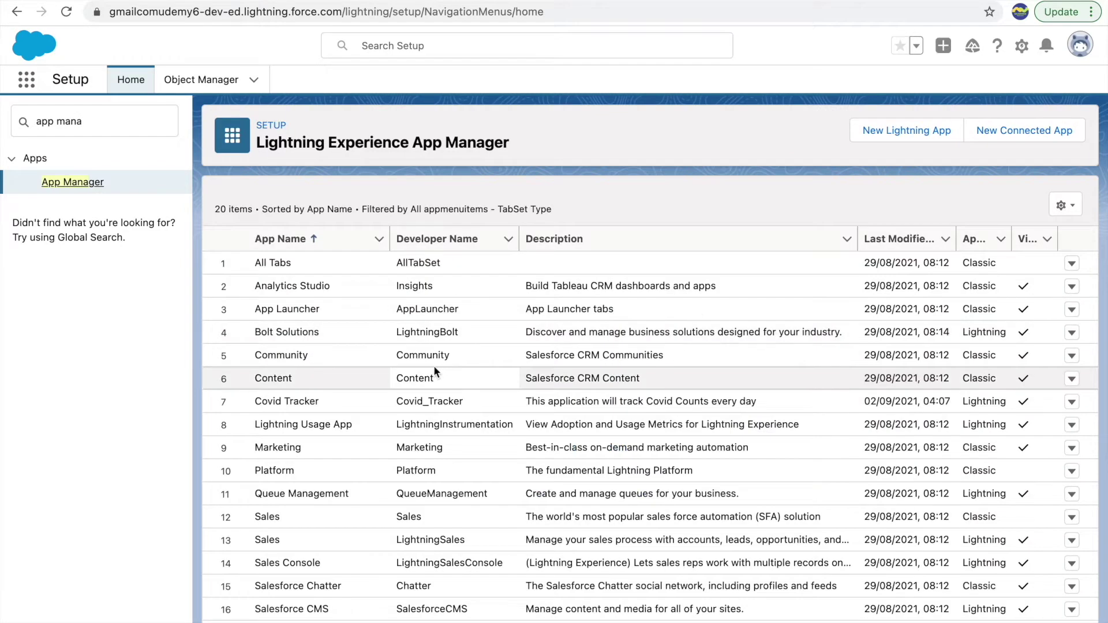
Open the Covid Tracker app for editing and go to its Navigation Items settings
scroll(296, 475, down, 3)
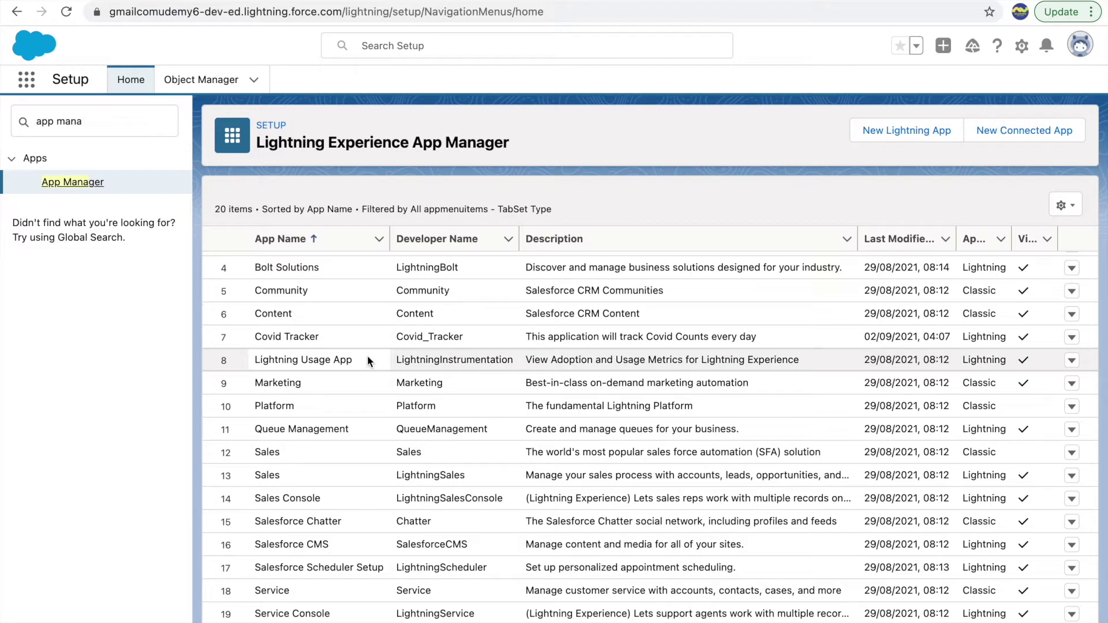
click(1072, 338)
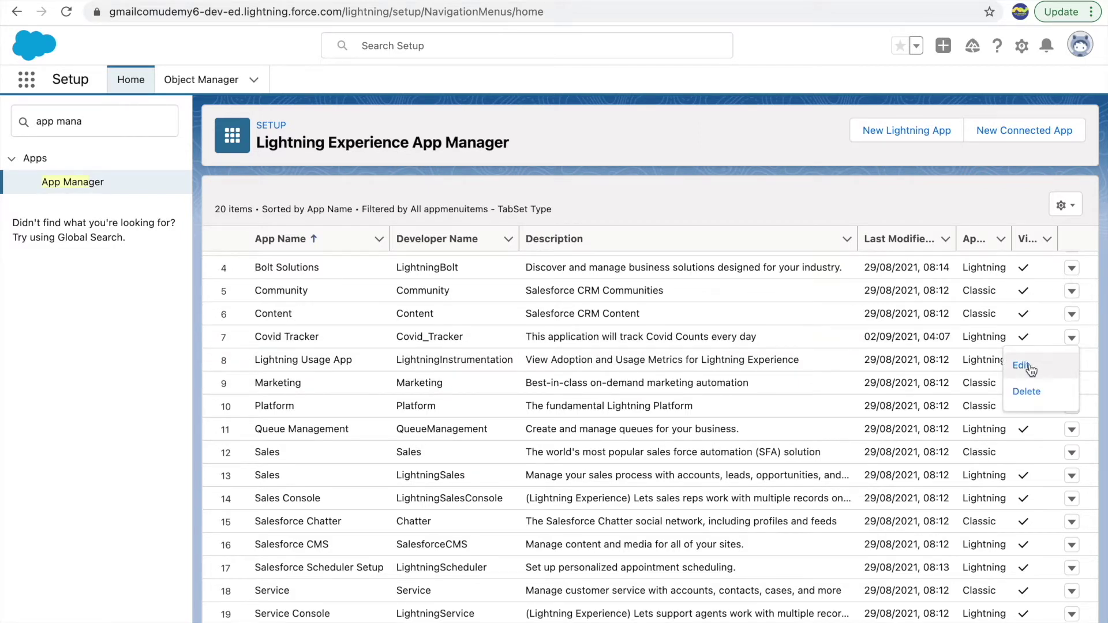
click(1032, 365)
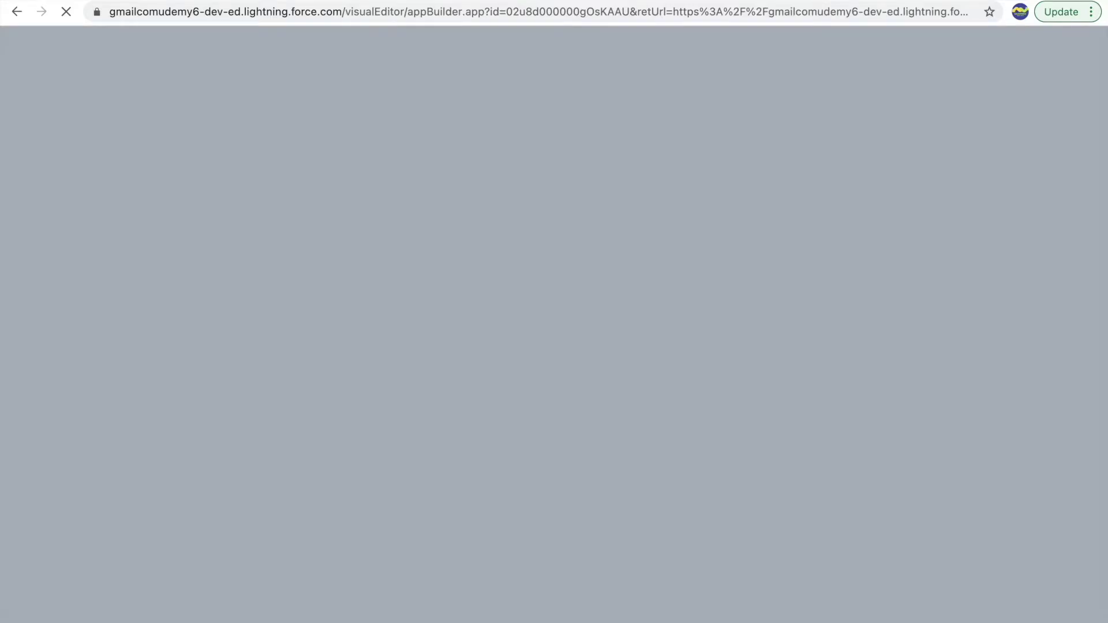
click(87, 196)
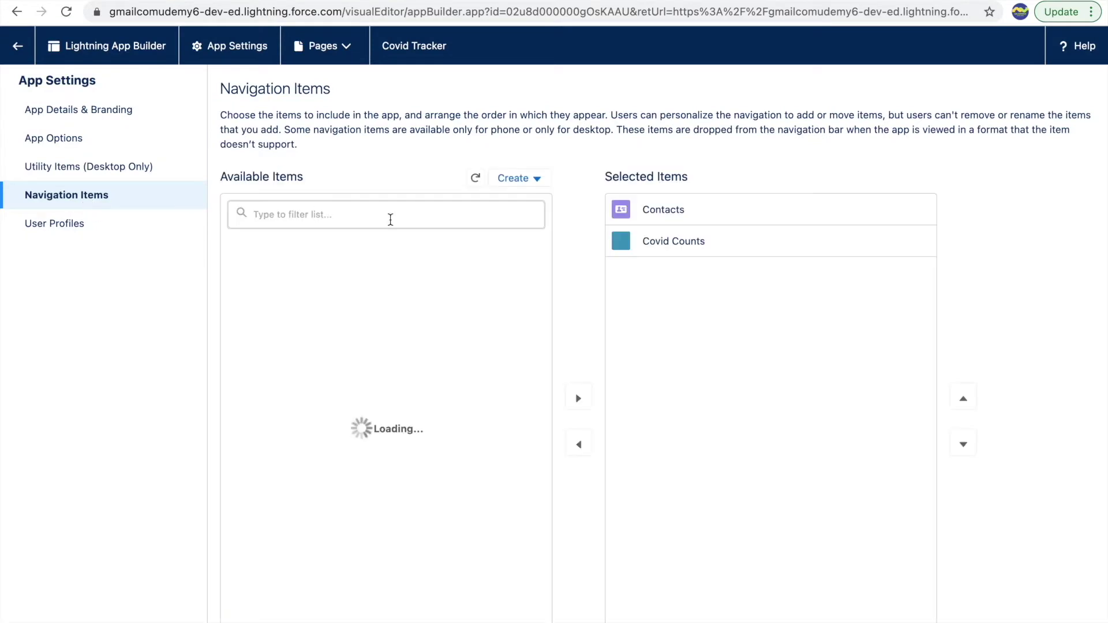
Add Reports and Dashboards to the Covid Tracker app's selected navigation items
click(368, 220)
text(Repo)
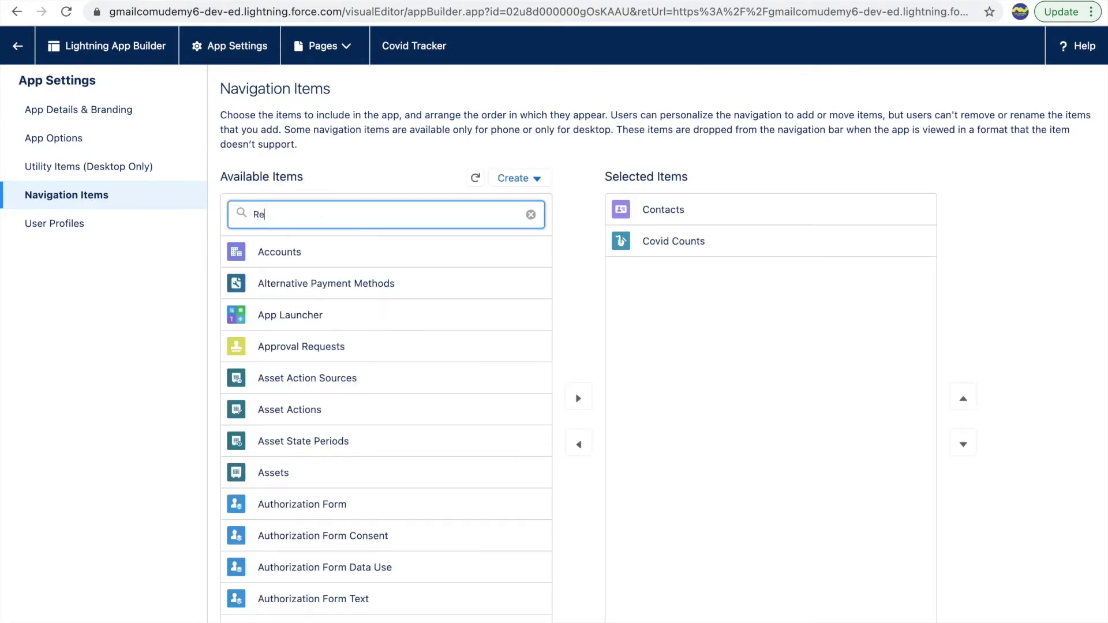
click(345, 266)
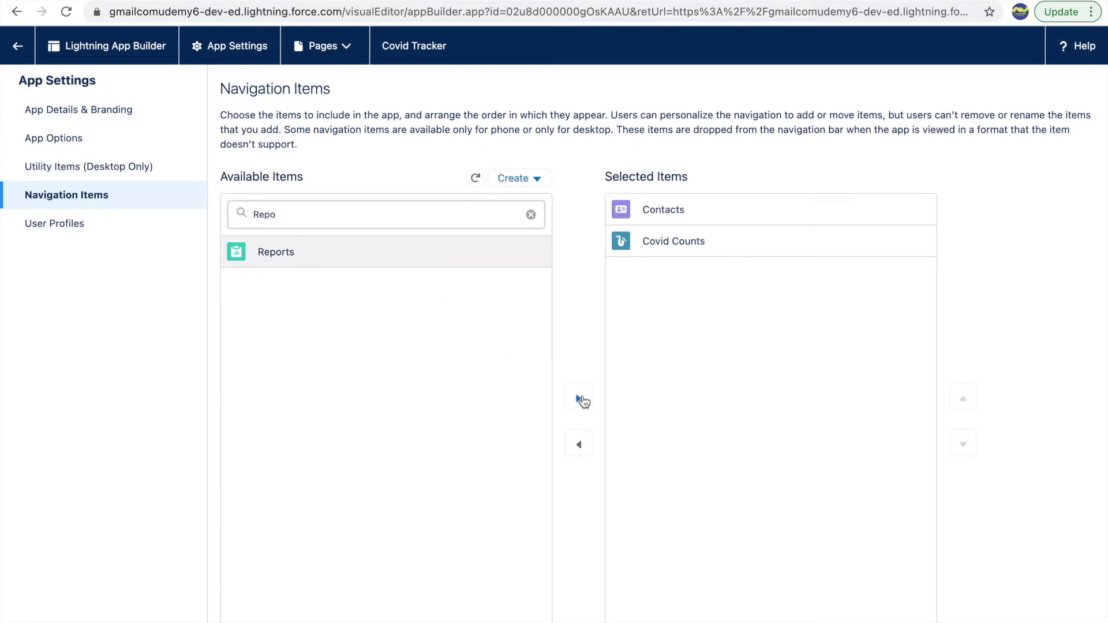
click(578, 398)
double_click(387, 213)
text(Dashb)
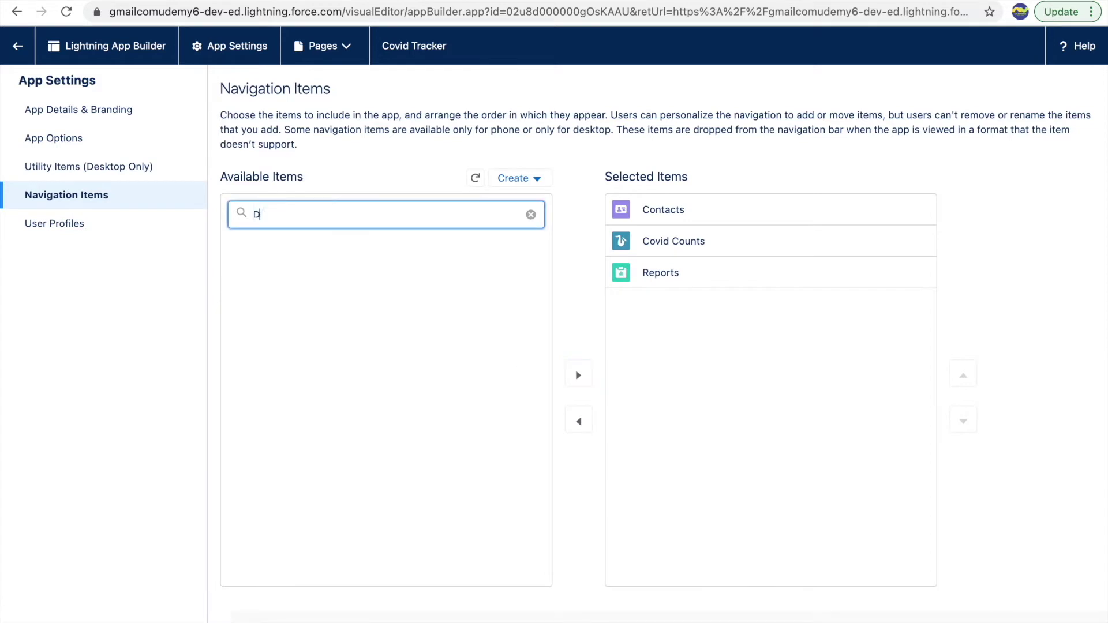
click(369, 255)
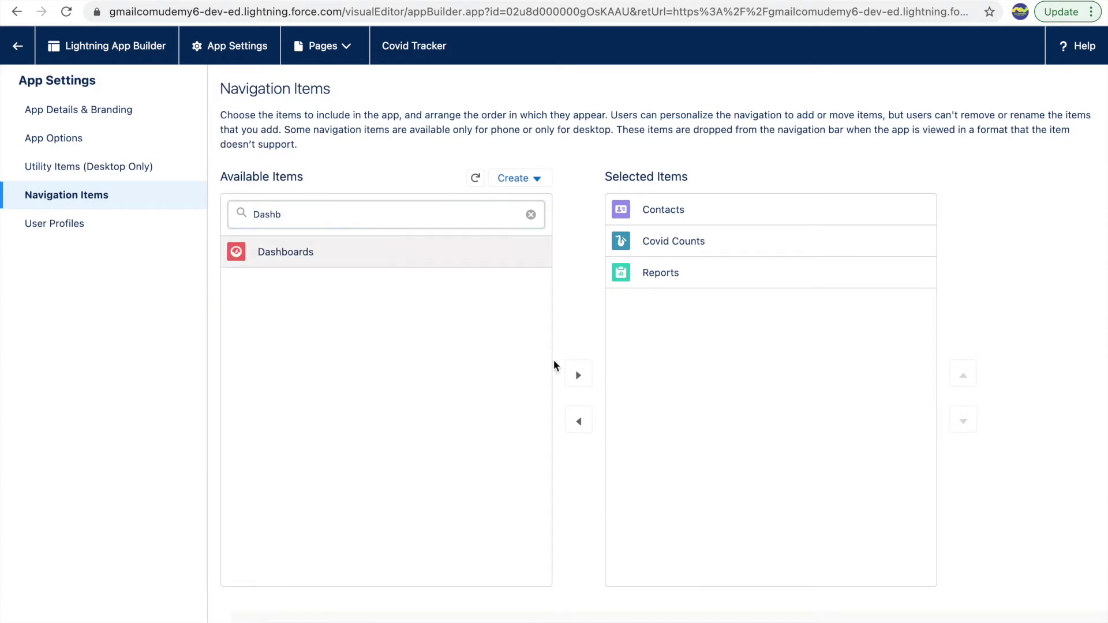
click(577, 374)
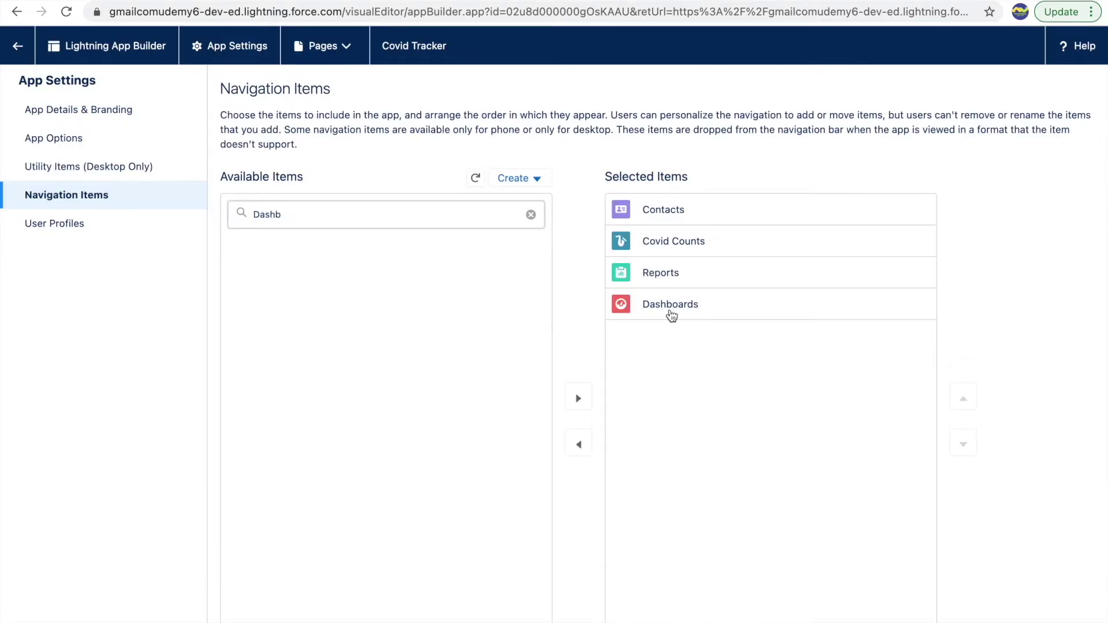
Move Dashboards to first place among the selected navigation items and leave the app's settings
click(671, 316)
click(970, 399)
click(969, 400)
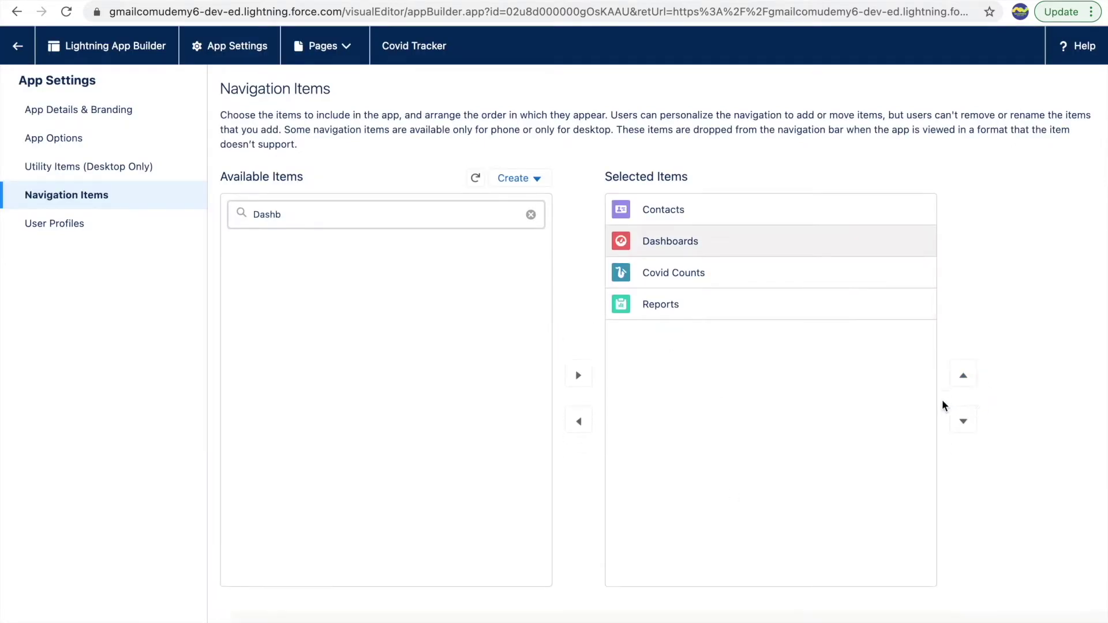
click(963, 376)
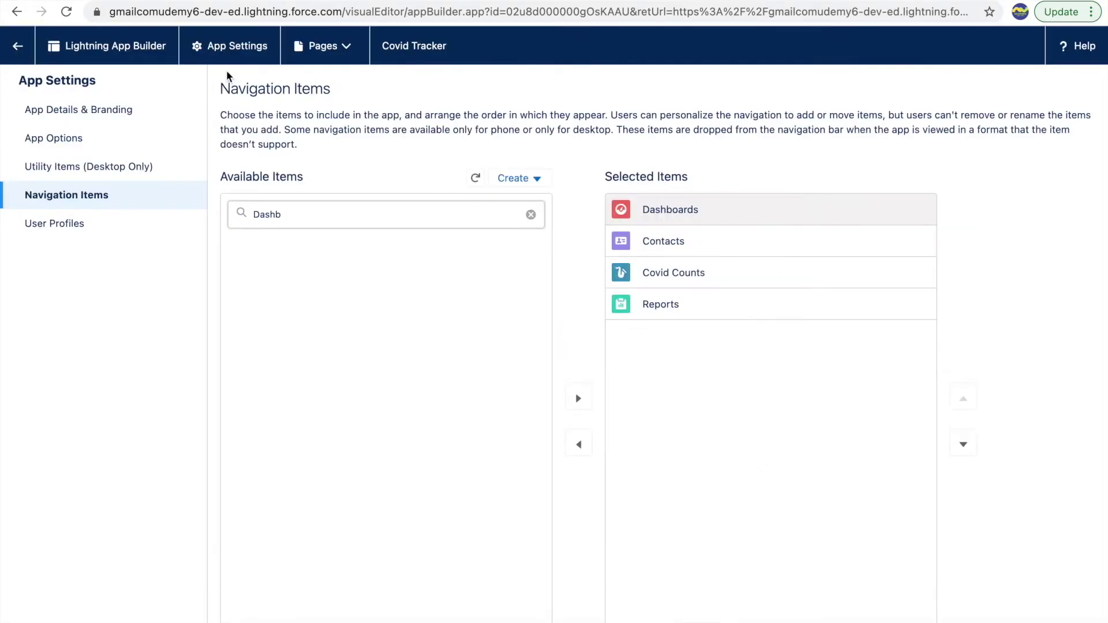
click(17, 46)
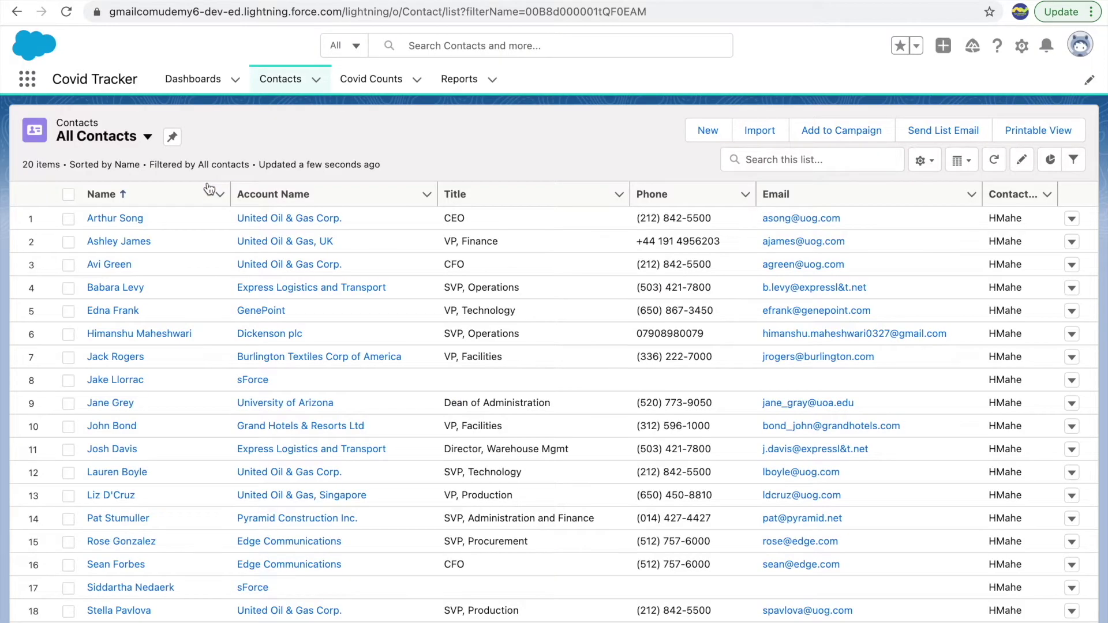
Start a new report in Covid Tracker, search the report types for "Covid" and clear the search
click(459, 79)
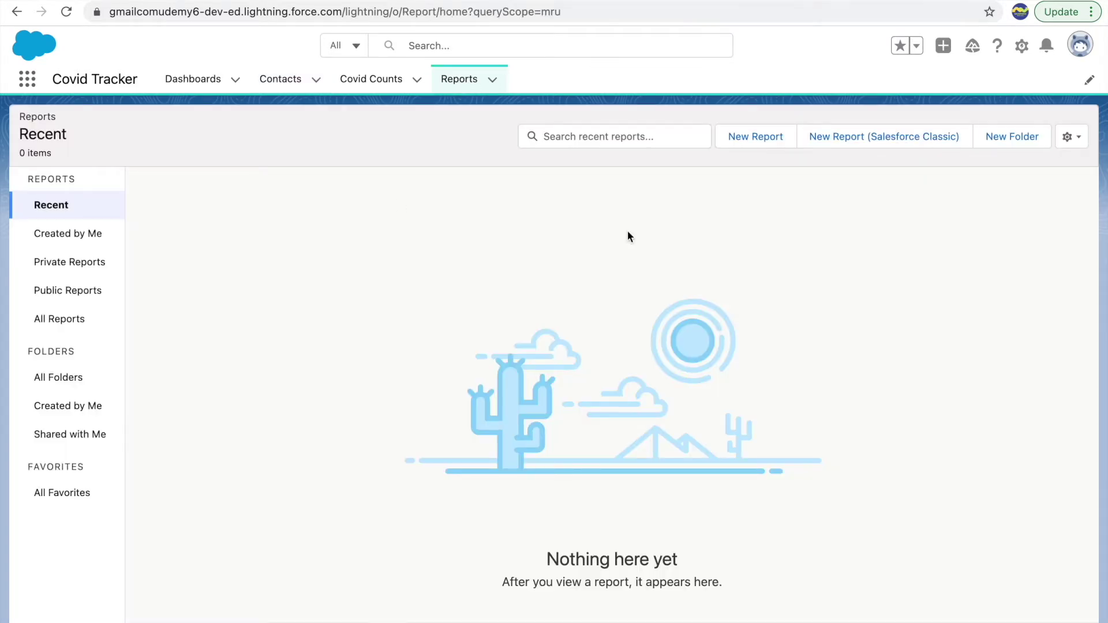
click(749, 145)
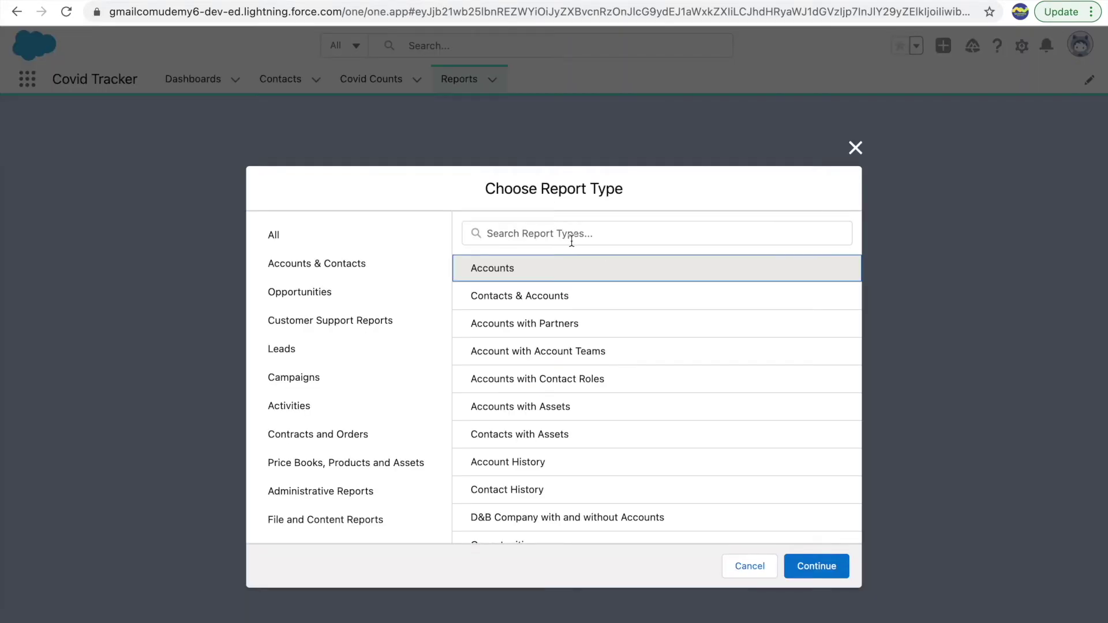
click(533, 233)
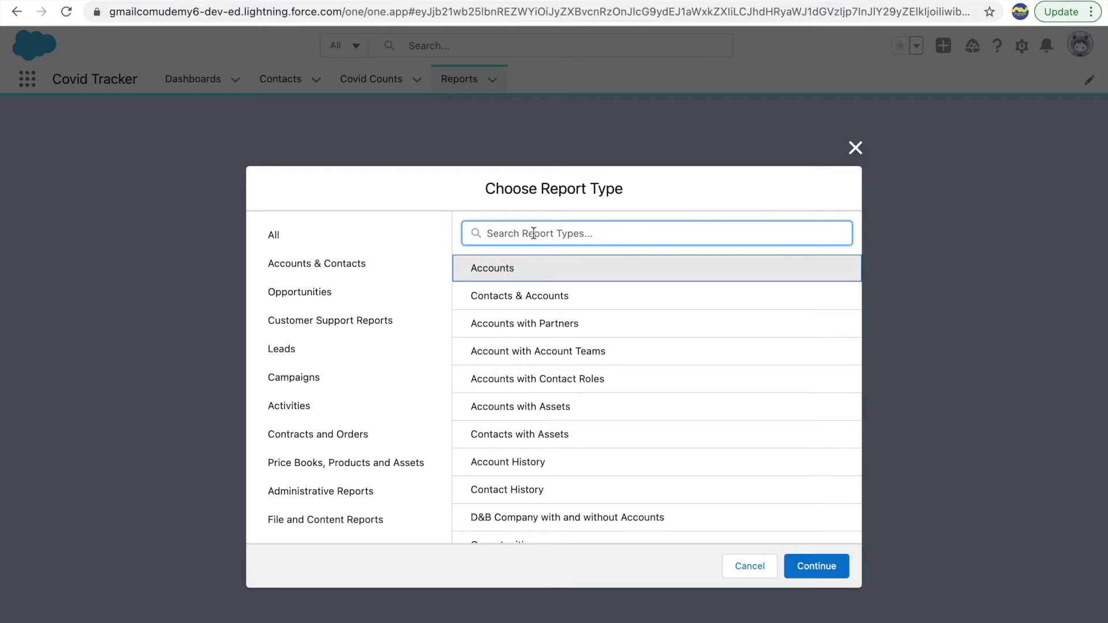
text(Covid)
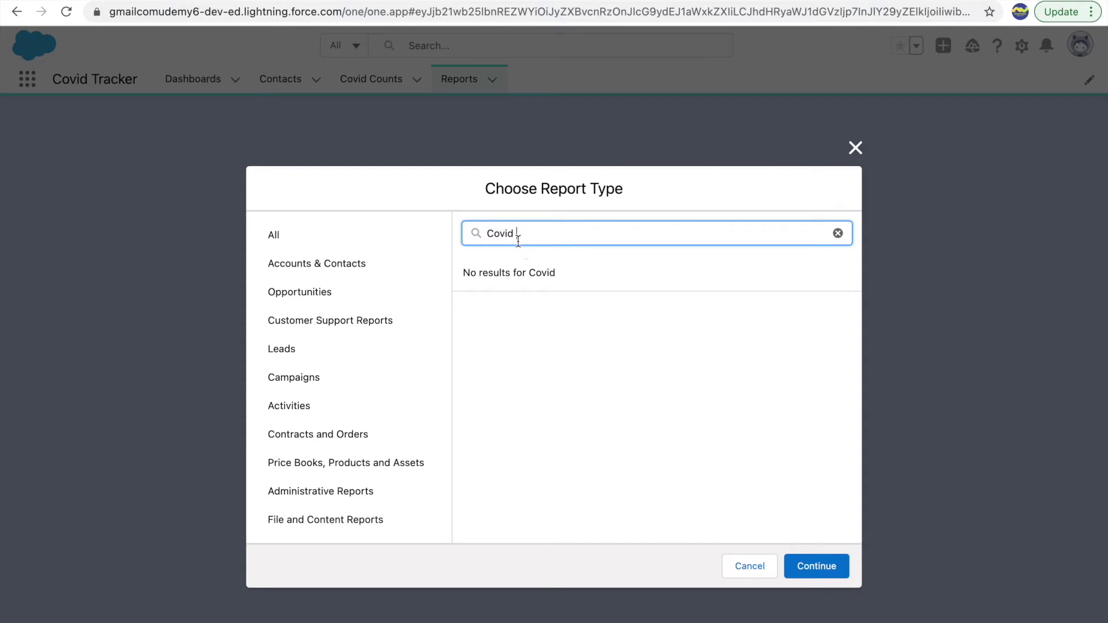
key(BackSpace)
key(BackSpace)
key(BackSpace)
key(BackSpace)
key(BackSpace)
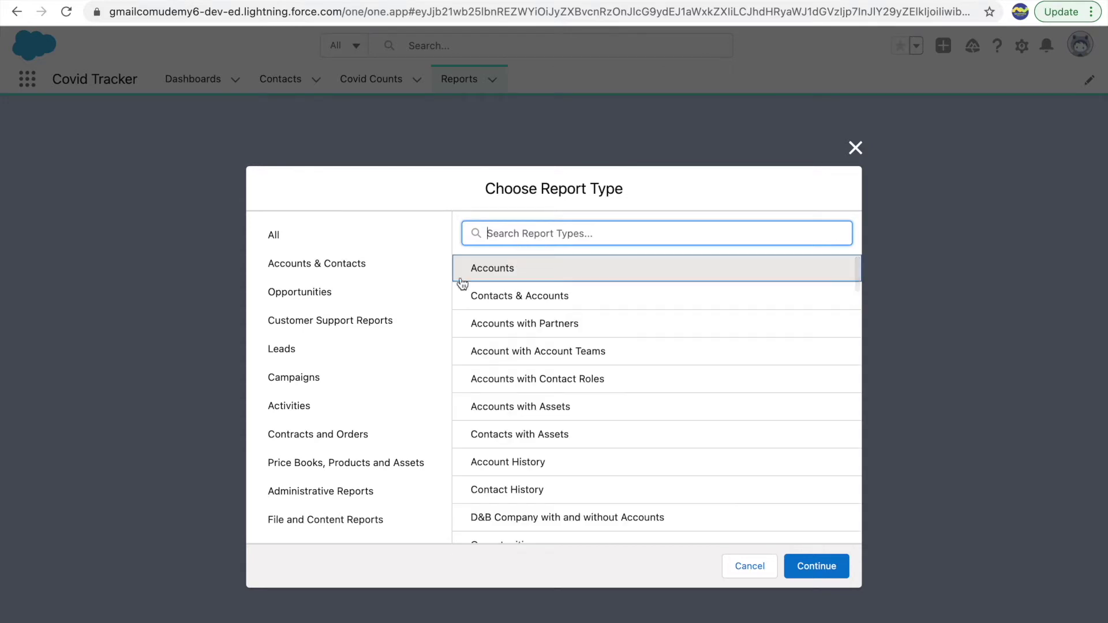
Look through all report types and the Other Reports category for a Covid Counts type, and close the report type chooser
scroll(361, 365, down, 2)
scroll(340, 361, up, 2)
scroll(588, 372, down, 10)
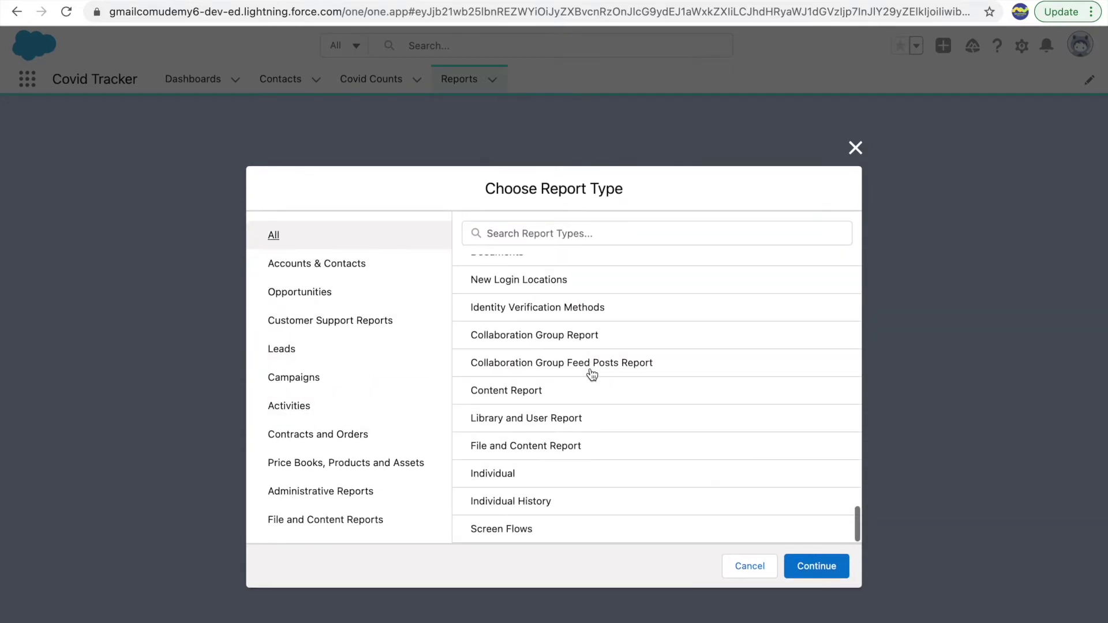
scroll(545, 319, up, 2)
scroll(545, 319, up, 10)
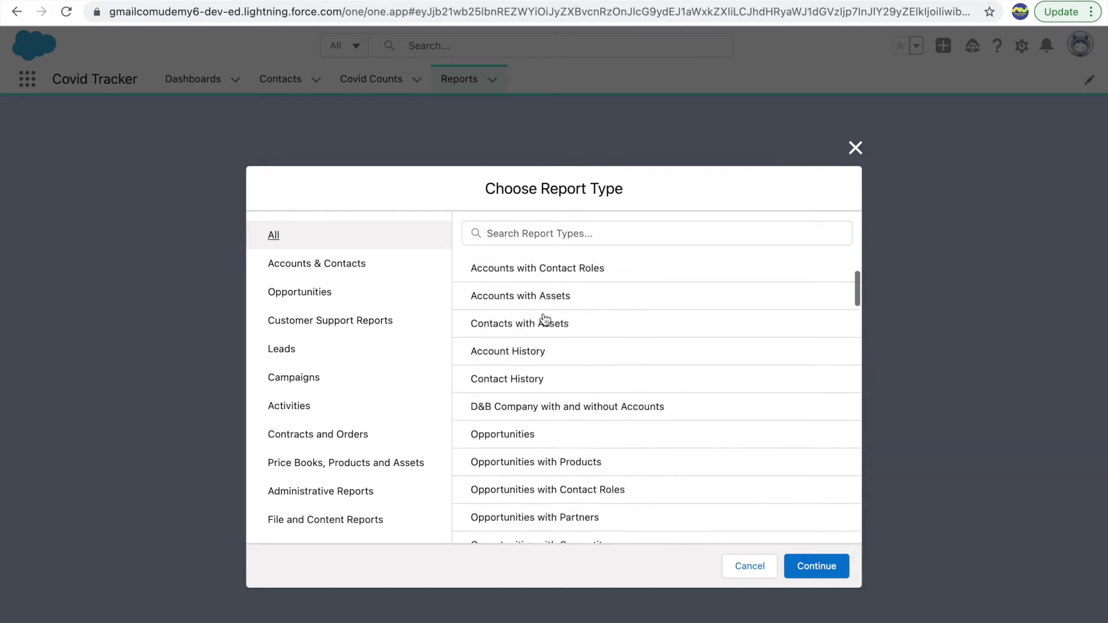
scroll(346, 455, down, 2)
click(306, 529)
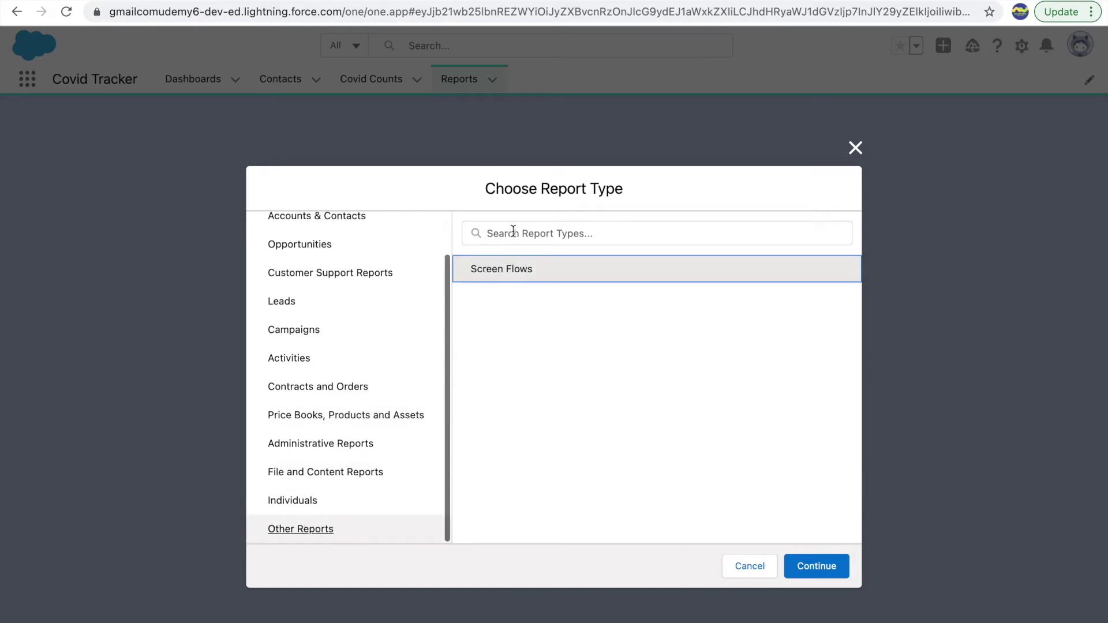
click(479, 233)
scroll(346, 289, up, 2)
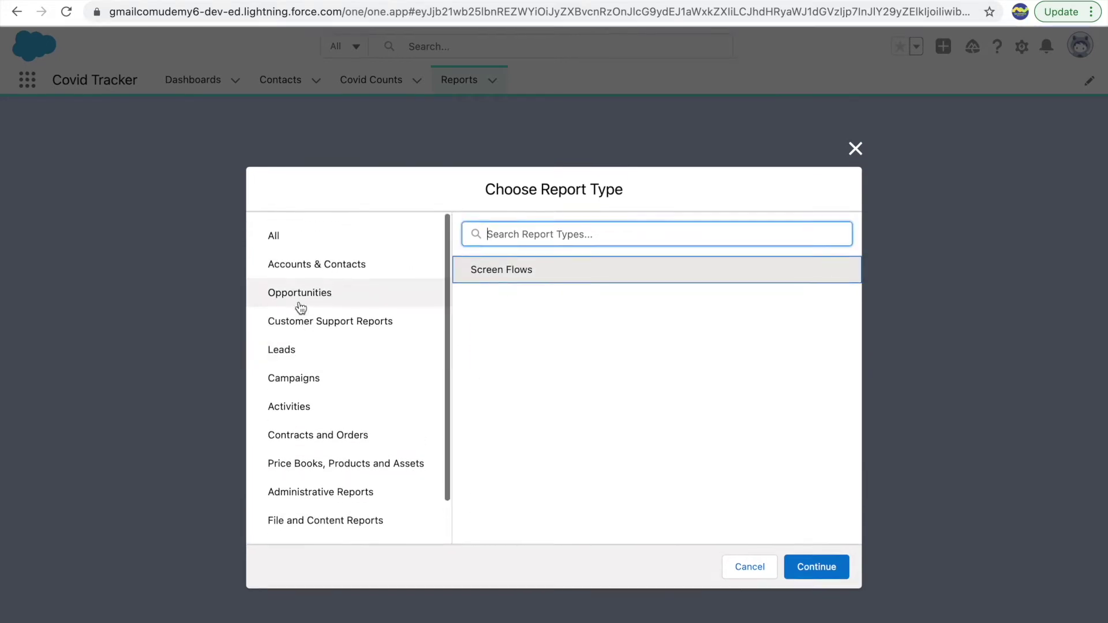
click(323, 237)
click(855, 148)
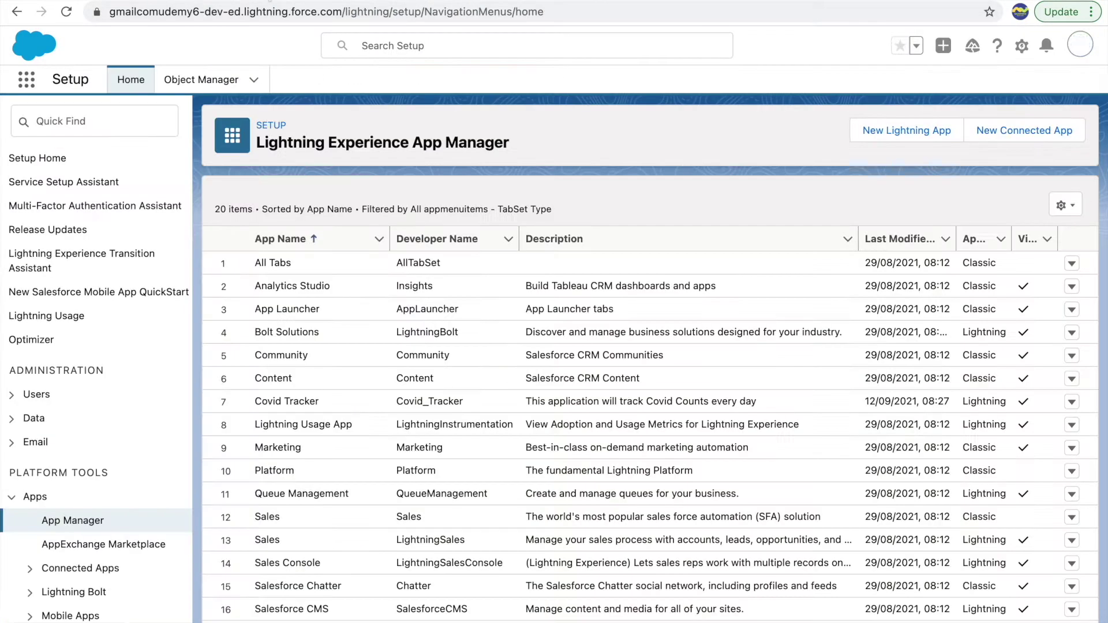
Search the Object Manager in Setup for "covid c" and open the Covid Count object
click(191, 80)
click(796, 133)
text(covid c)
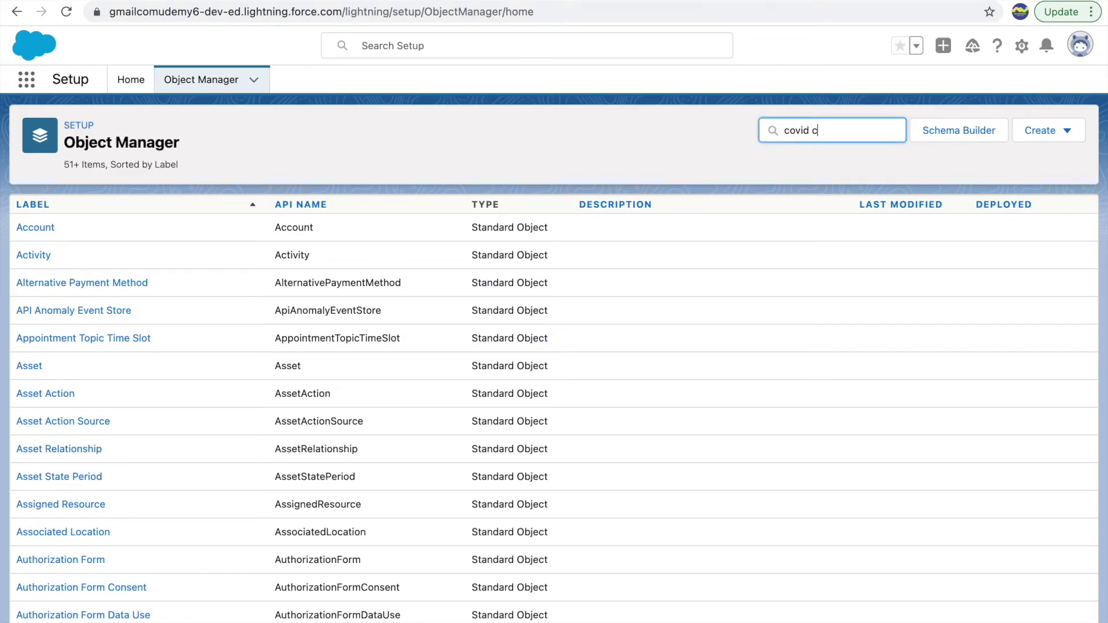
click(47, 233)
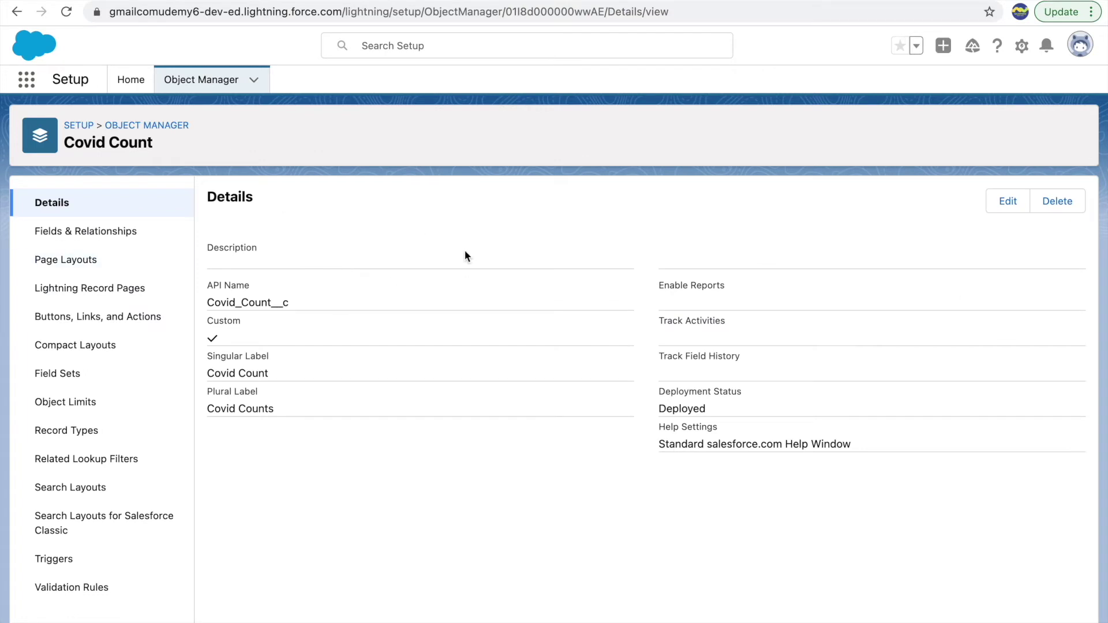
Edit the Covid Count object to enable Allow Reports under its optional features, and save it
drag(657, 285, 725, 289)
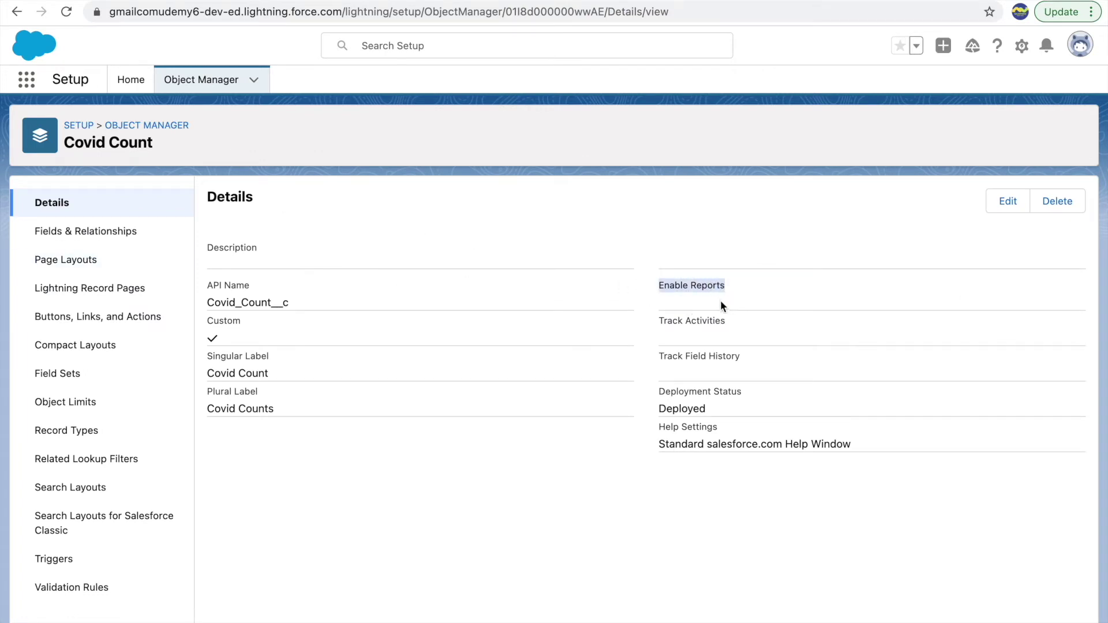
click(721, 300)
click(1000, 206)
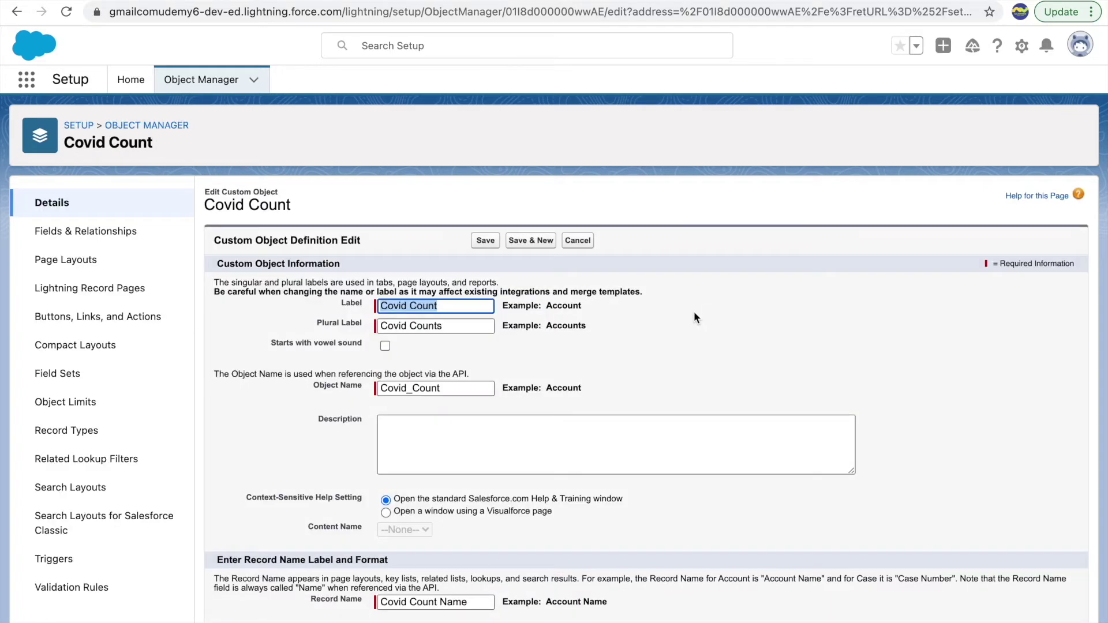
scroll(524, 376, down, 6)
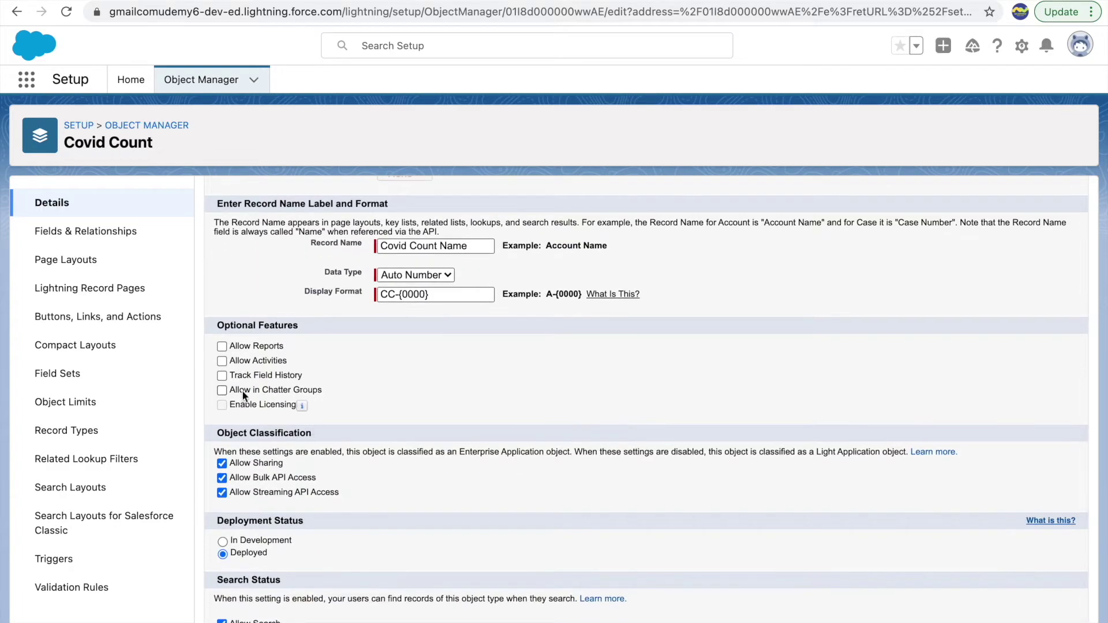
click(222, 347)
scroll(498, 341, up, 6)
click(474, 241)
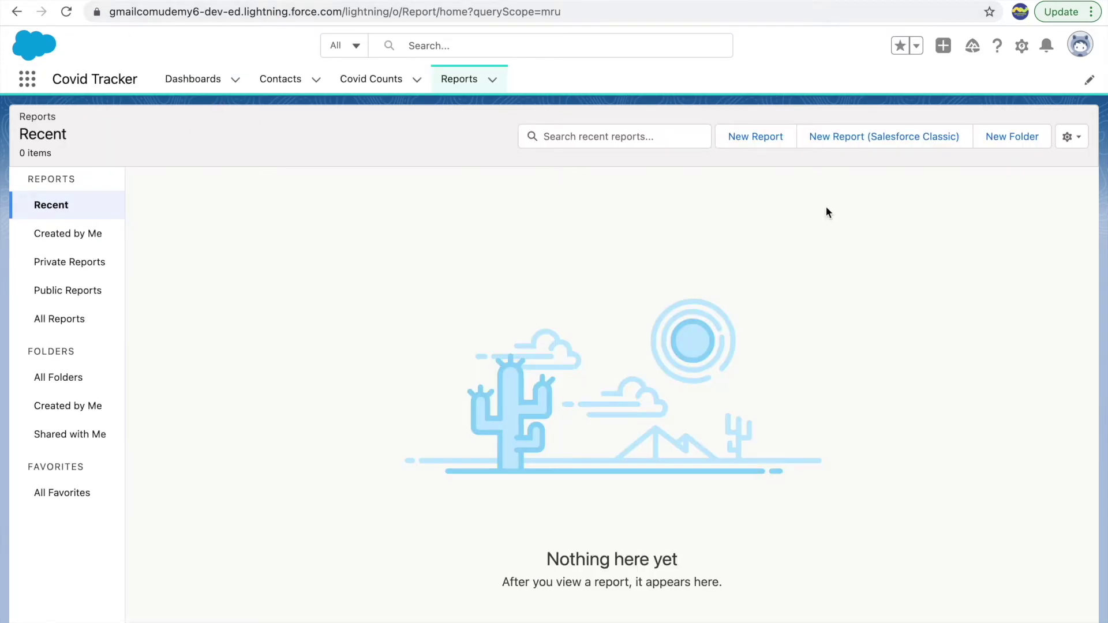
Create a new report using the Contacts with Covid Counts report type, found by searching for "covi"
click(759, 137)
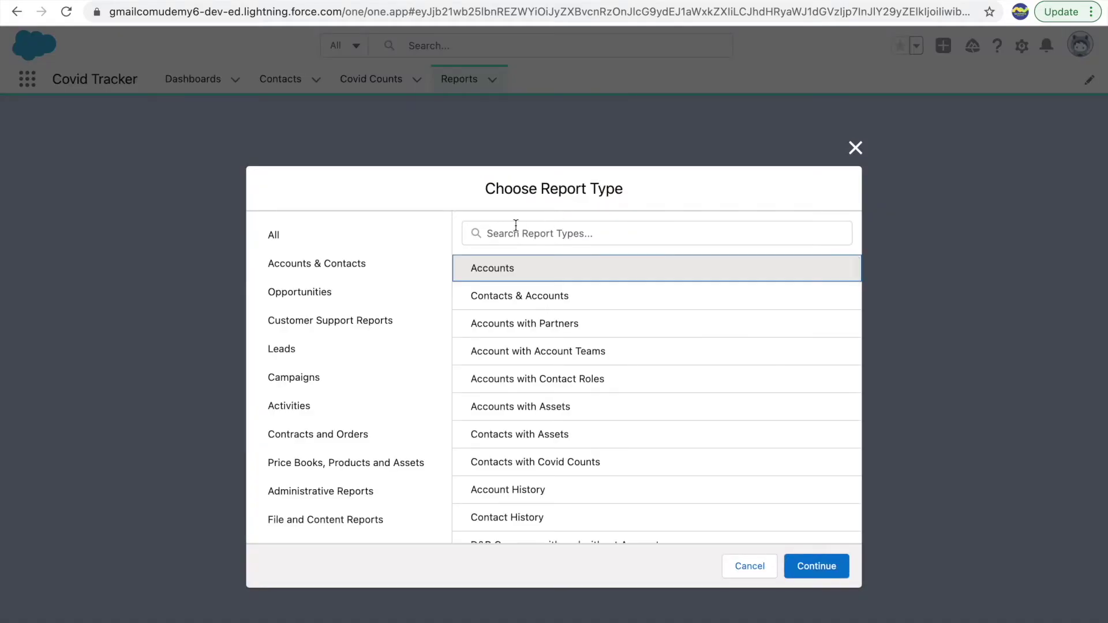
click(516, 225)
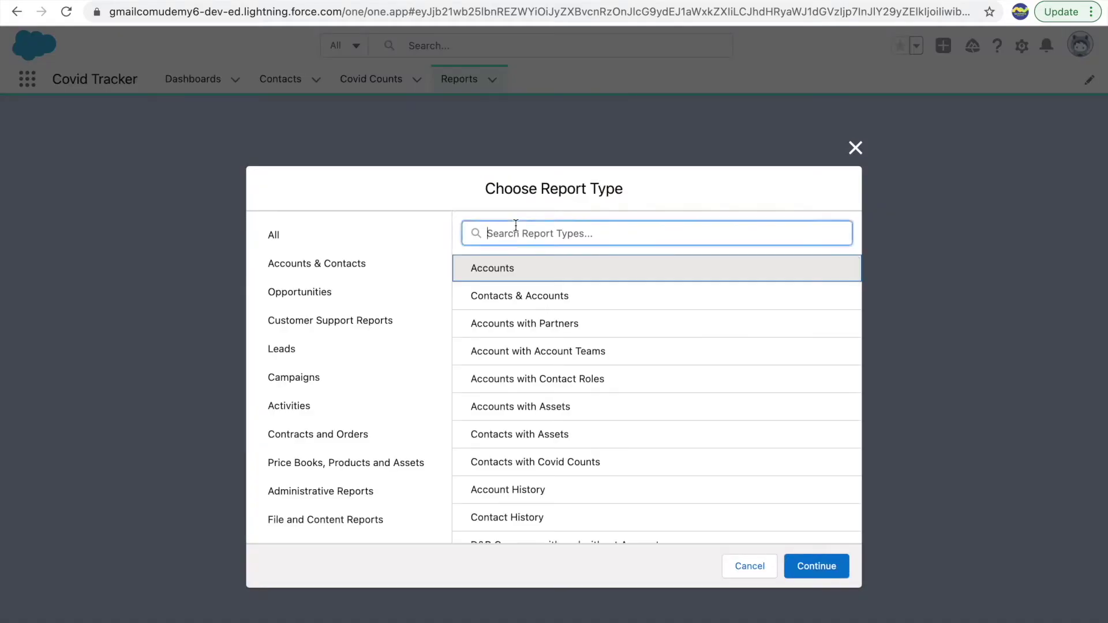
text(covi)
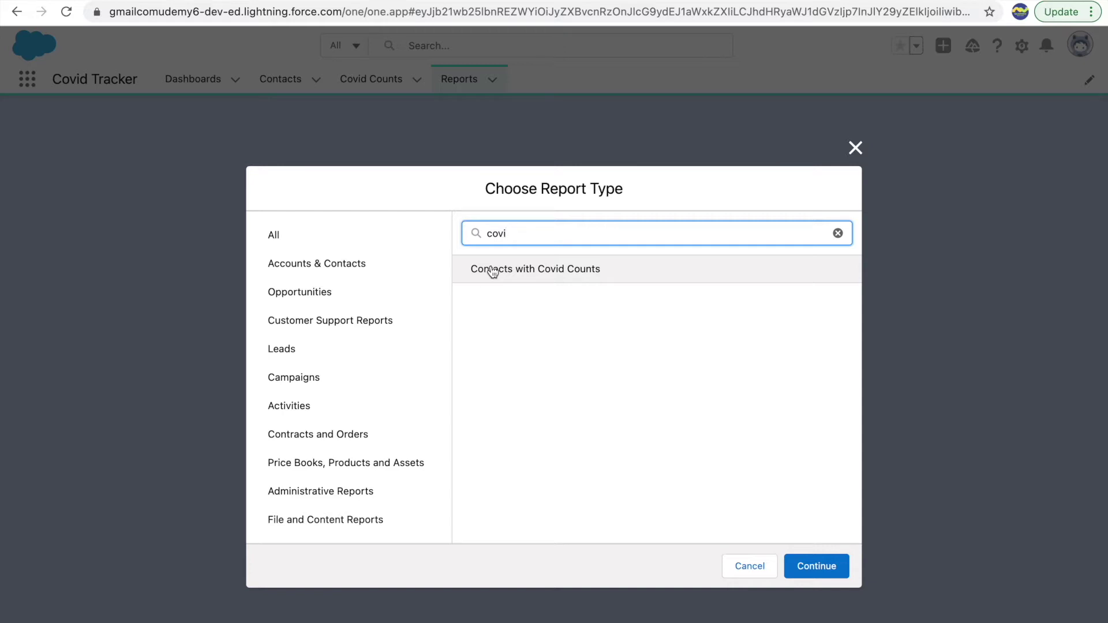
click(555, 270)
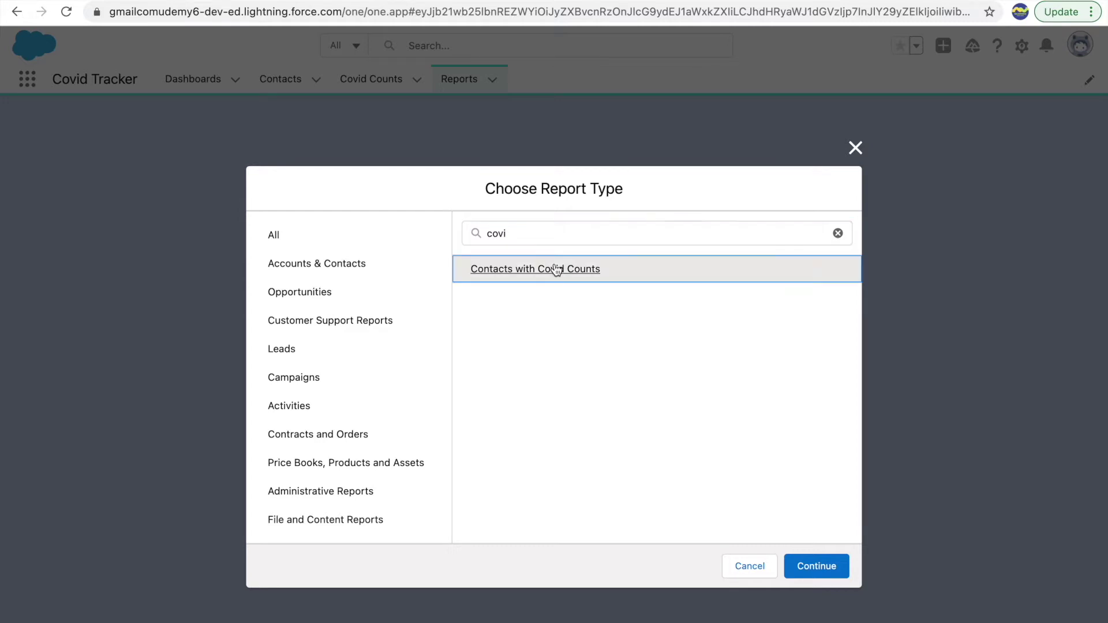
click(820, 568)
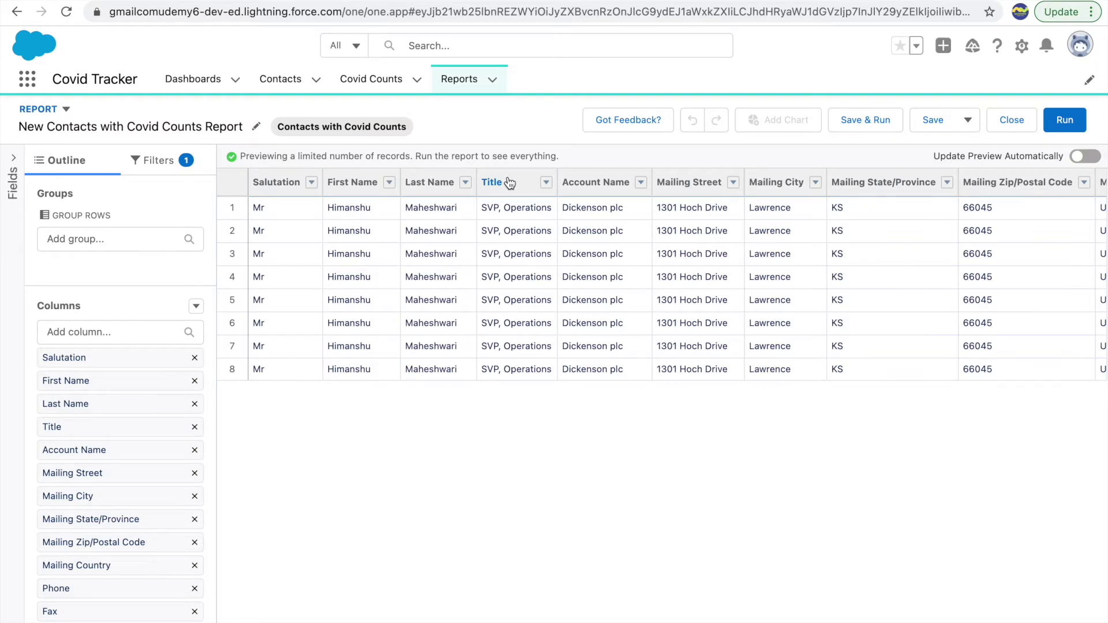
Rename the new report as Covid Count Report
click(255, 128)
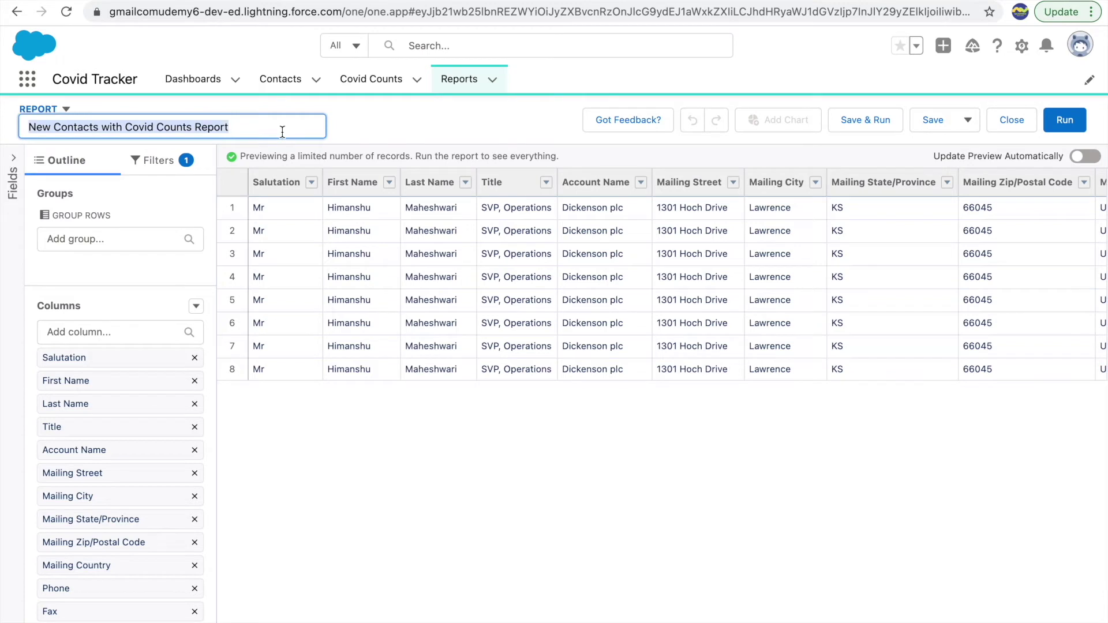
text(Covid Co)
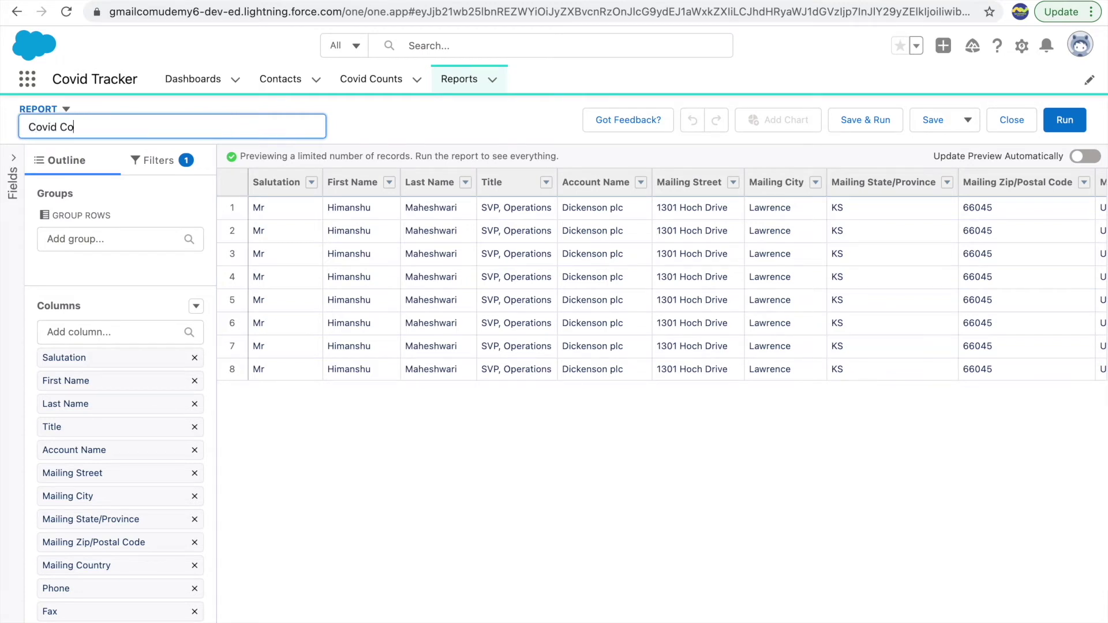
text(unt Report)
click(421, 126)
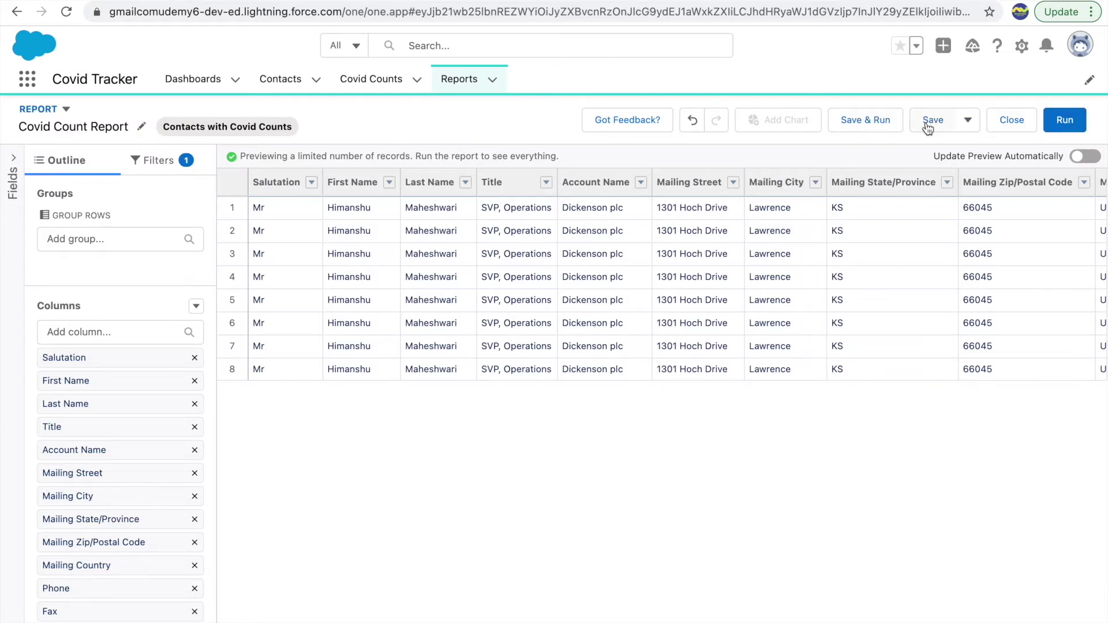
Start saving and running the report, accept the generated unique name and leave the description empty
click(859, 121)
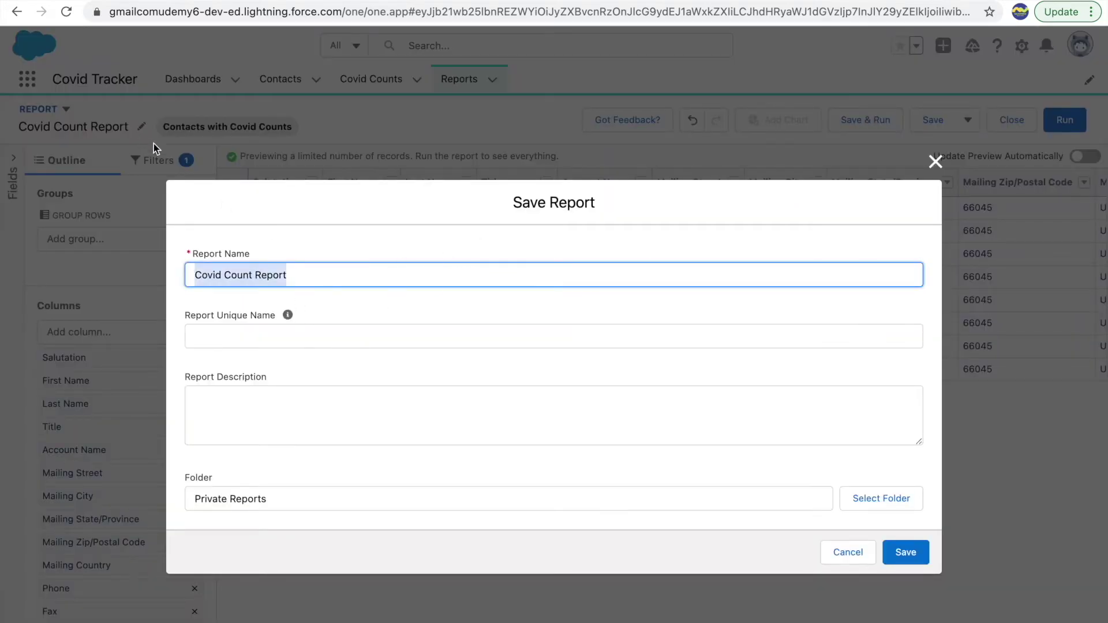
click(282, 329)
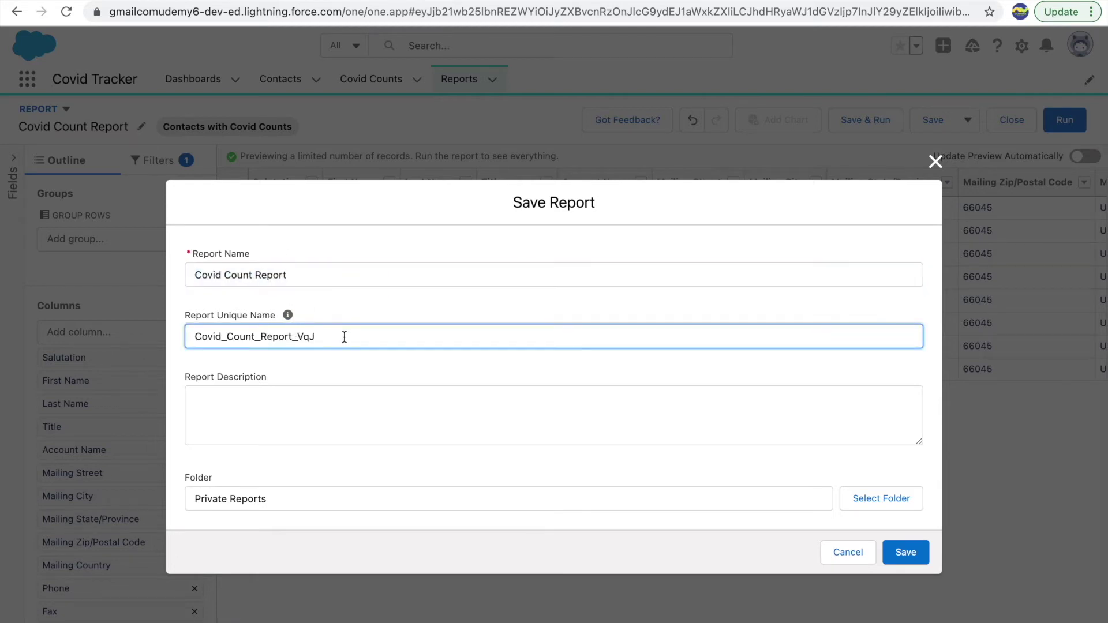
click(234, 425)
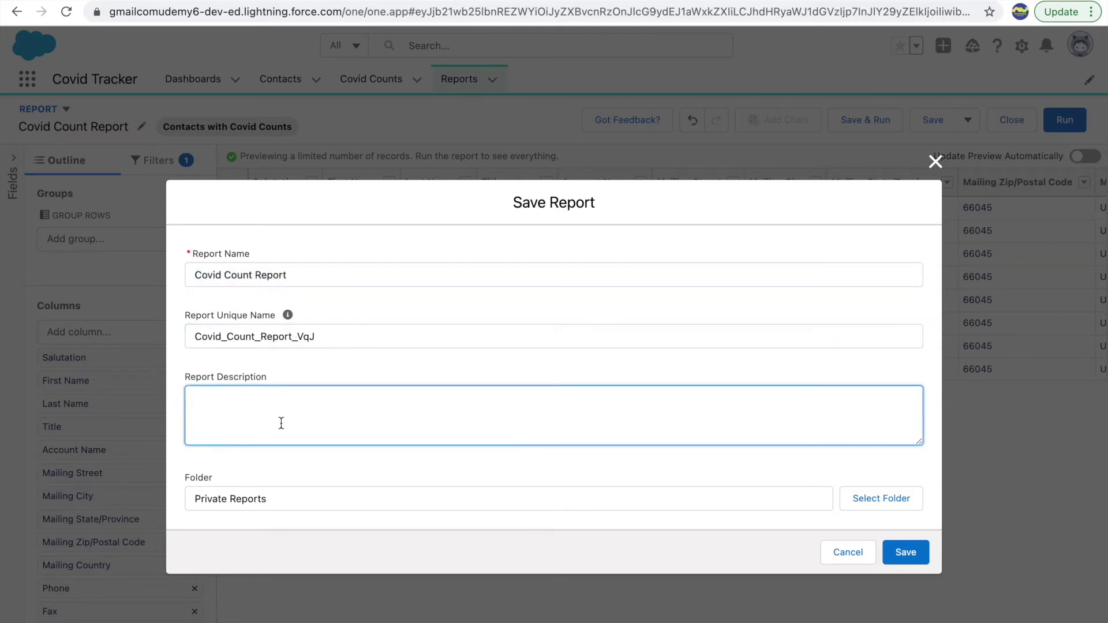
click(311, 503)
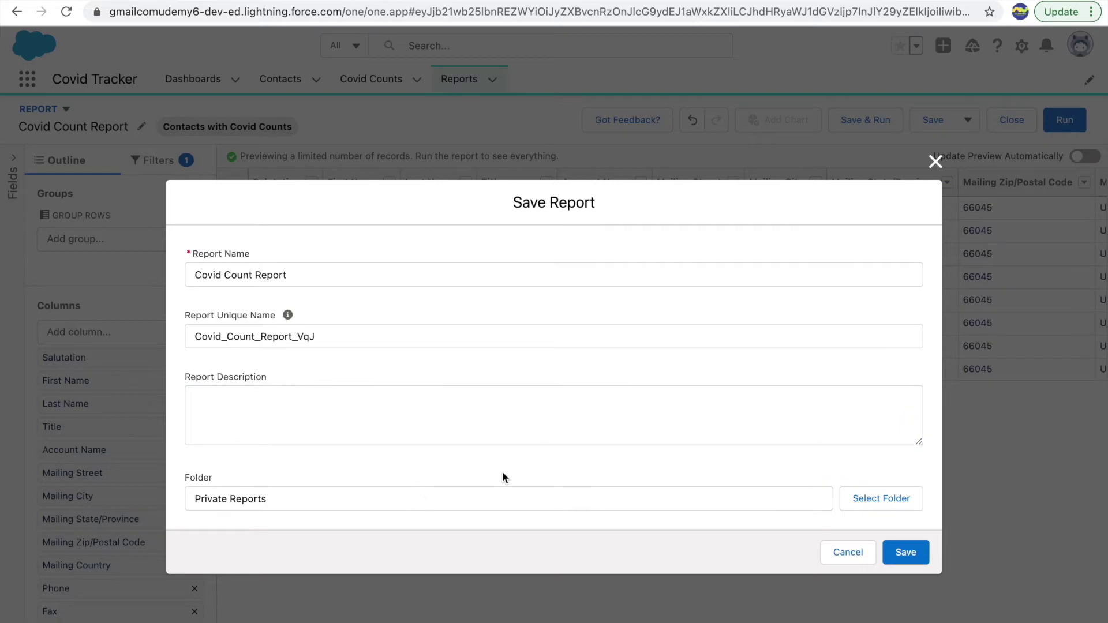
Create a report folder labelled My Covid Information with unique name MyCovidInformation and choose it as the report's folder
click(868, 494)
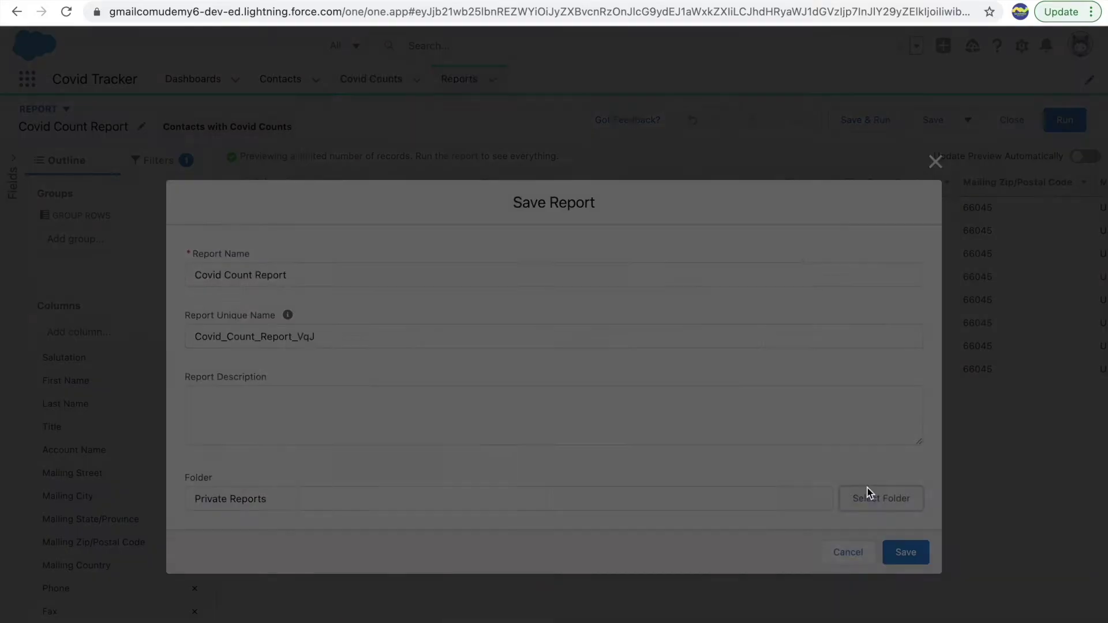
click(358, 588)
text(My Covid Information)
key(Tab)
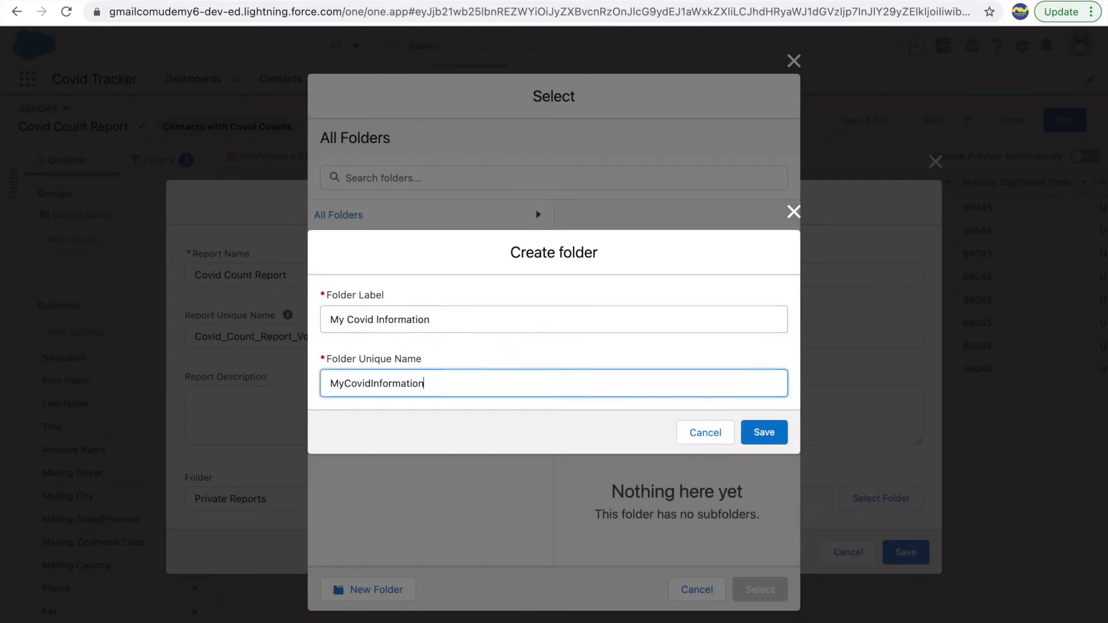
click(764, 431)
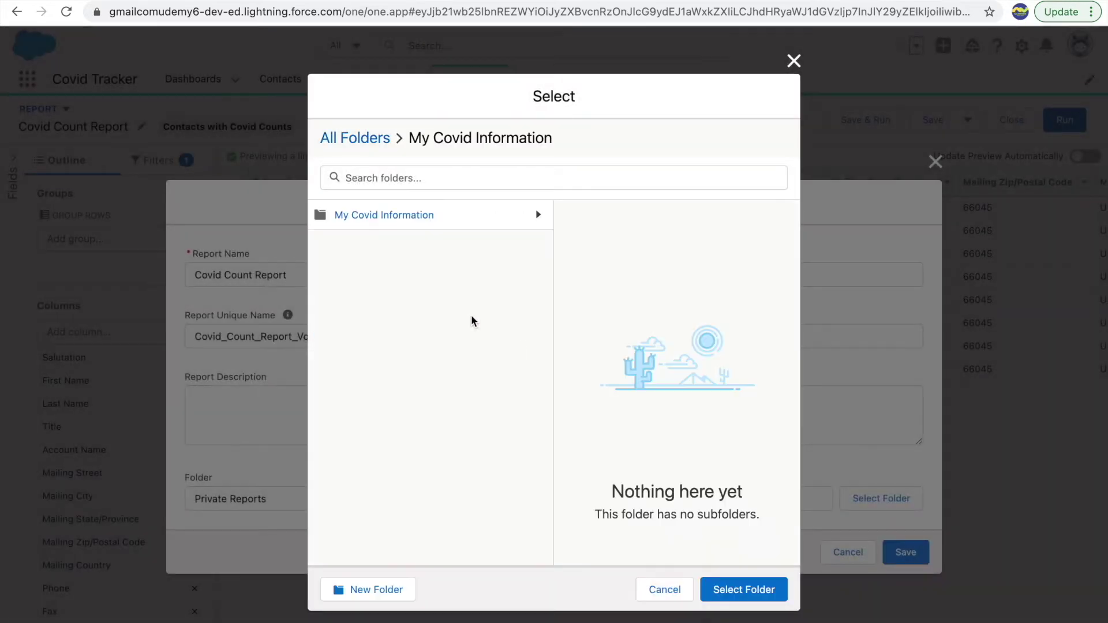
click(385, 219)
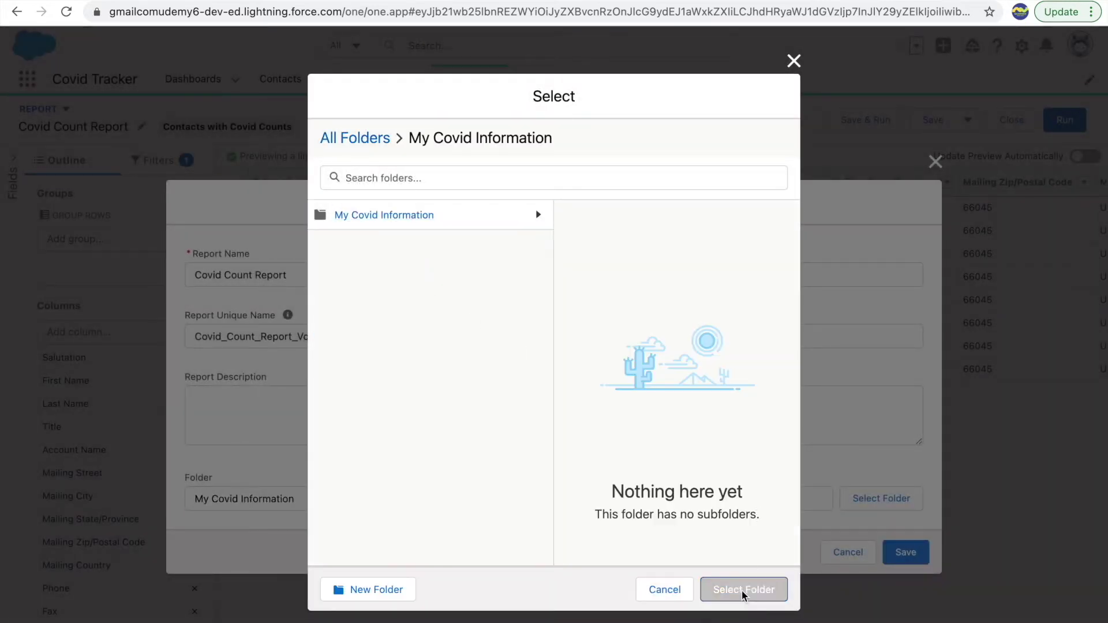
click(743, 589)
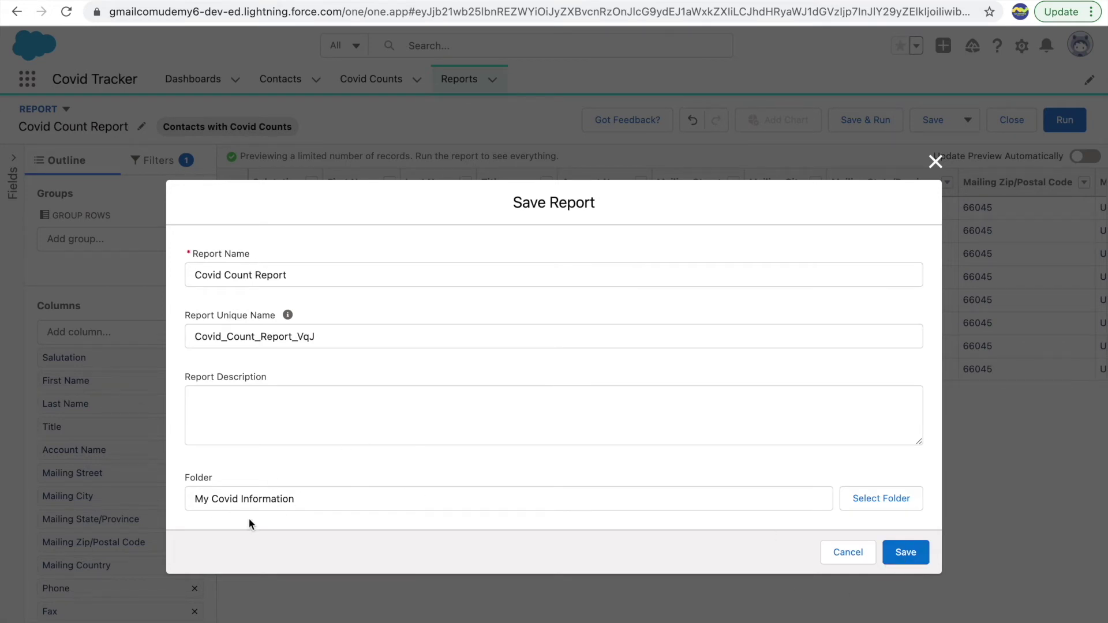
Confirm saving the Covid Count Report, dismiss the notification and look across the columns of the report that runs
click(919, 560)
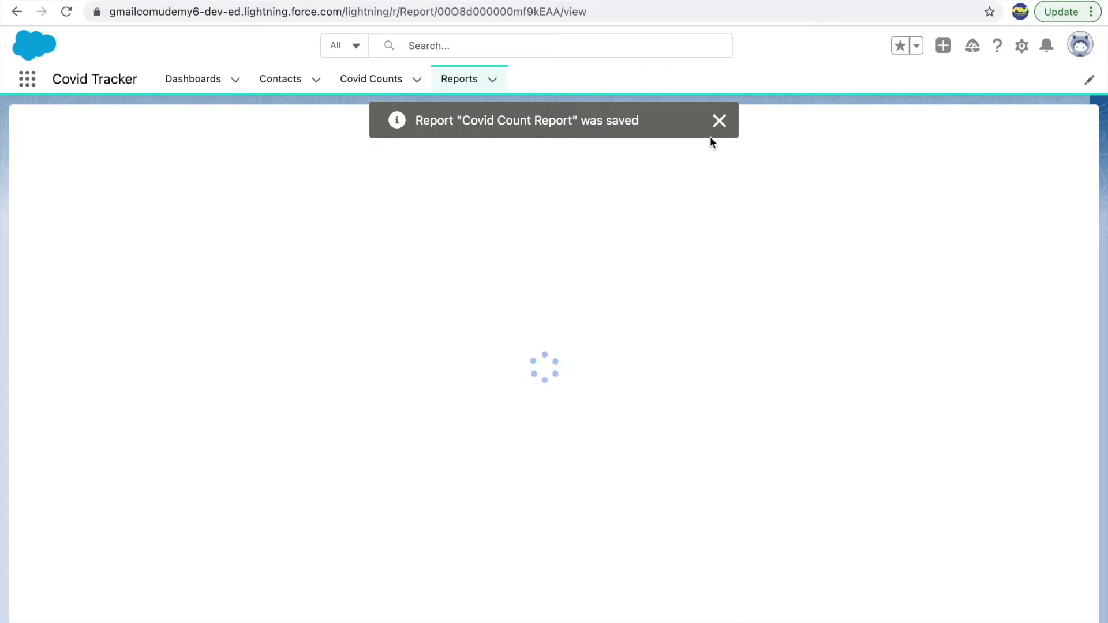
click(719, 122)
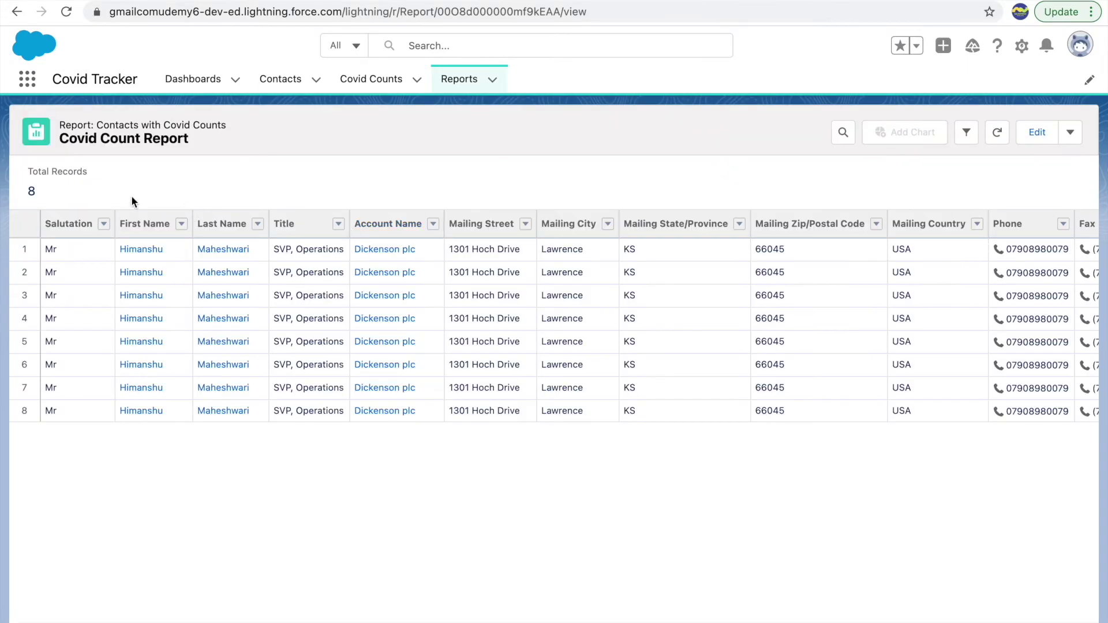
scroll(831, 339, right, 10)
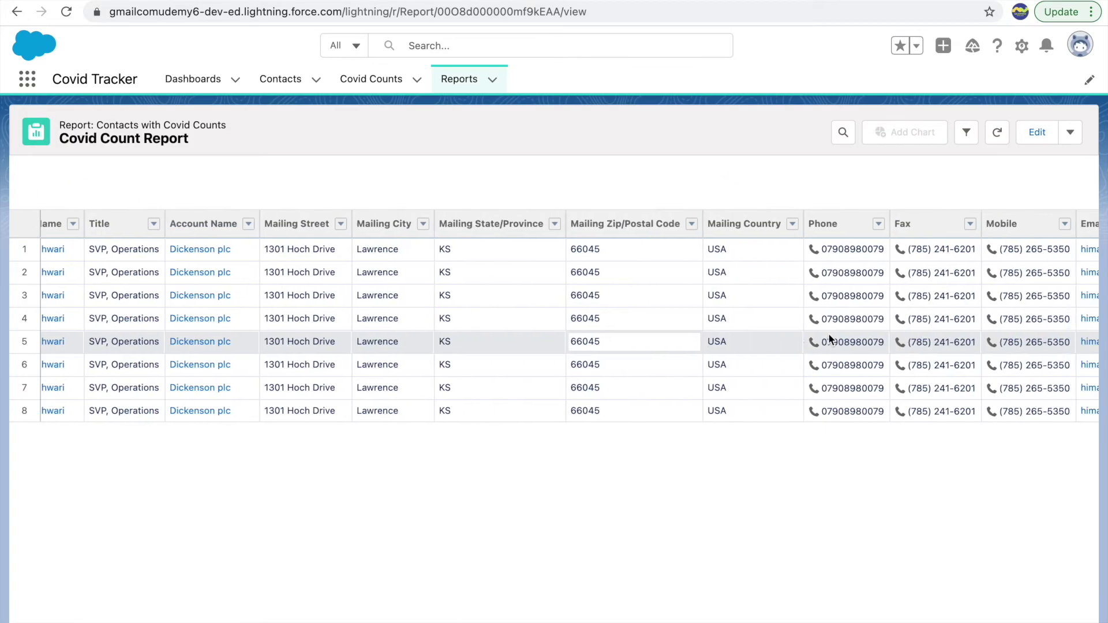
scroll(830, 338, left, 10)
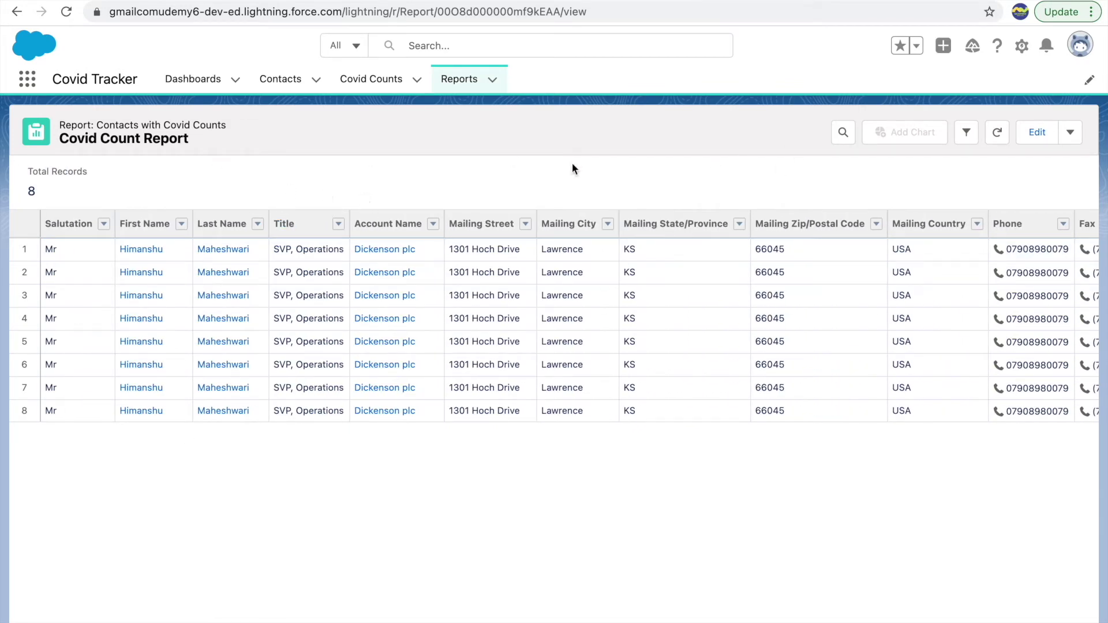
Open the Covid Count Report for editing and examine its preview notice, outline groups and full set of columns
click(1031, 136)
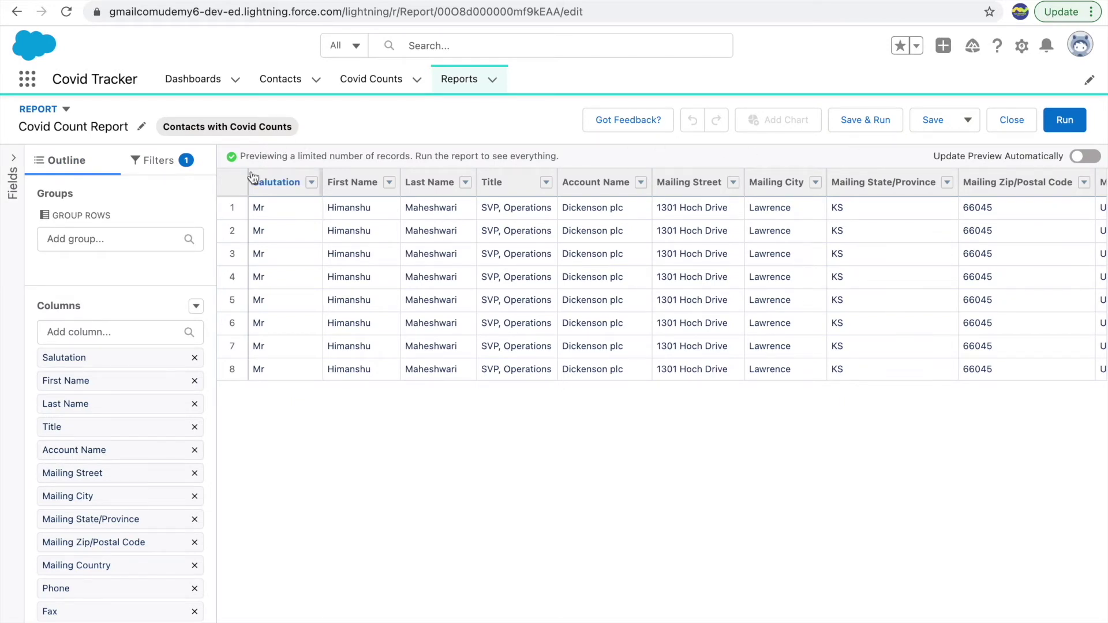
drag(236, 154, 408, 156)
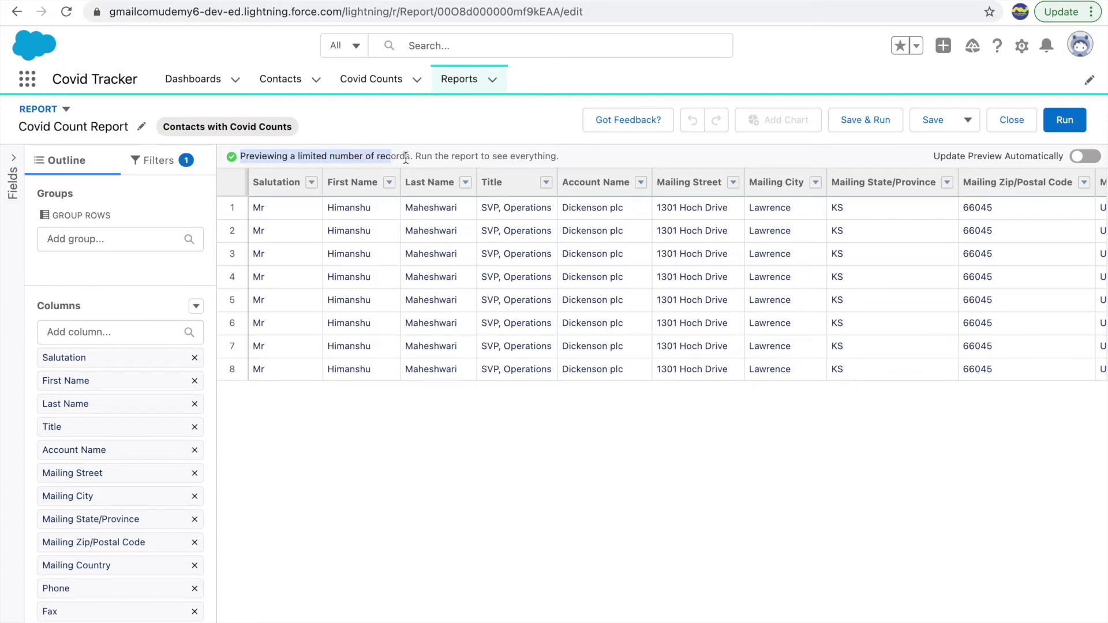
click(450, 155)
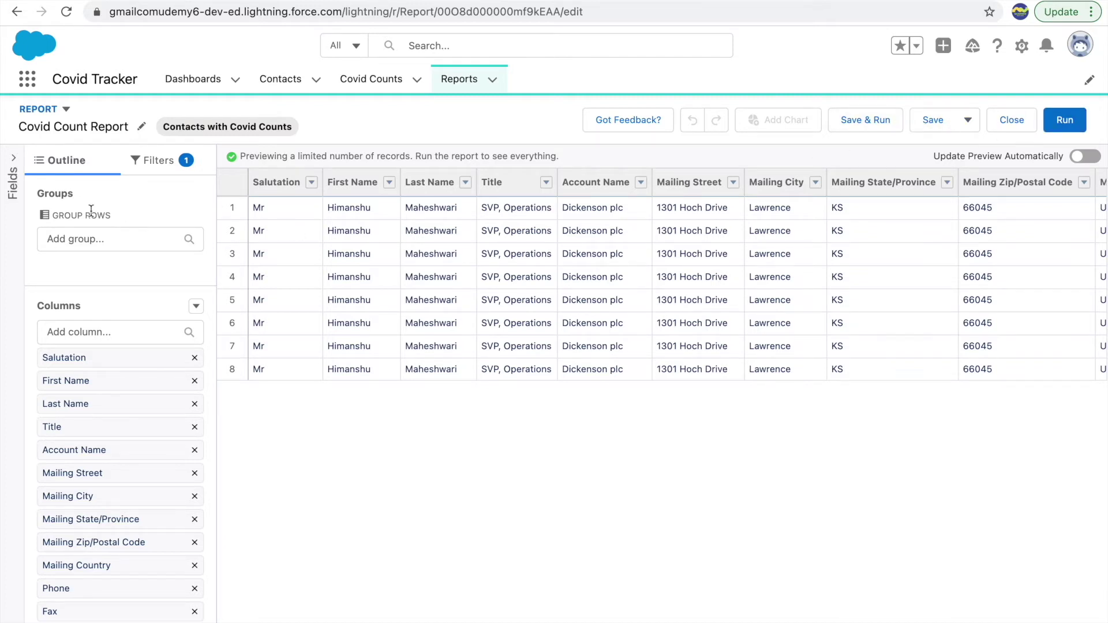
click(59, 170)
drag(50, 305, 79, 305)
scroll(769, 257, right, 15)
scroll(768, 257, right, 3)
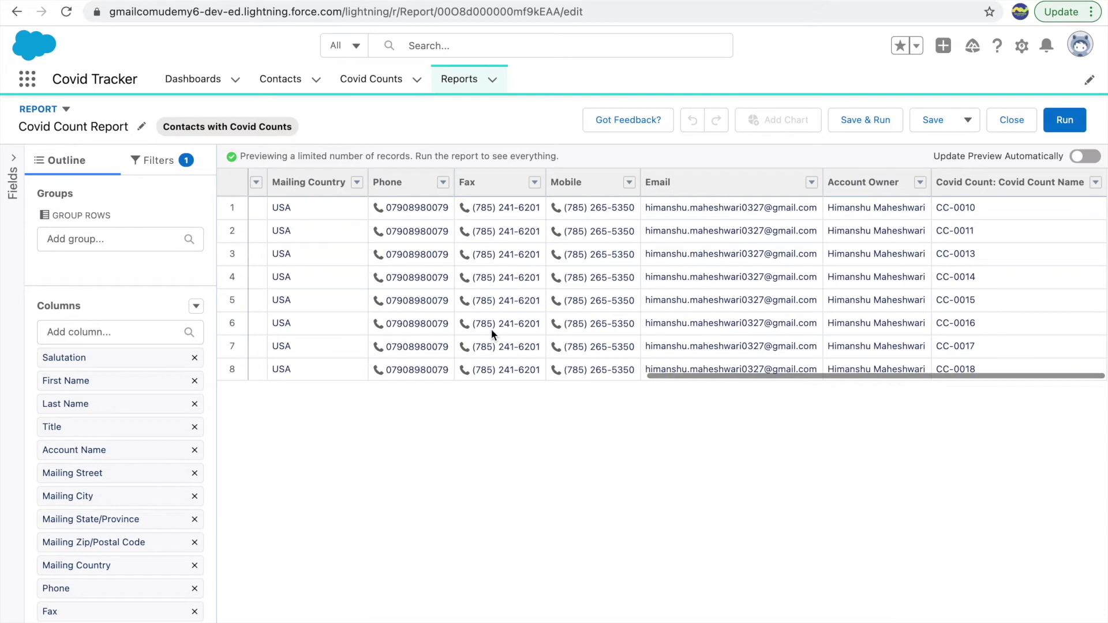
scroll(185, 445, down, 3)
scroll(183, 456, up, 2)
scroll(183, 456, up, 1)
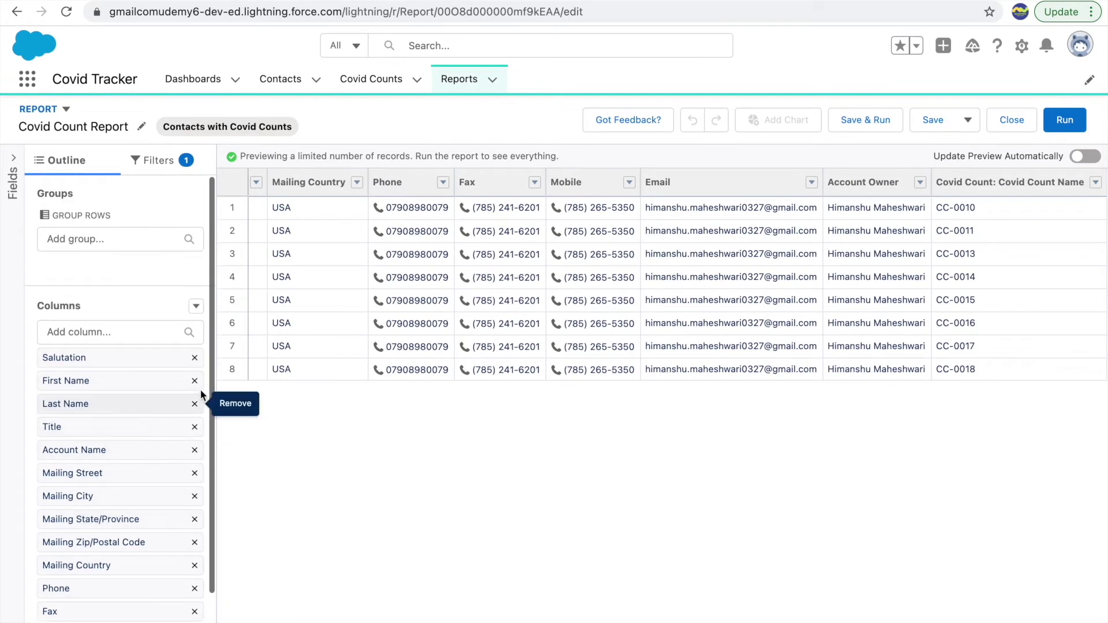
Remove all existing columns from the report, starting with Salutation, and refresh the preview
click(195, 358)
click(195, 358)
double_click(195, 359)
double_click(195, 358)
double_click(194, 359)
triple_click(194, 358)
triple_click(194, 358)
double_click(194, 359)
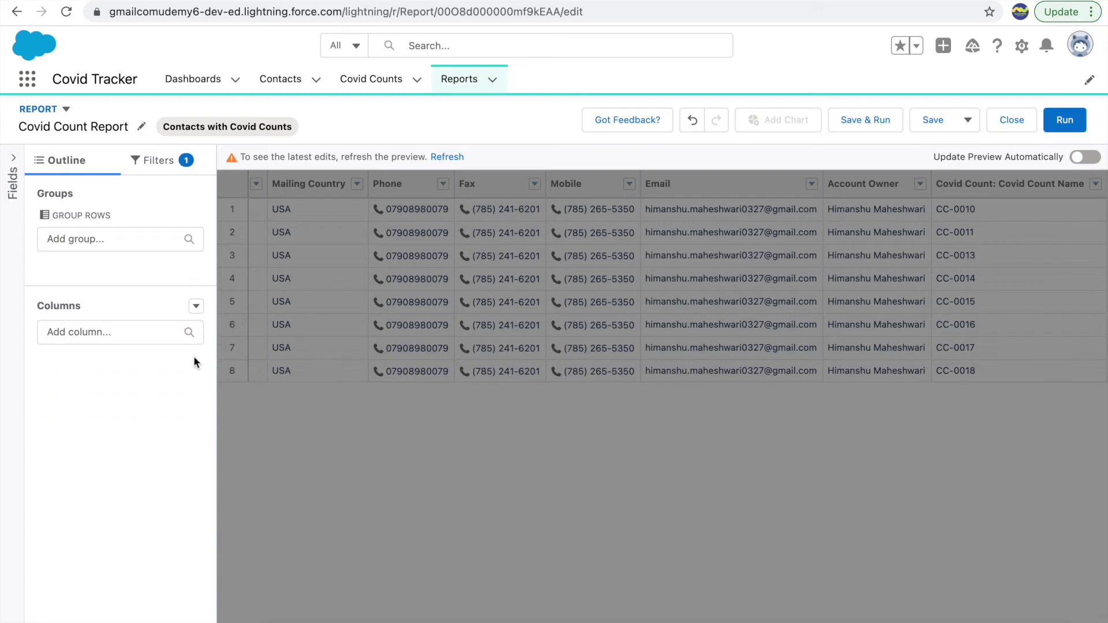
click(439, 157)
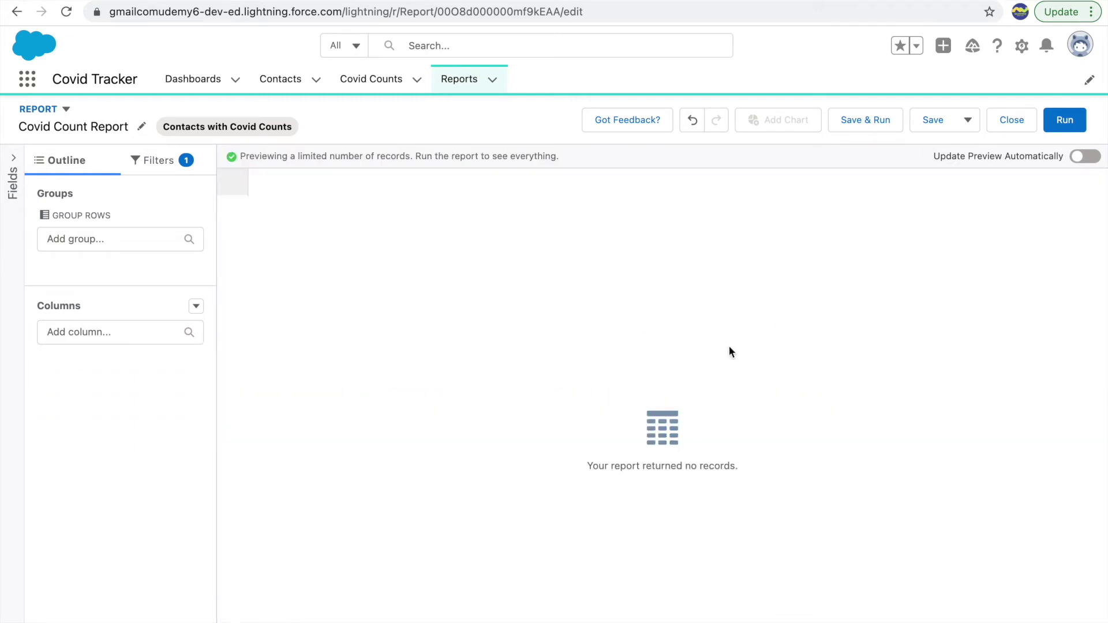
Add the Covid Count: Covid Count Name, Active Cases and Total Deceased Cases fields as report columns
click(94, 330)
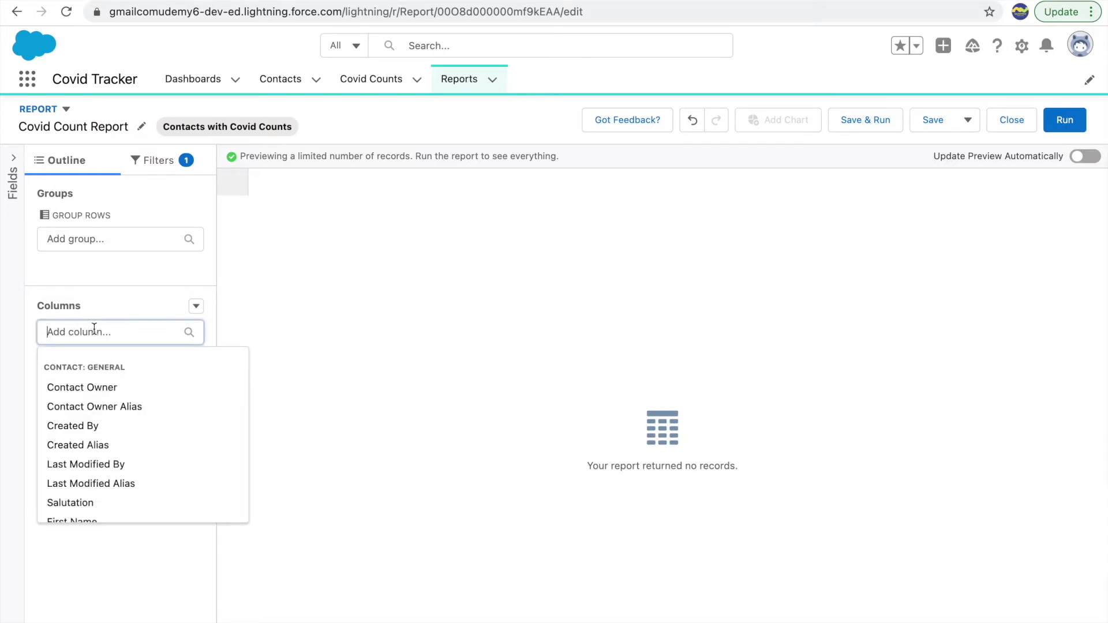
text(Covid)
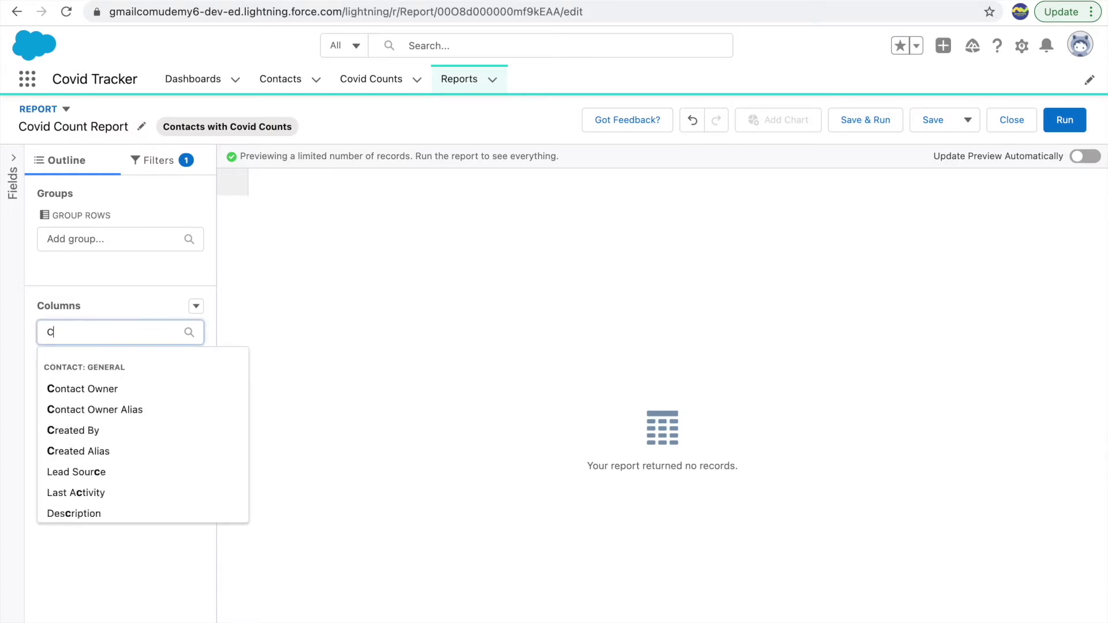
click(136, 410)
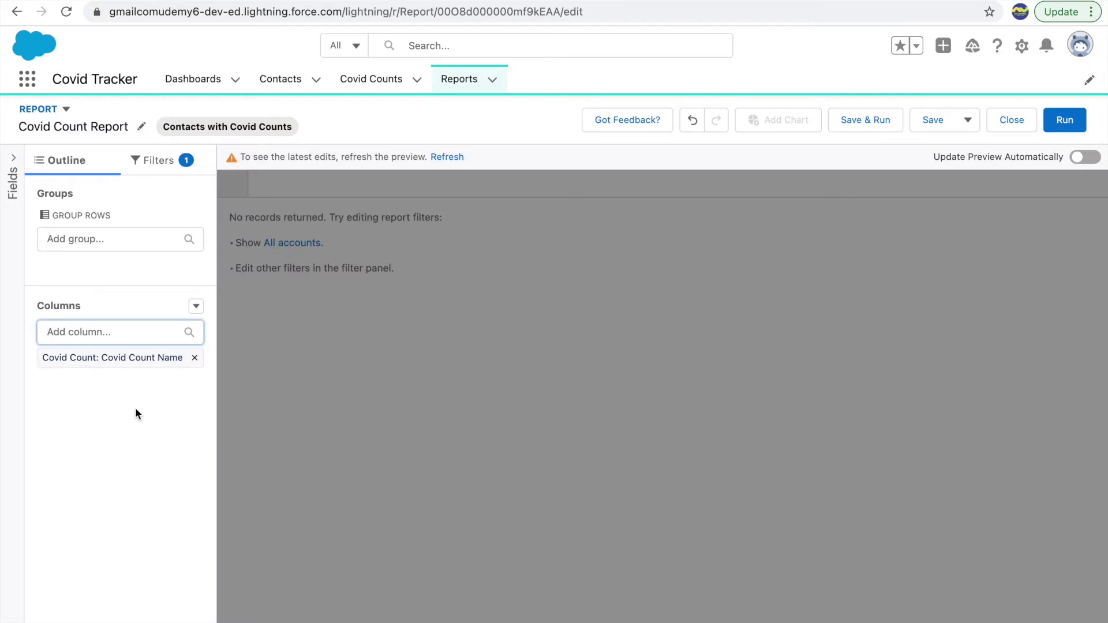
click(109, 334)
text(Active)
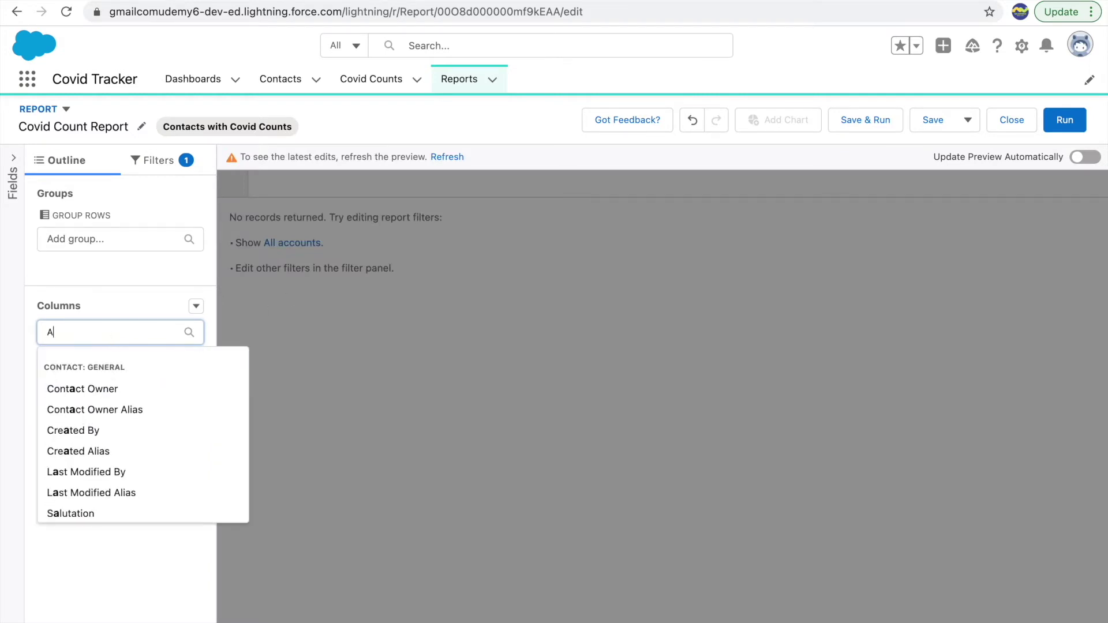
click(114, 434)
click(79, 330)
text(Dec)
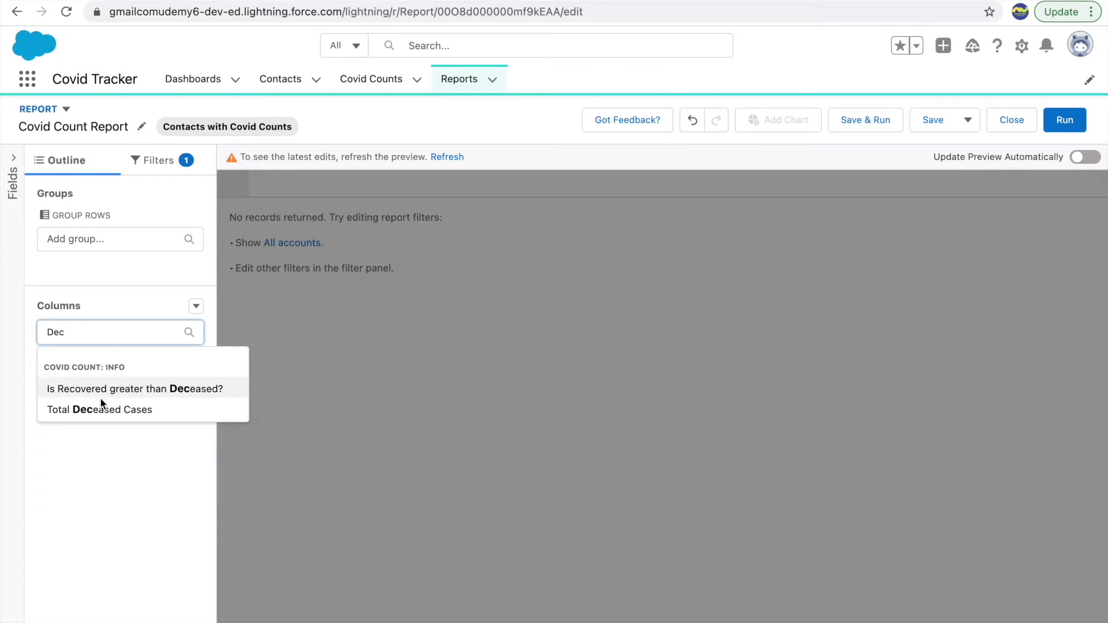
click(87, 408)
Add the Total Recovered Cases field as a report column
click(77, 340)
text(Reci)
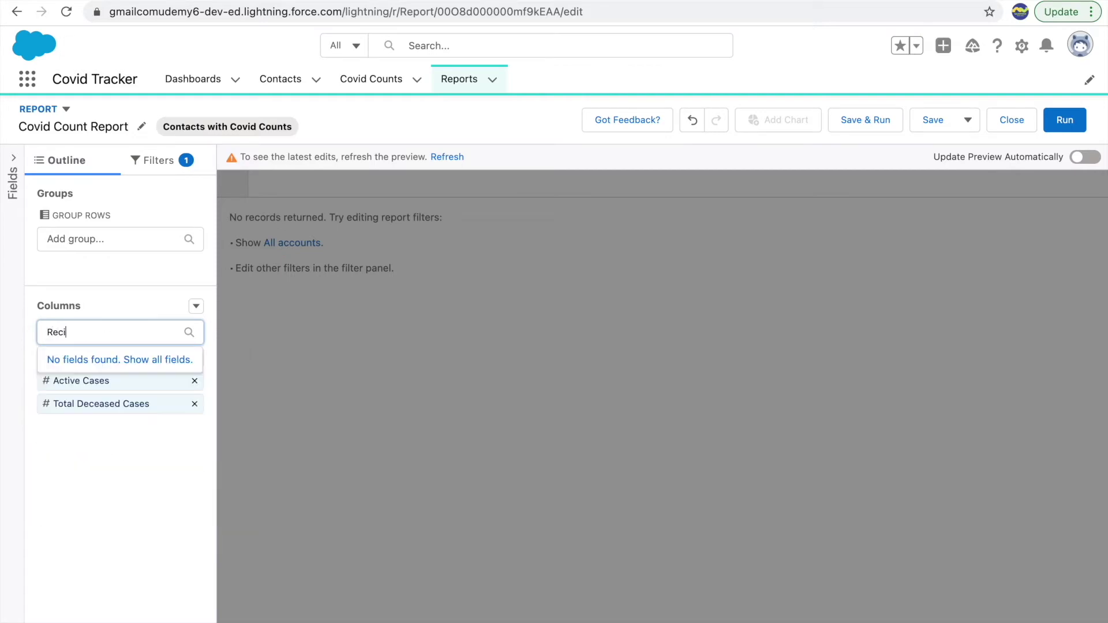
key(BackSpace)
text(o)
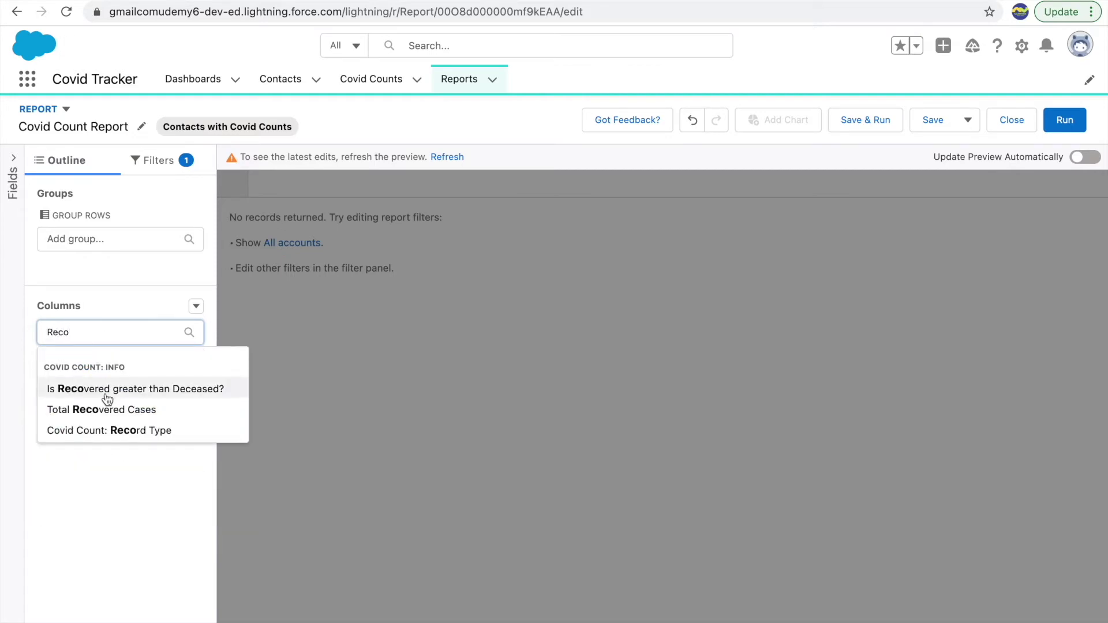
click(85, 410)
Add the Entry Date and Total Cases fields as report columns and refresh the preview
click(89, 332)
text(entry)
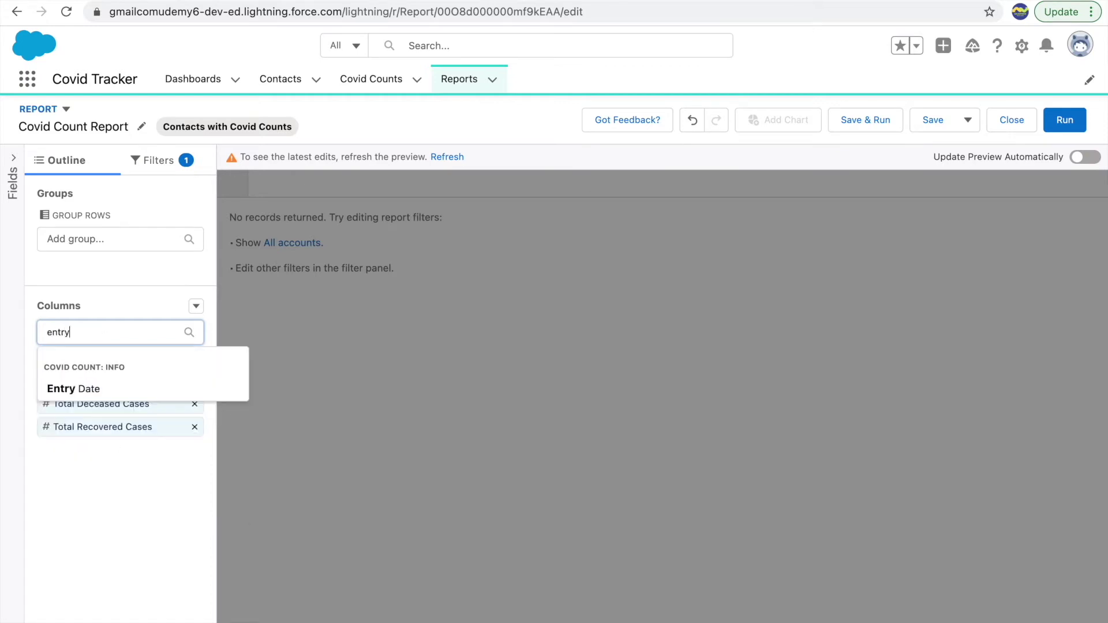
click(75, 387)
click(81, 334)
text(total)
click(86, 389)
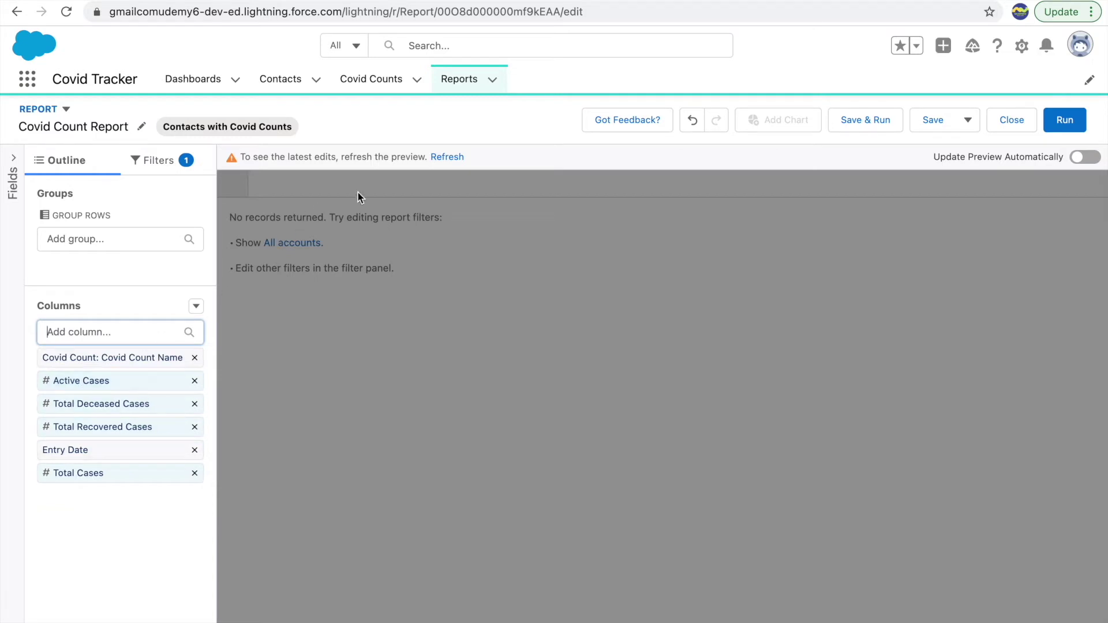
click(443, 155)
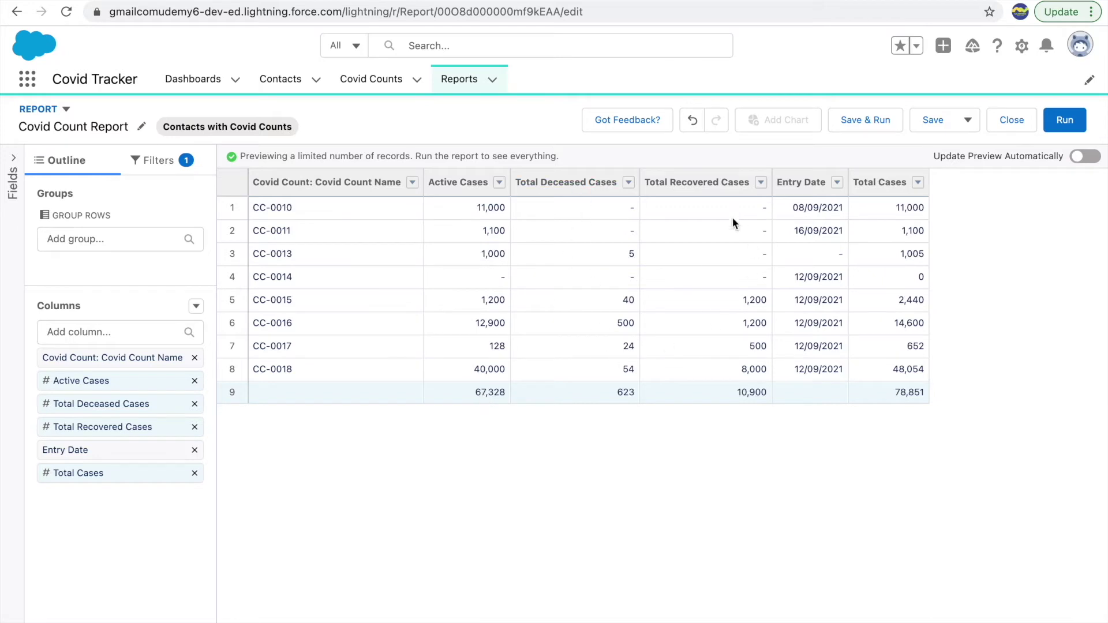
Examine the totals row of the preview, the options for adding or removing columns and the fields available for grouping rows
click(490, 394)
click(601, 395)
click(689, 403)
click(92, 335)
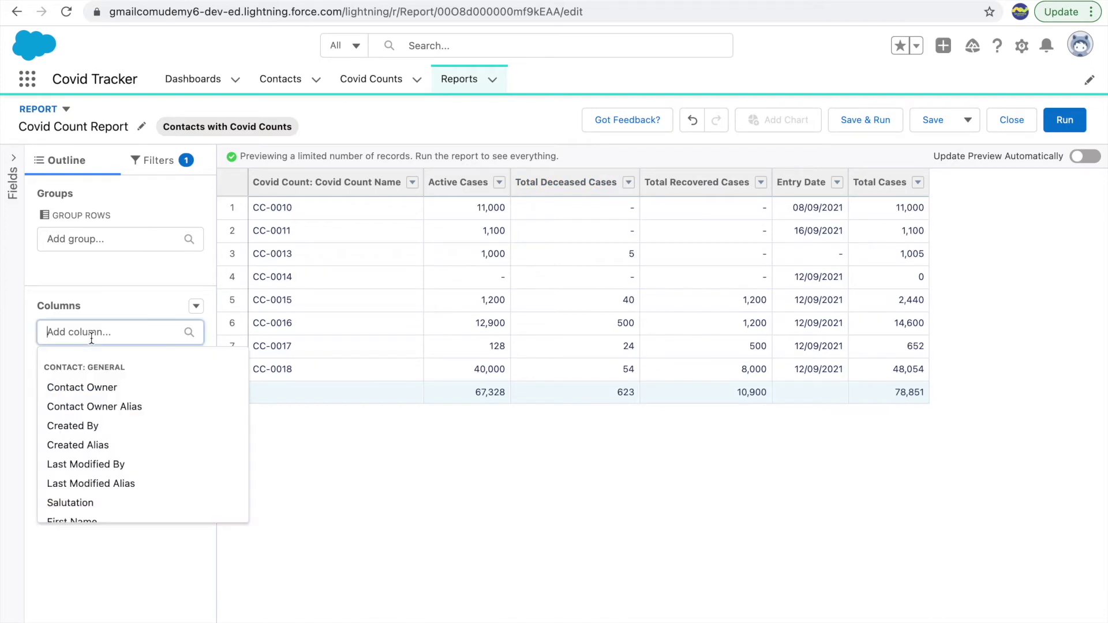
click(196, 305)
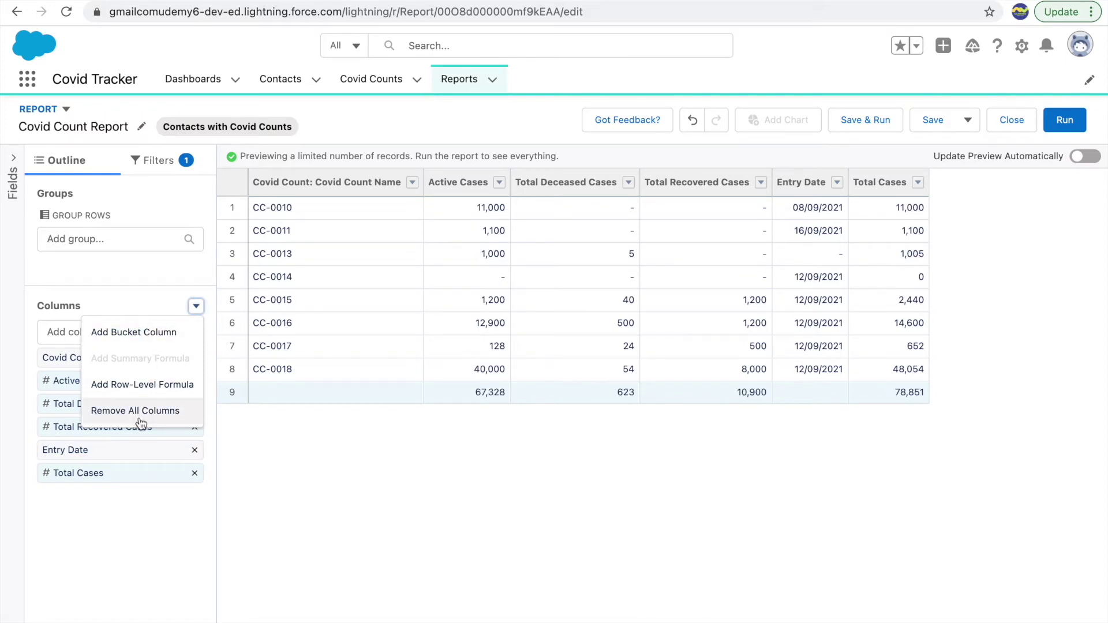
click(99, 524)
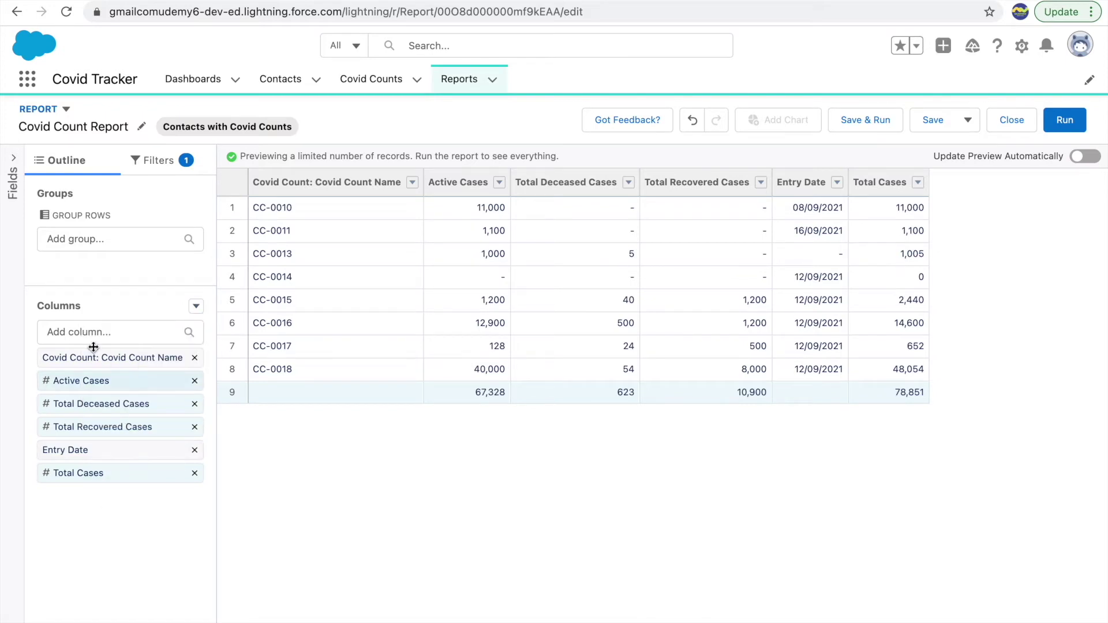
click(196, 306)
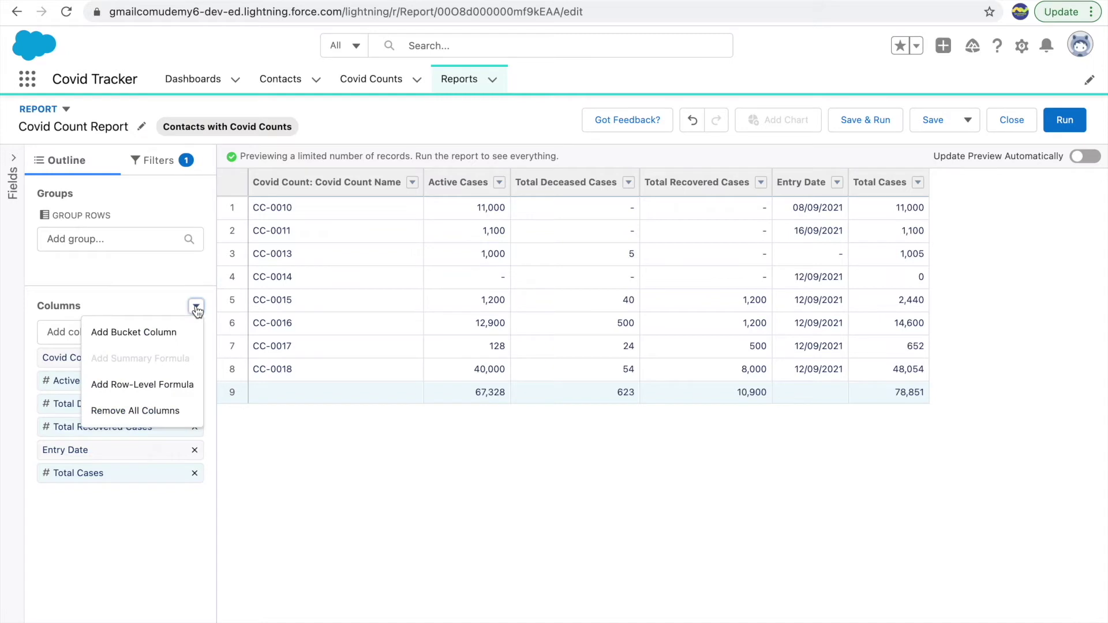
click(81, 511)
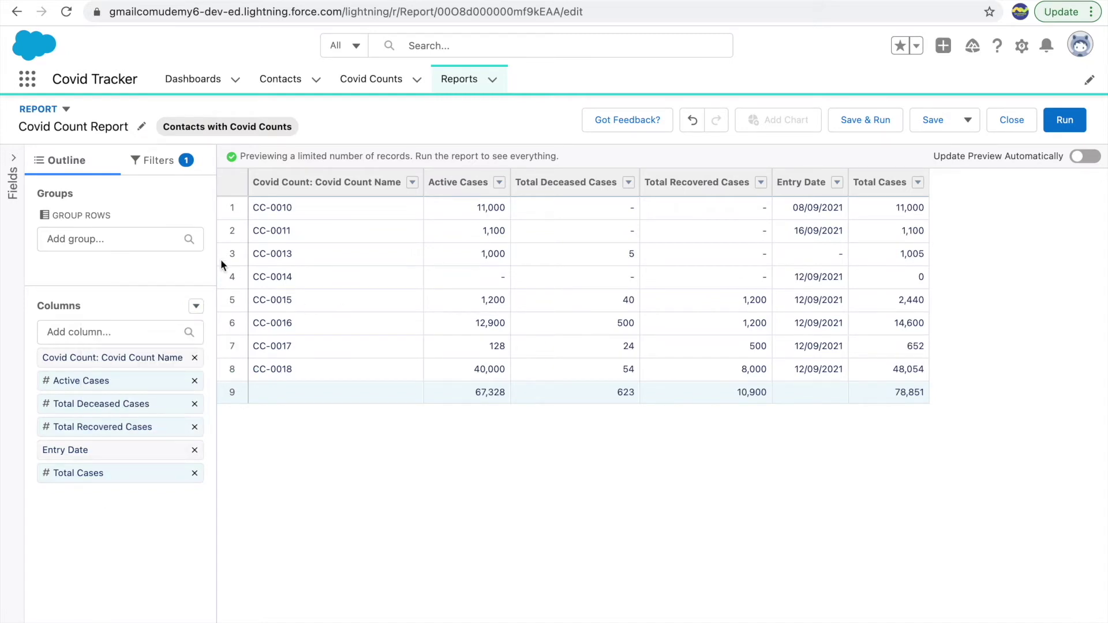
click(114, 241)
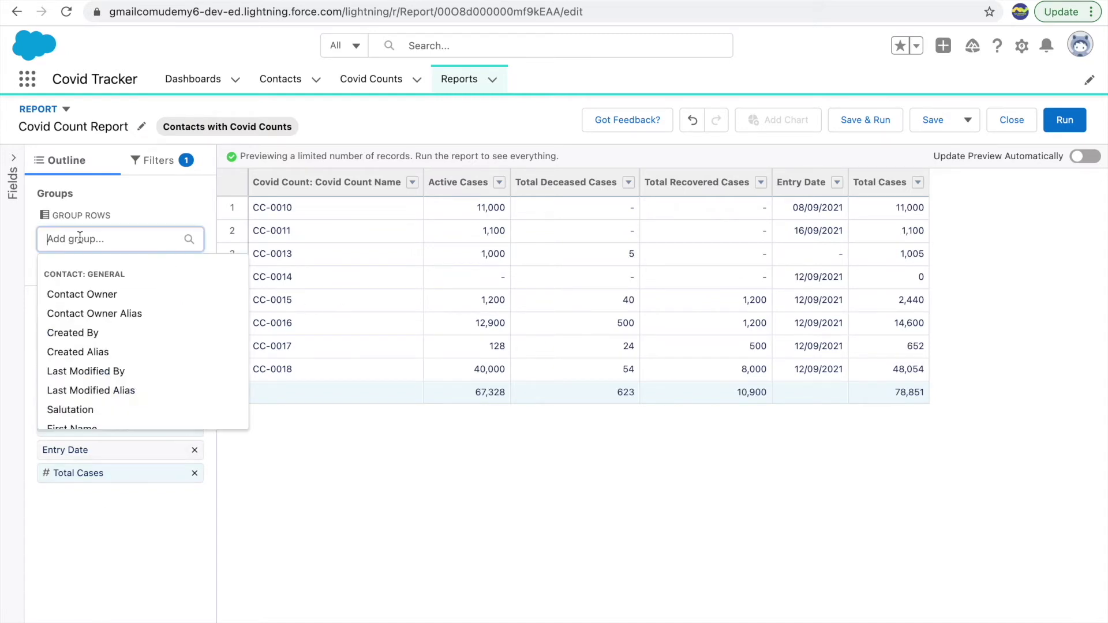
click(81, 197)
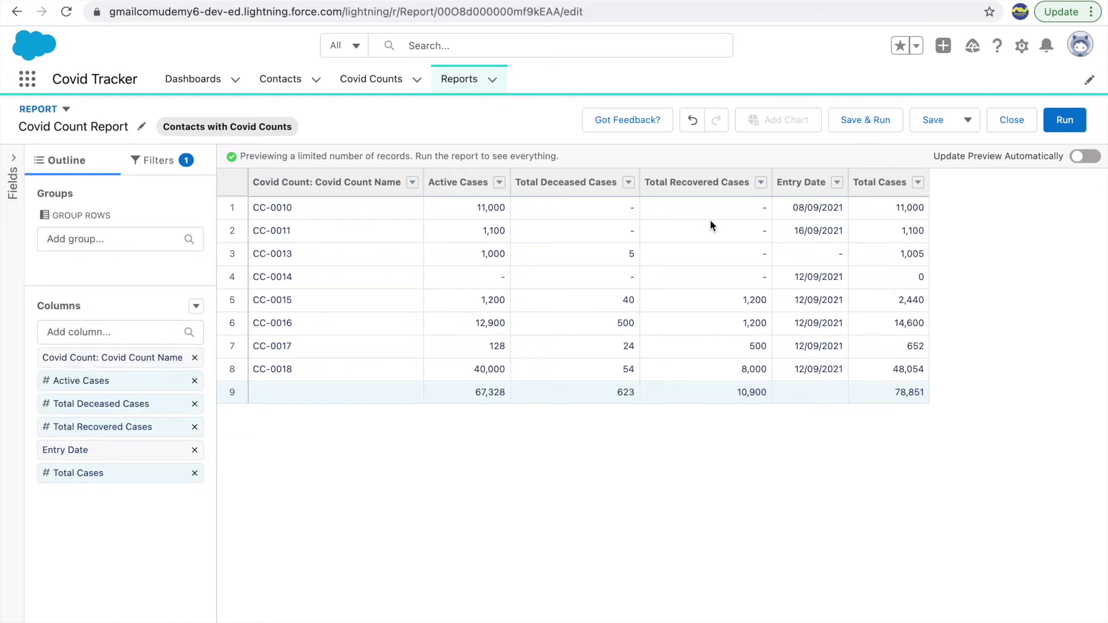
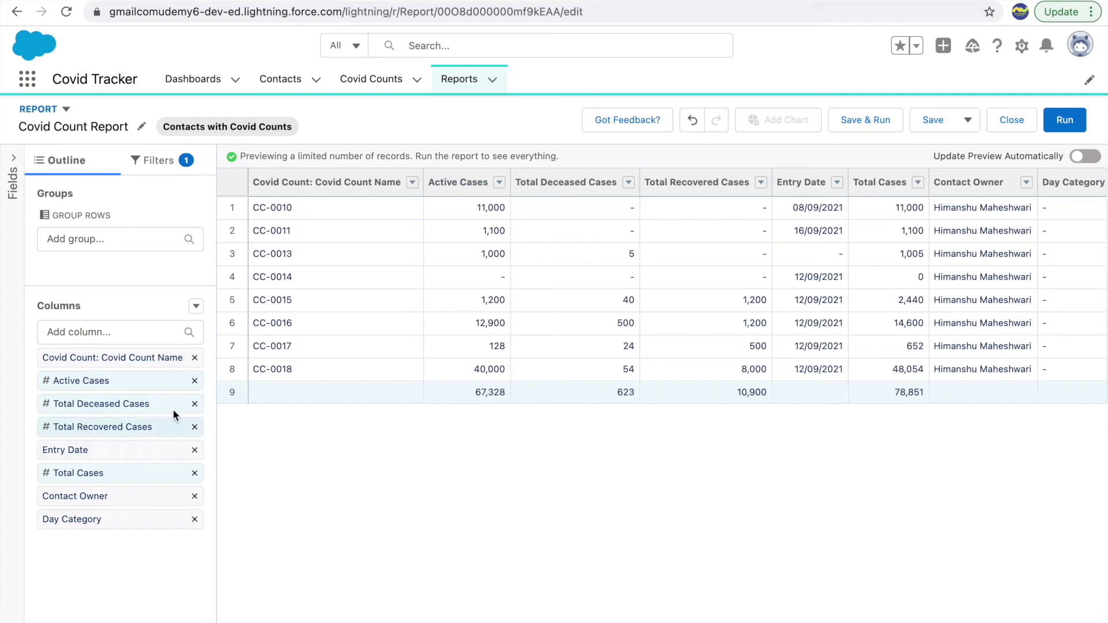
Reorder the columns so Total Cases and Entry Date follow Covid Count Name and Contact Owner comes last, and refresh the preview
drag(98, 491, 103, 519)
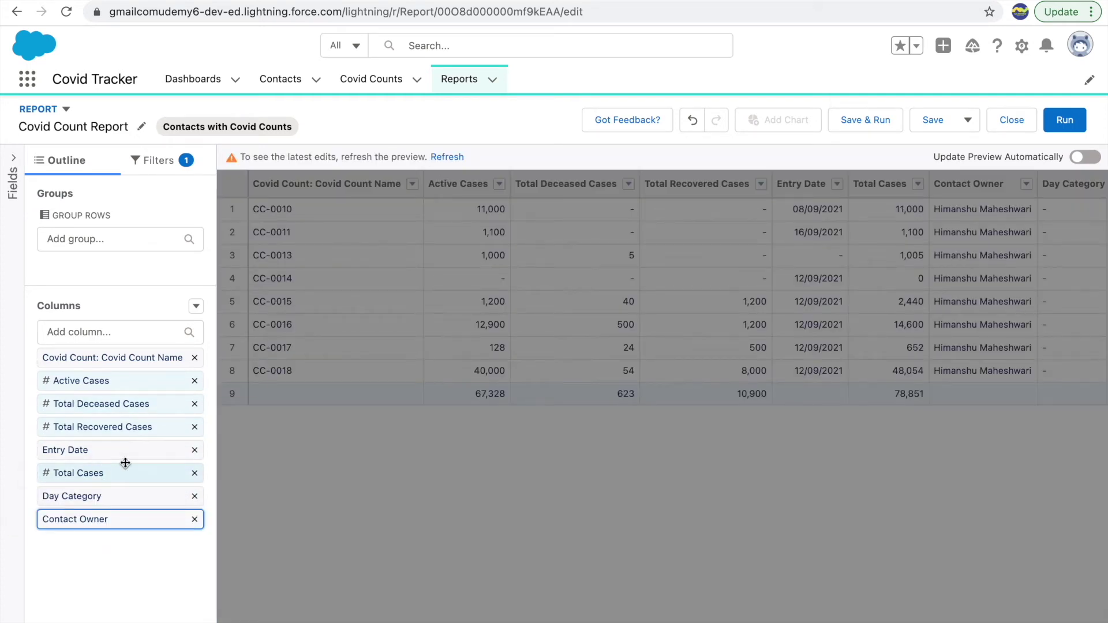
drag(106, 470, 113, 377)
drag(74, 473, 107, 384)
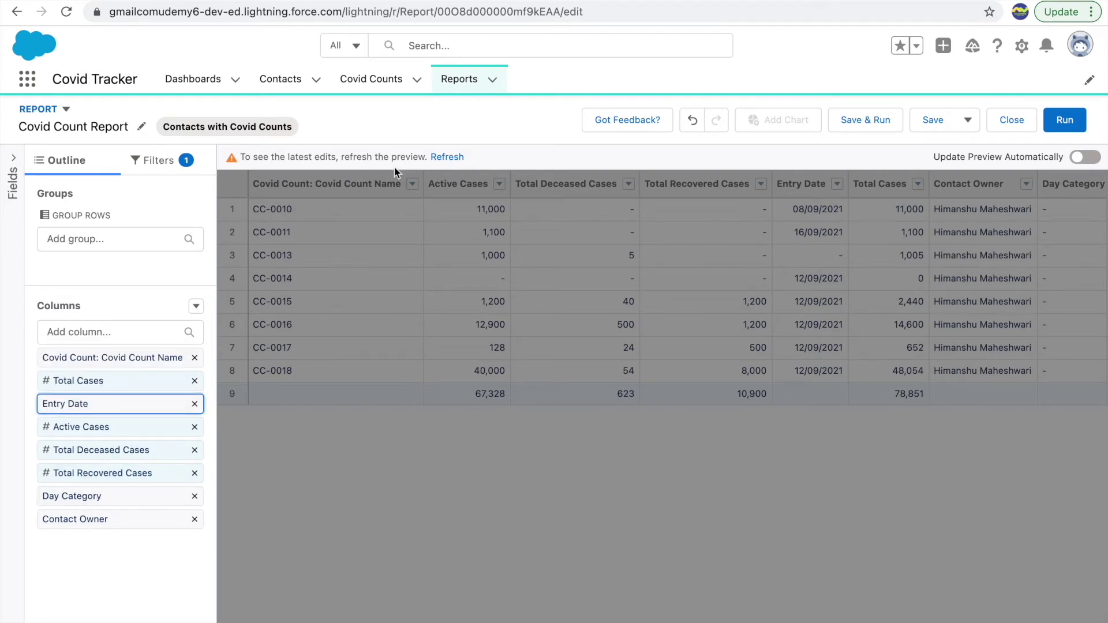
click(447, 157)
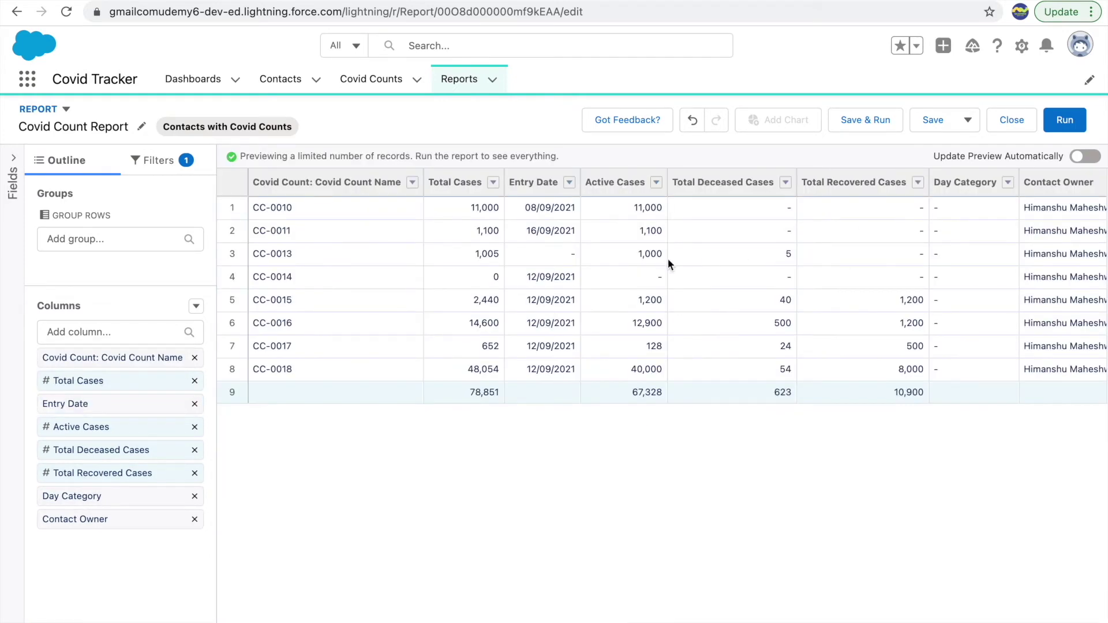
Look across the reordered columns, remove the Day Category column and refresh the preview
scroll(763, 292, right, 2)
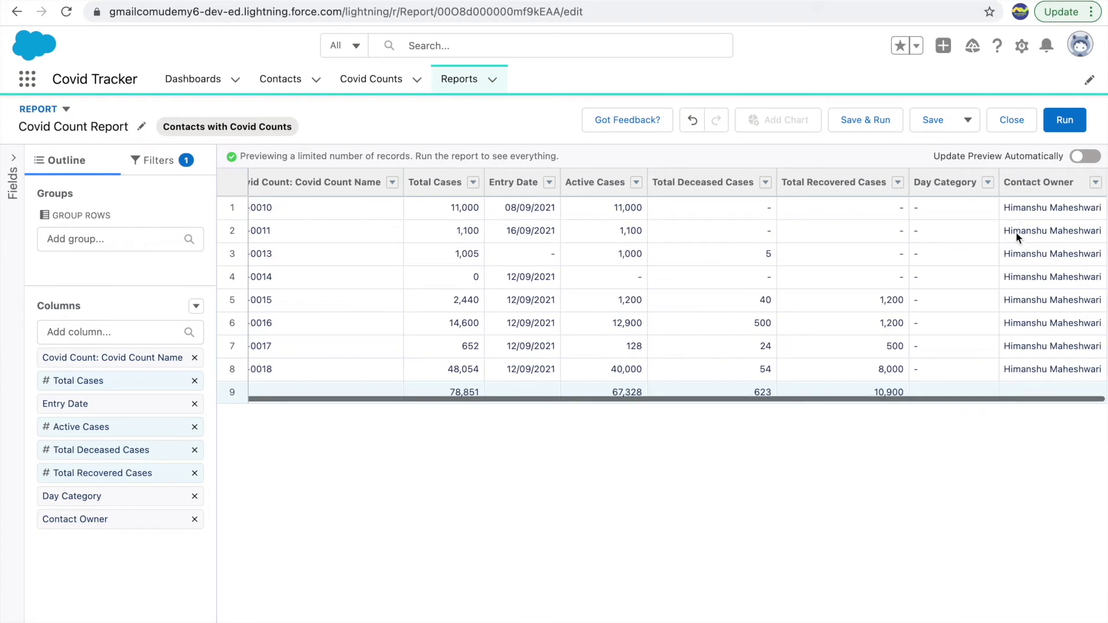
click(195, 496)
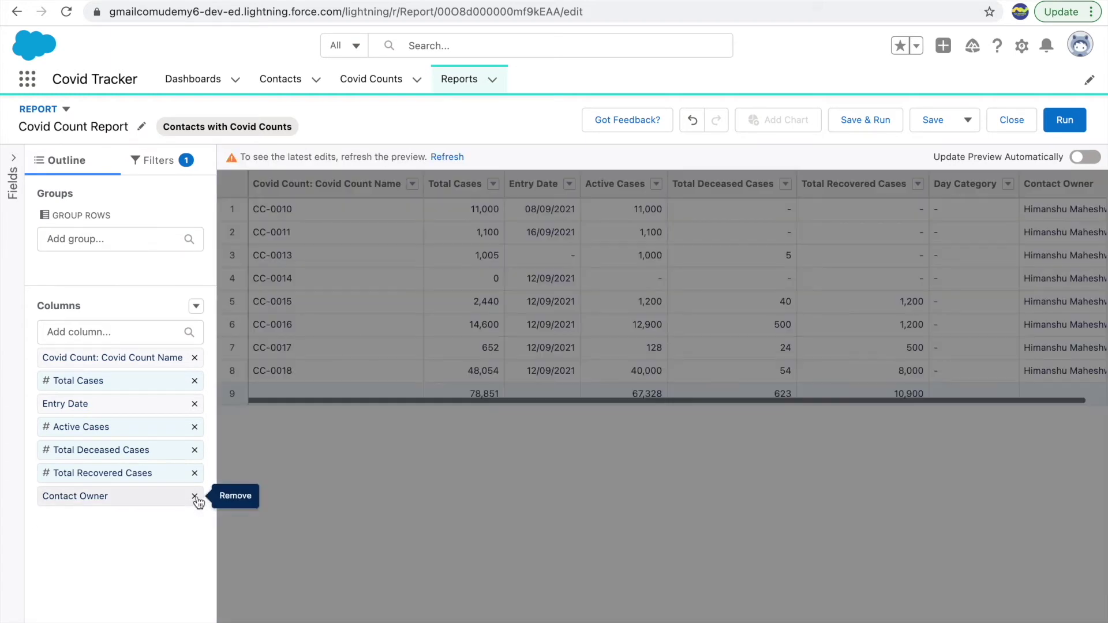
click(453, 157)
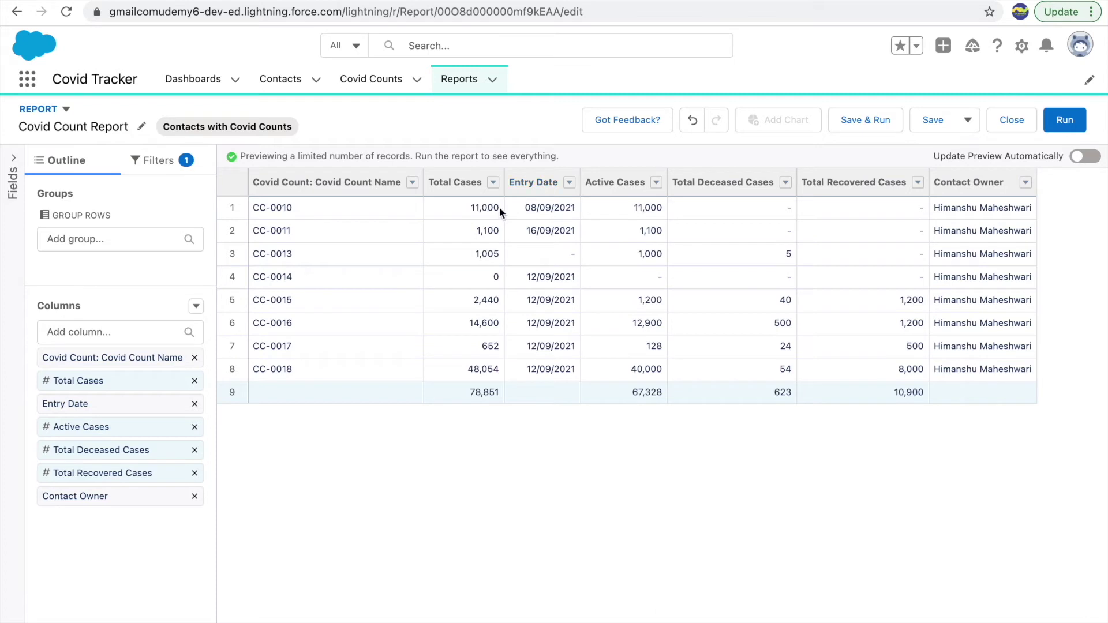
Group the report rows by Entry Date and refresh the preview
click(76, 244)
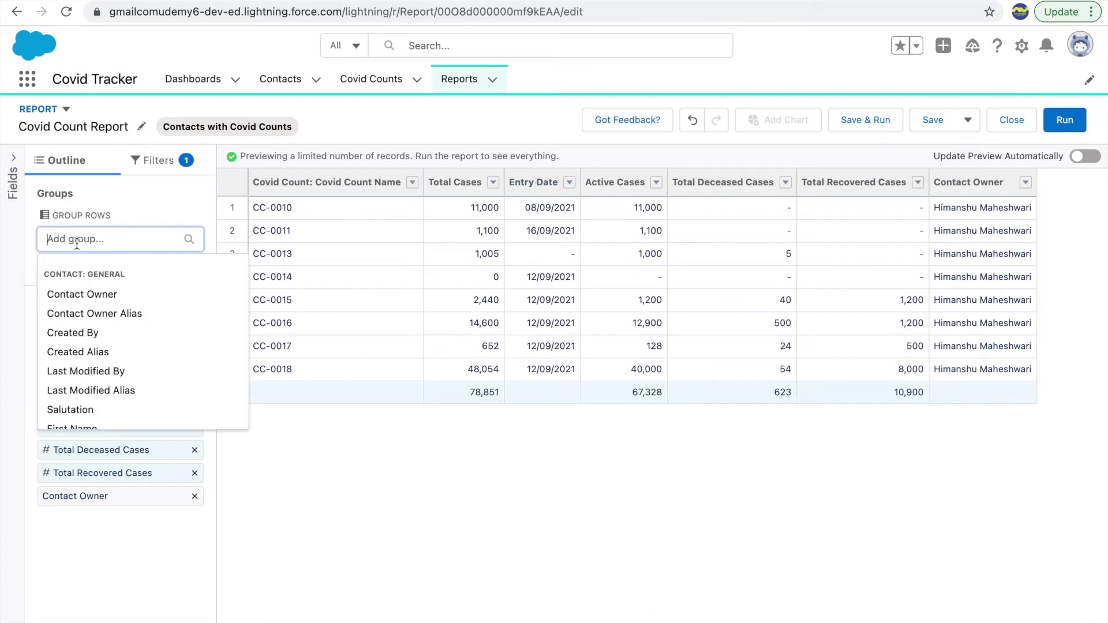
text(entry)
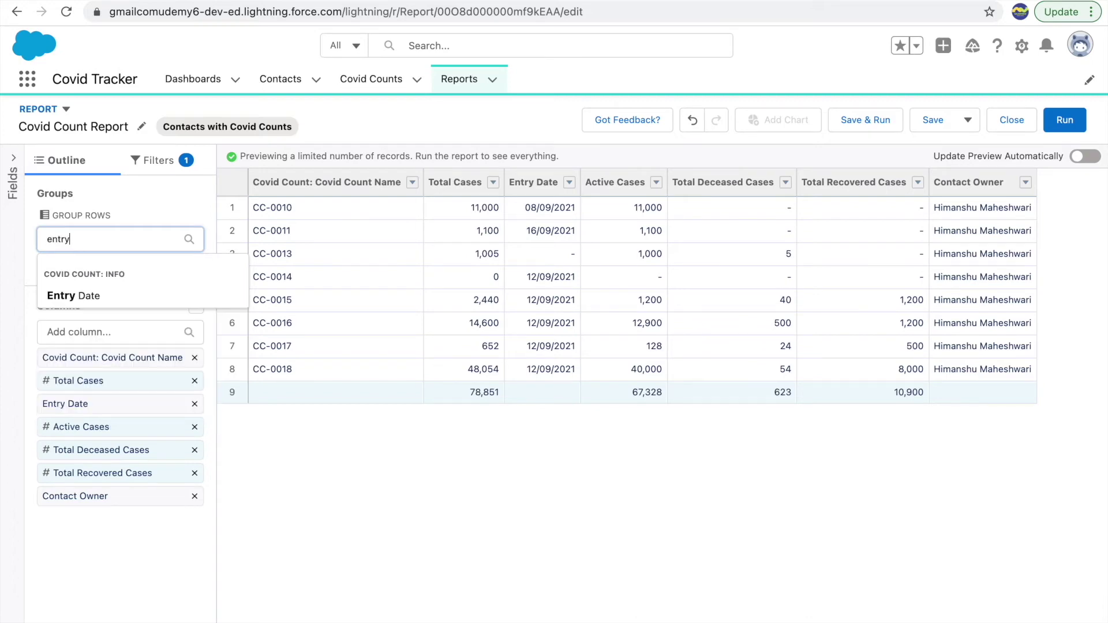
click(110, 300)
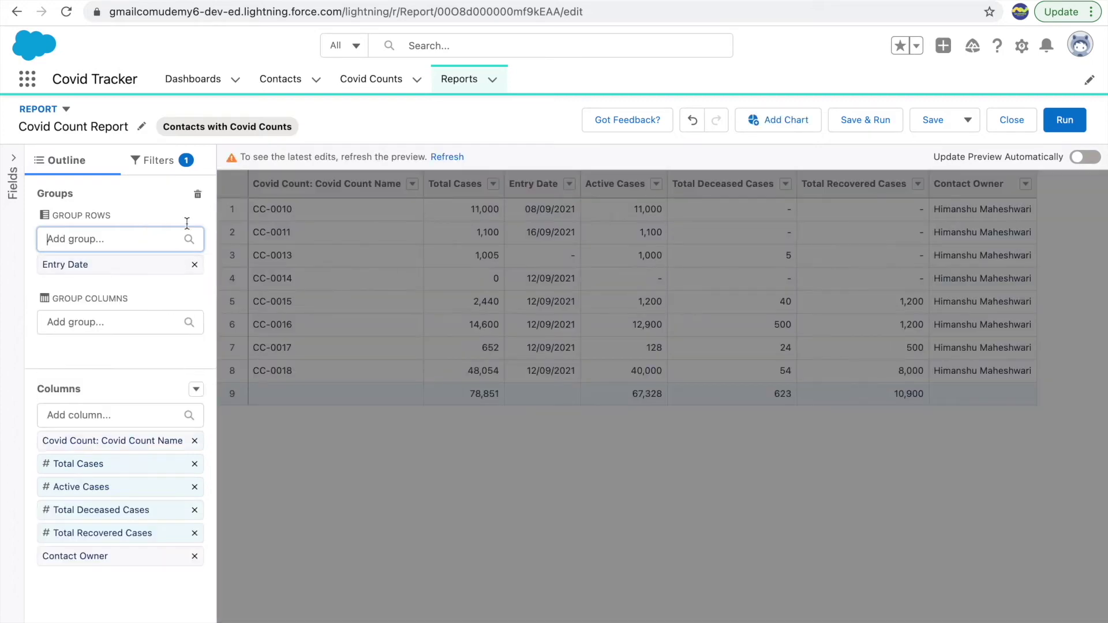
click(444, 158)
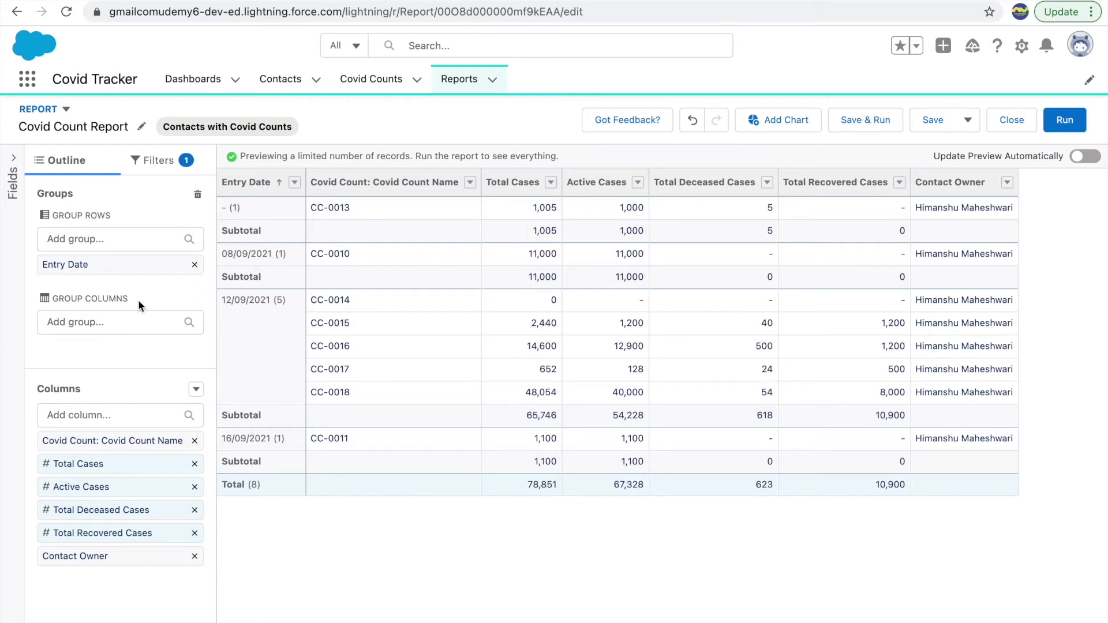
Group the report columns by Contact Owner and refresh the preview
click(92, 322)
text(contact)
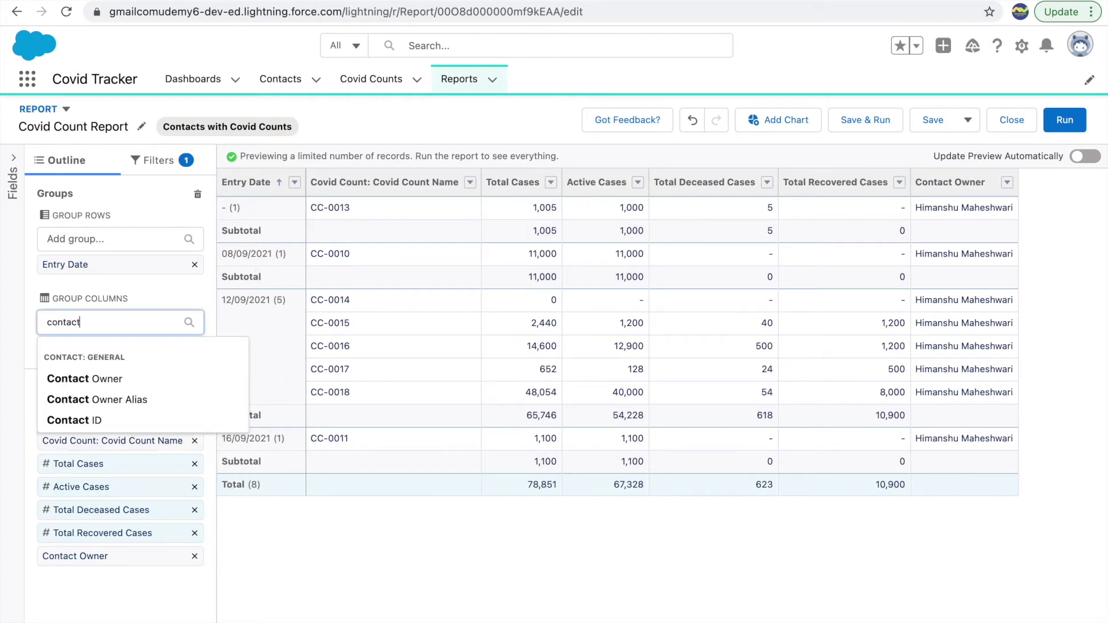
click(110, 378)
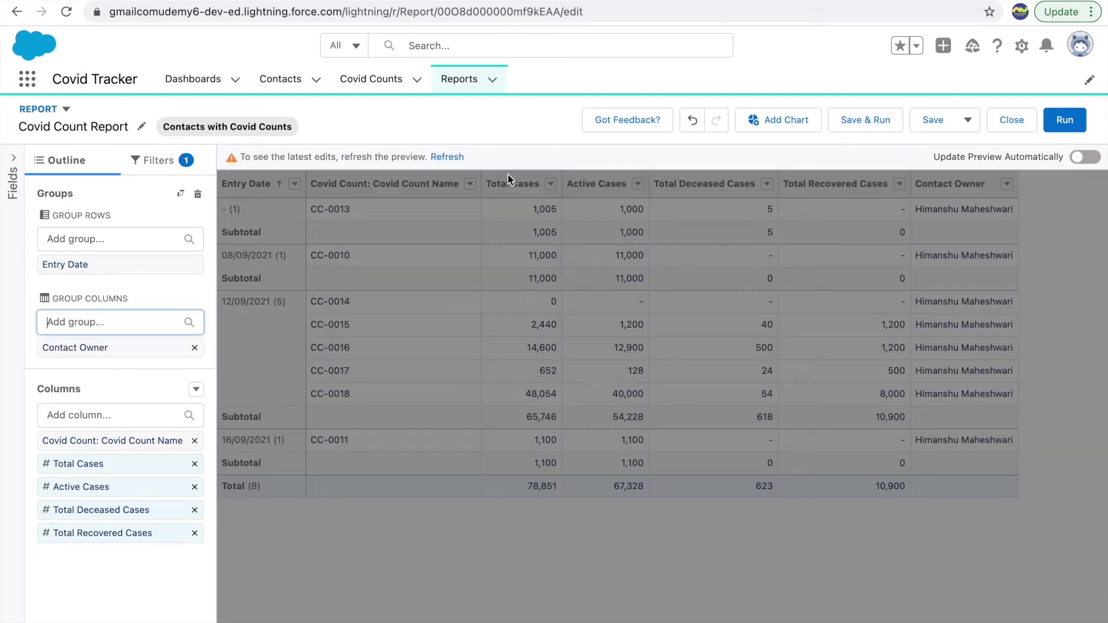
click(452, 154)
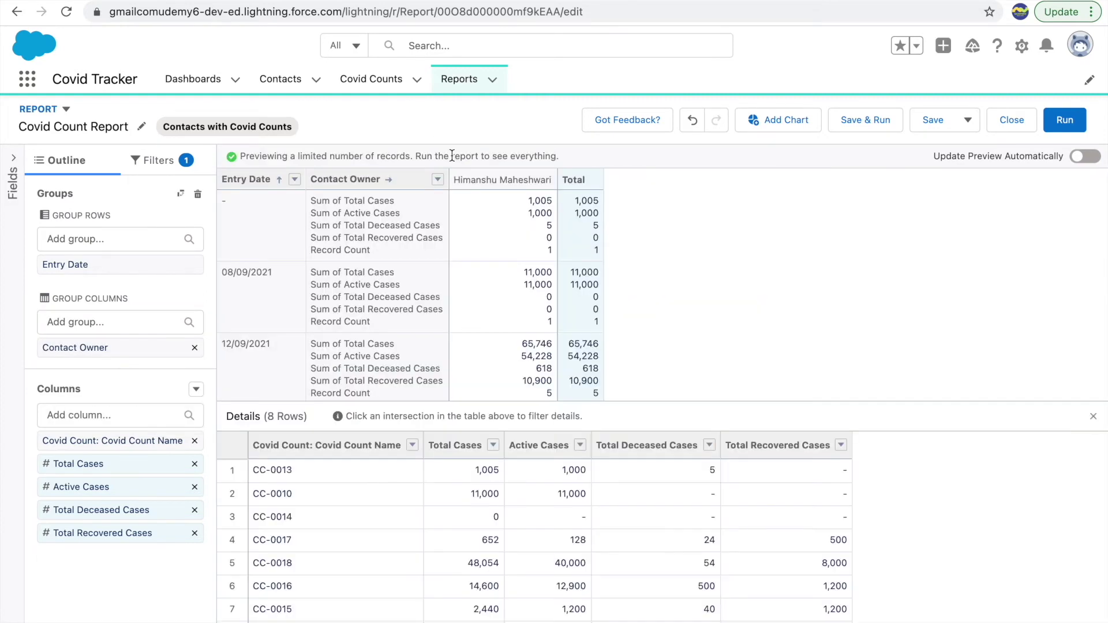
Examine the matrix preview's sums per Entry Date and Contact Owner, its grand totals and the detail rows
scroll(268, 314, down, 5)
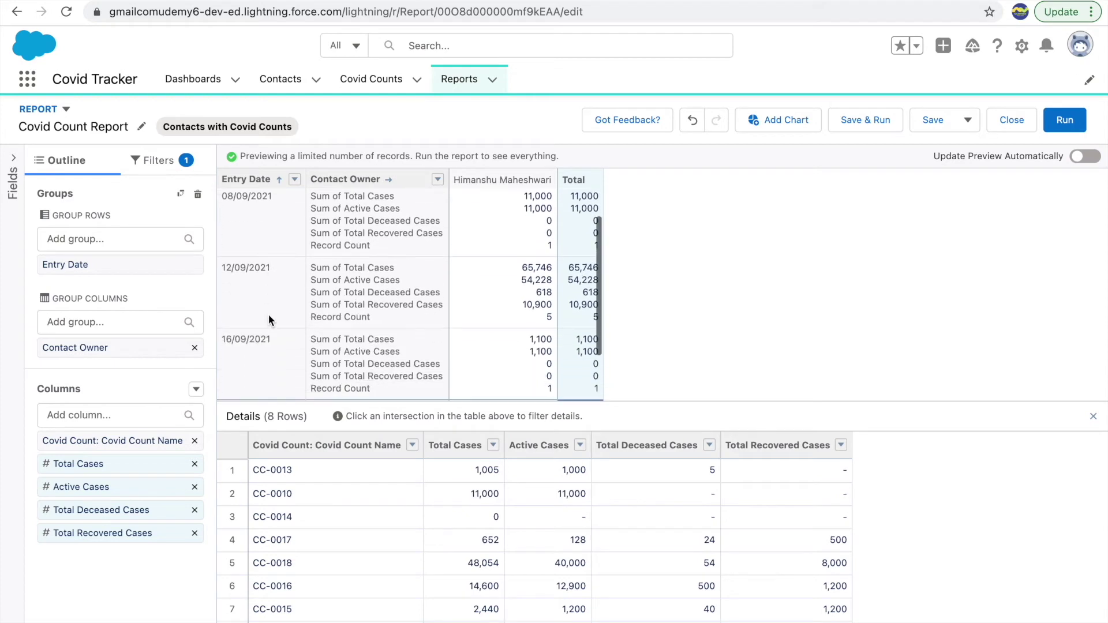
scroll(502, 219, up, 5)
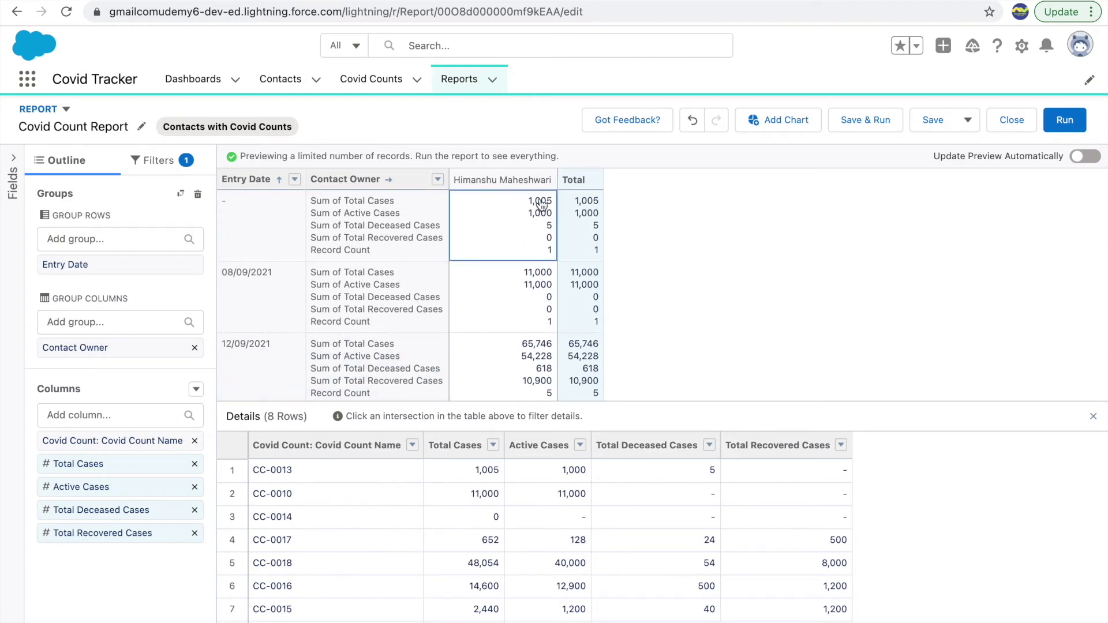
scroll(506, 387, down, 3)
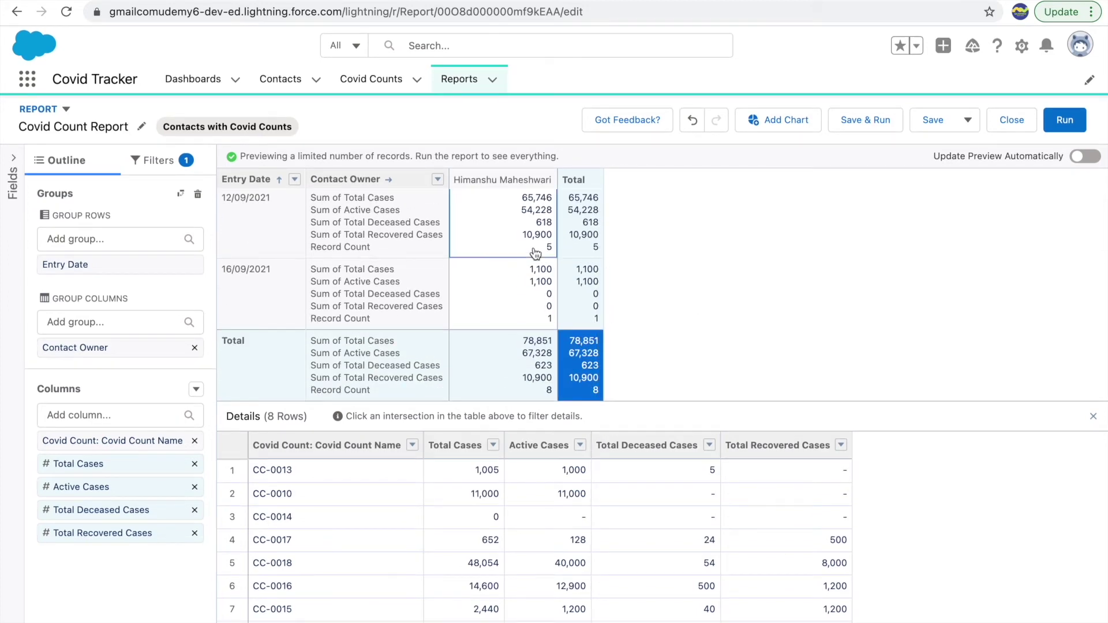
scroll(532, 250, up, 3)
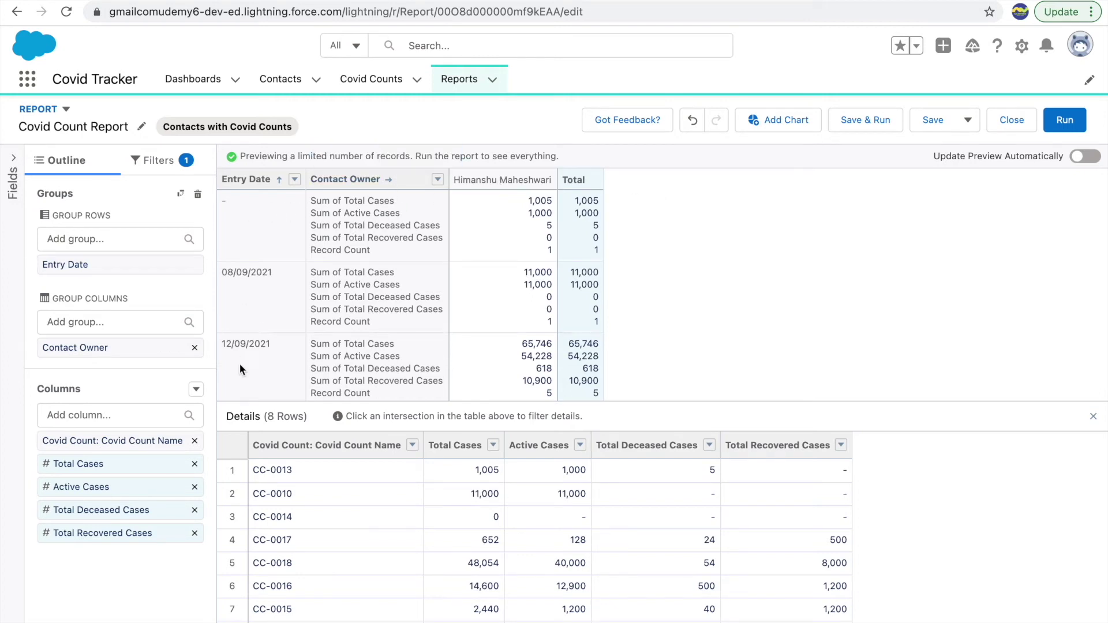
scroll(421, 311, down, 3)
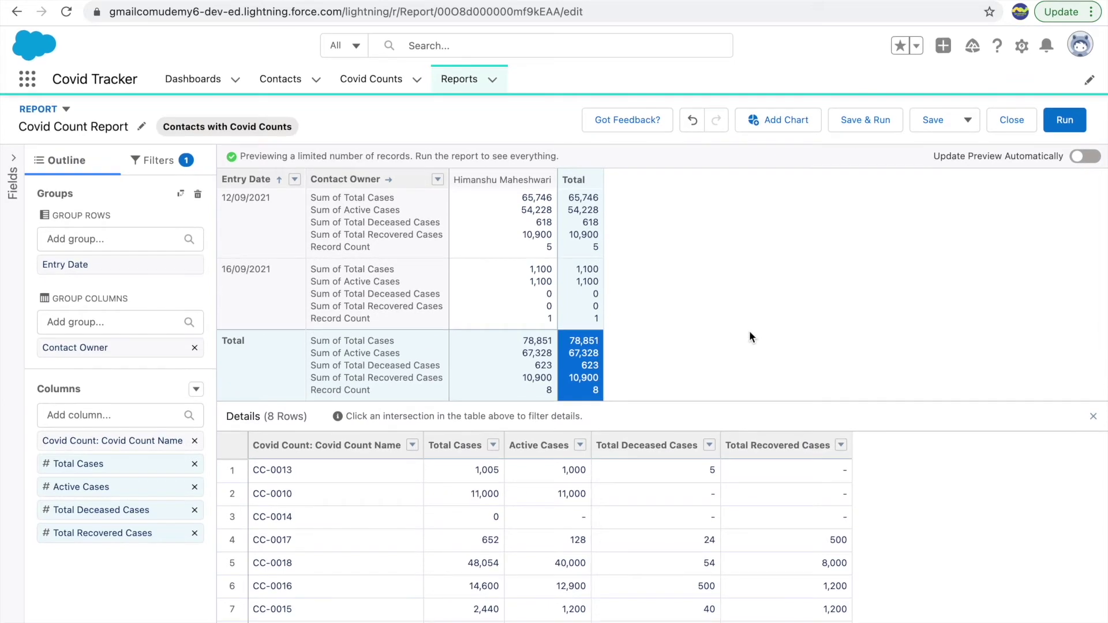
scroll(479, 316, up, 1)
scroll(479, 316, up, 2)
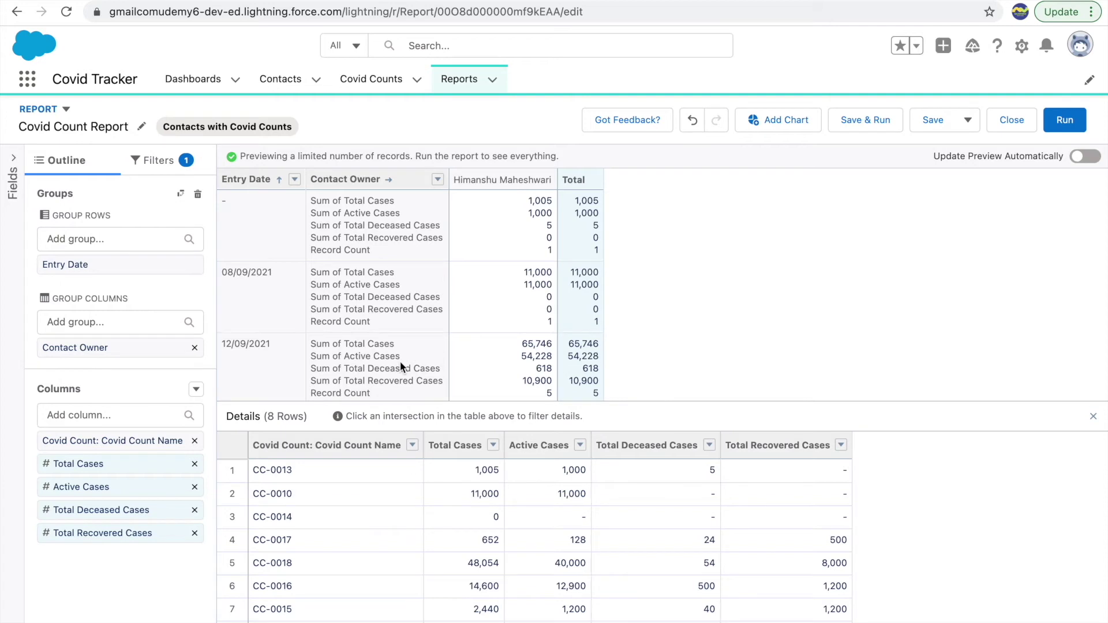
scroll(456, 469, down, 2)
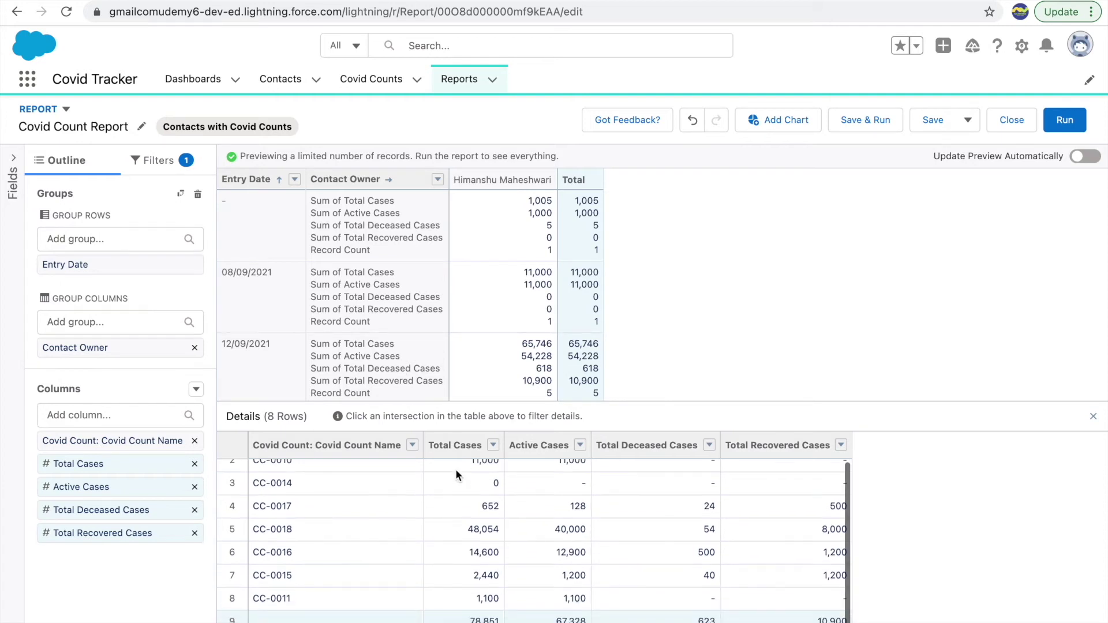
scroll(472, 564, up, 2)
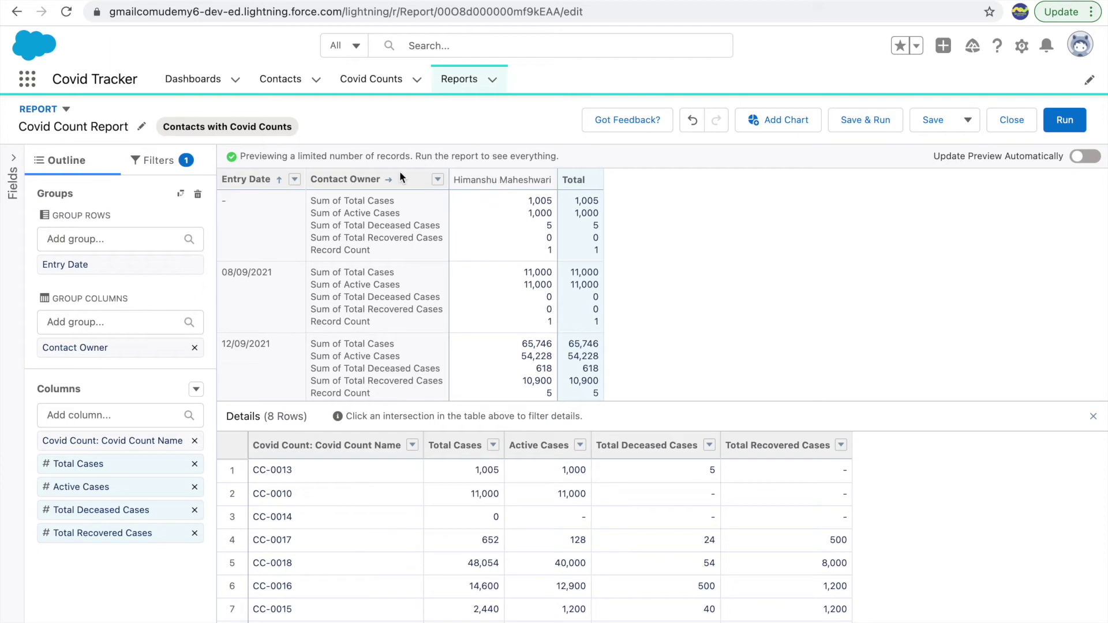
Remove the Contact Owner column grouping and the Entry Date row grouping, and group the report rows by Contact Owner instead
click(196, 348)
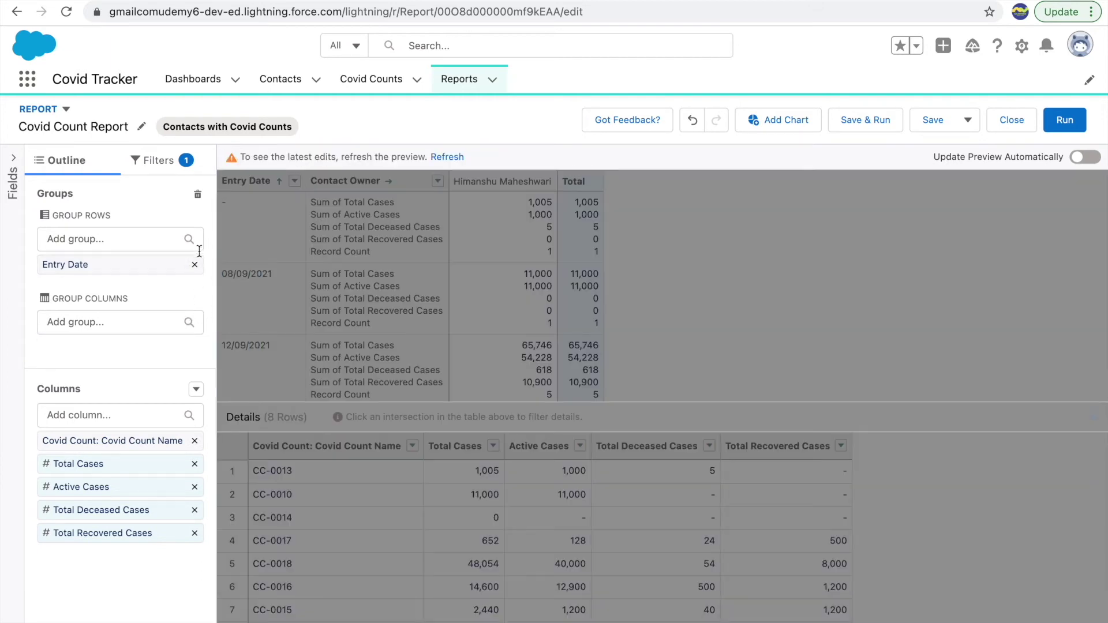
click(195, 264)
click(126, 239)
text(contact)
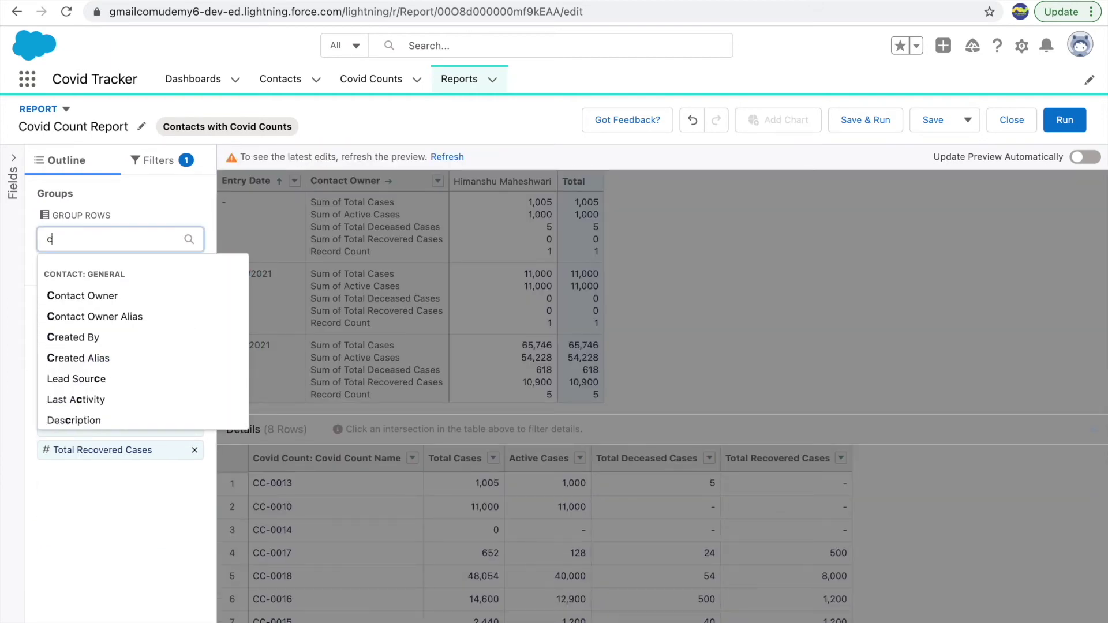
click(121, 295)
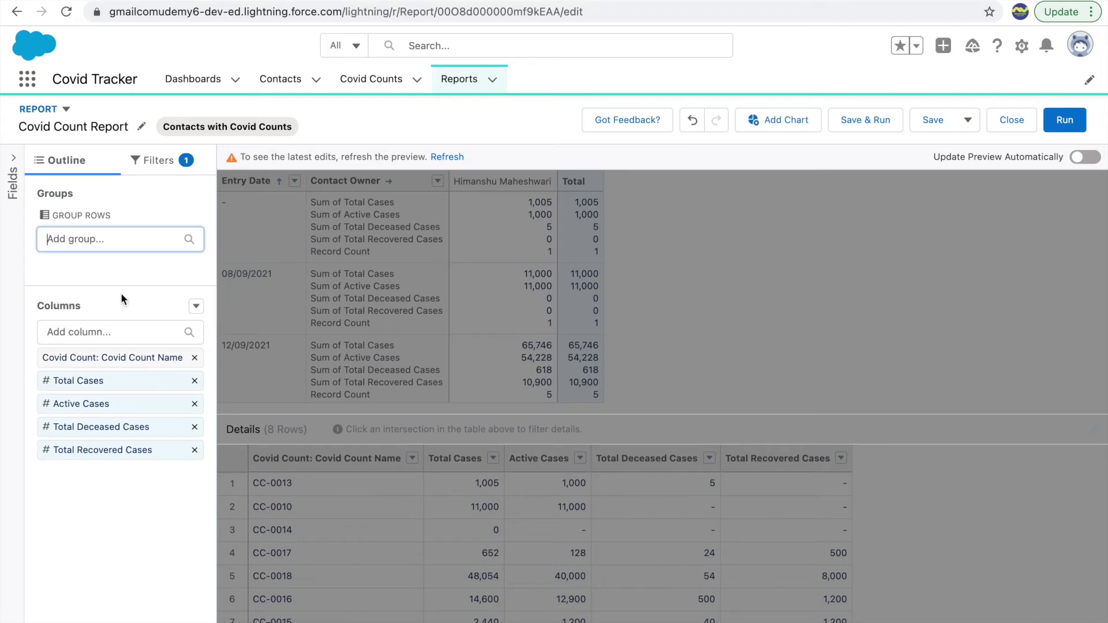
Group the report columns by Entry Date and refresh the preview
click(74, 321)
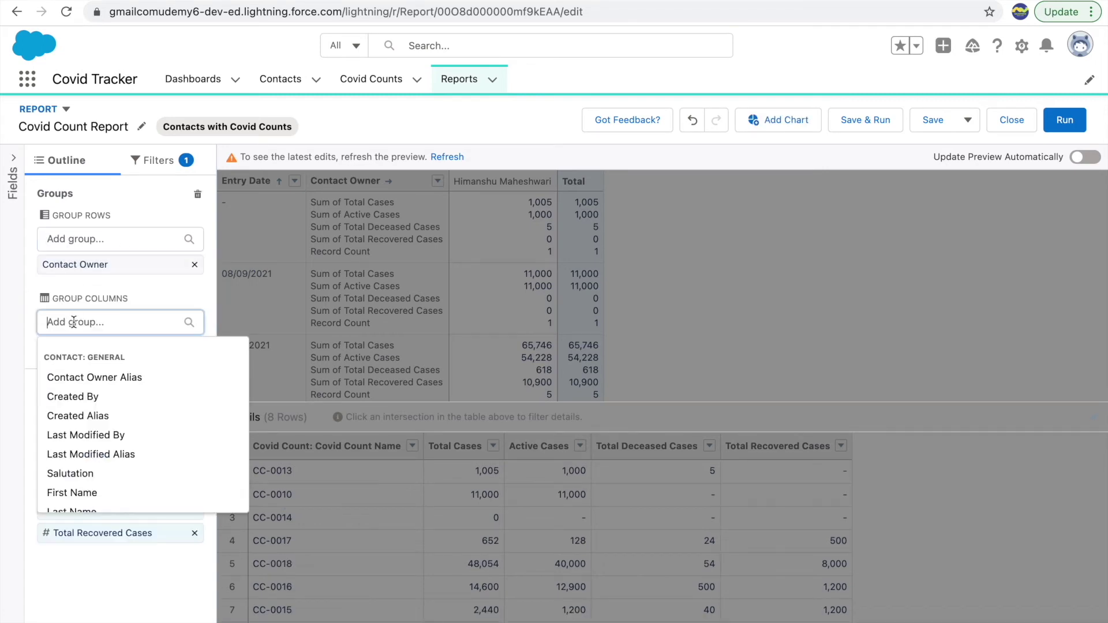
text(entry da)
click(87, 379)
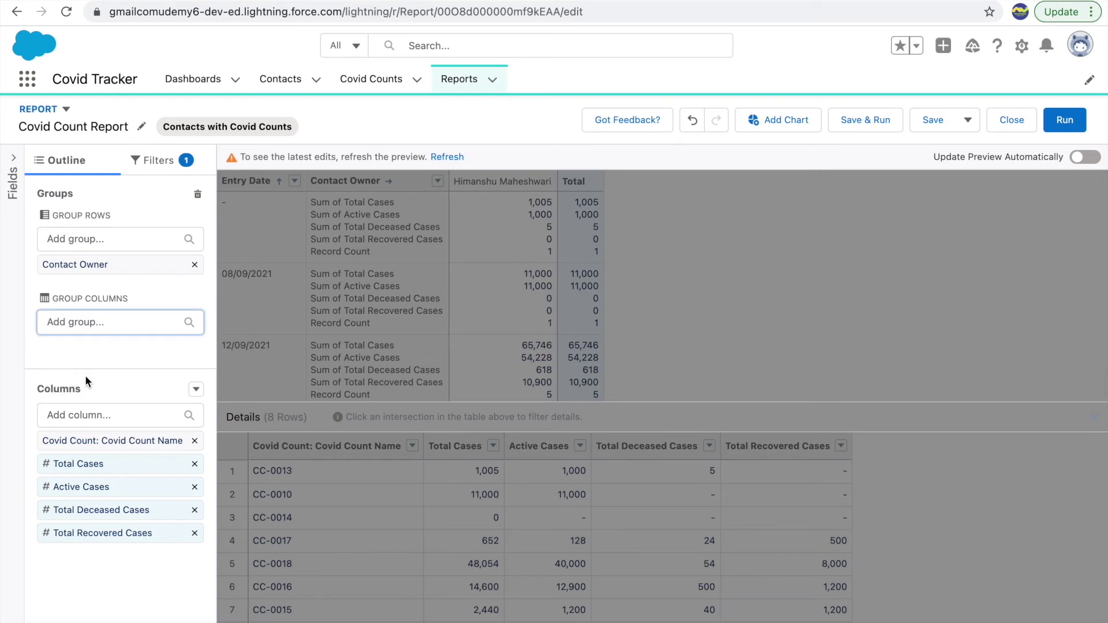
click(445, 157)
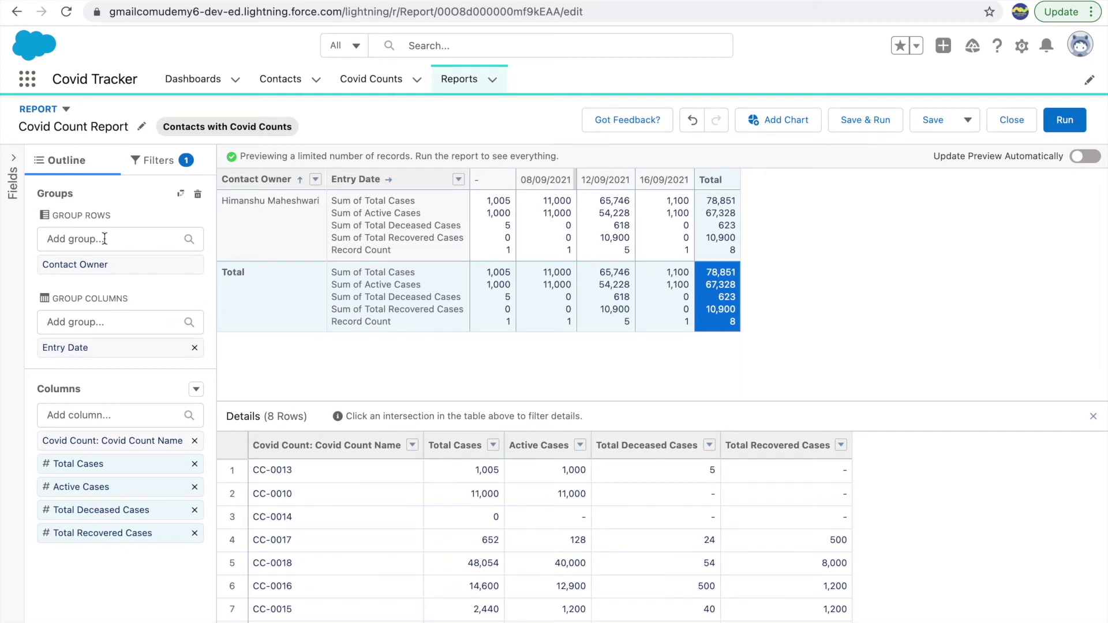
Remove the Entry Date column grouping and the Contact Owner row grouping, and refresh the ungrouped preview
click(69, 237)
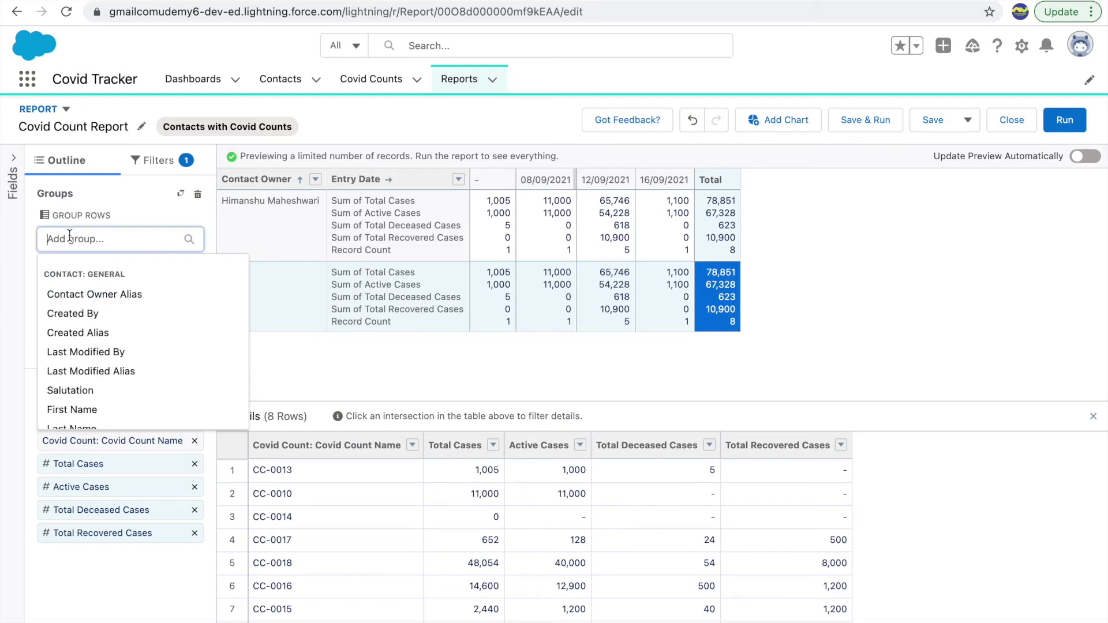
click(154, 209)
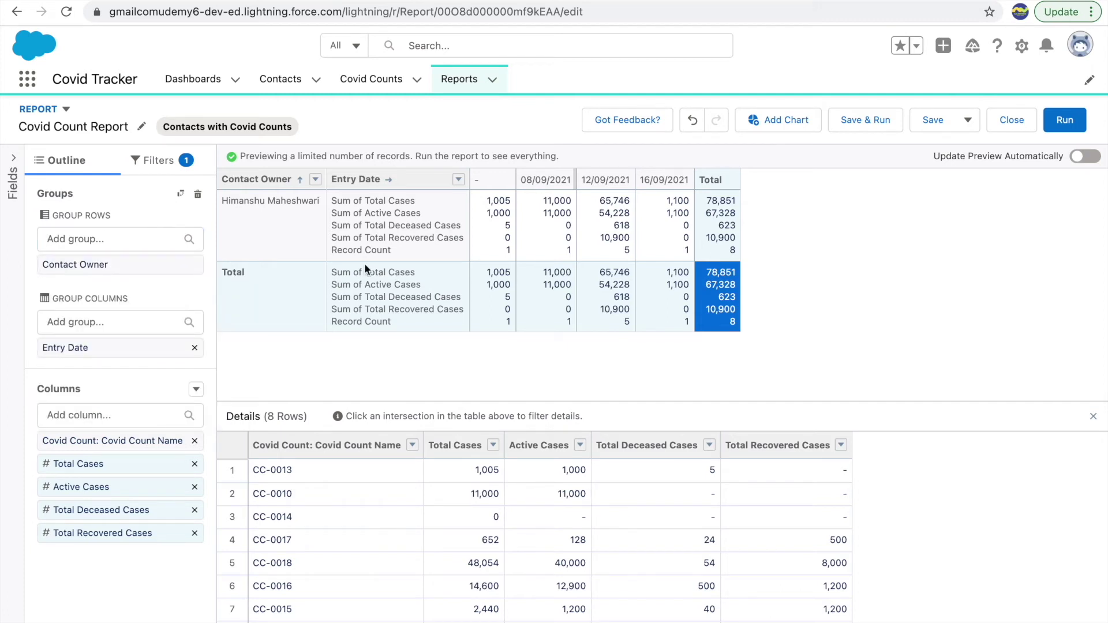
click(194, 348)
click(195, 264)
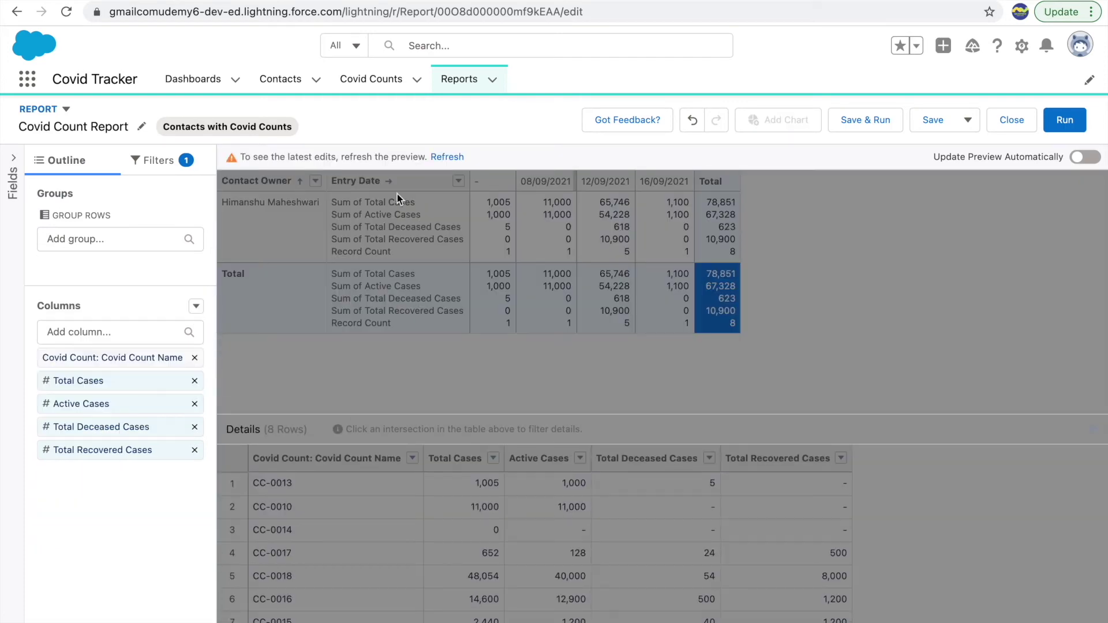
click(440, 157)
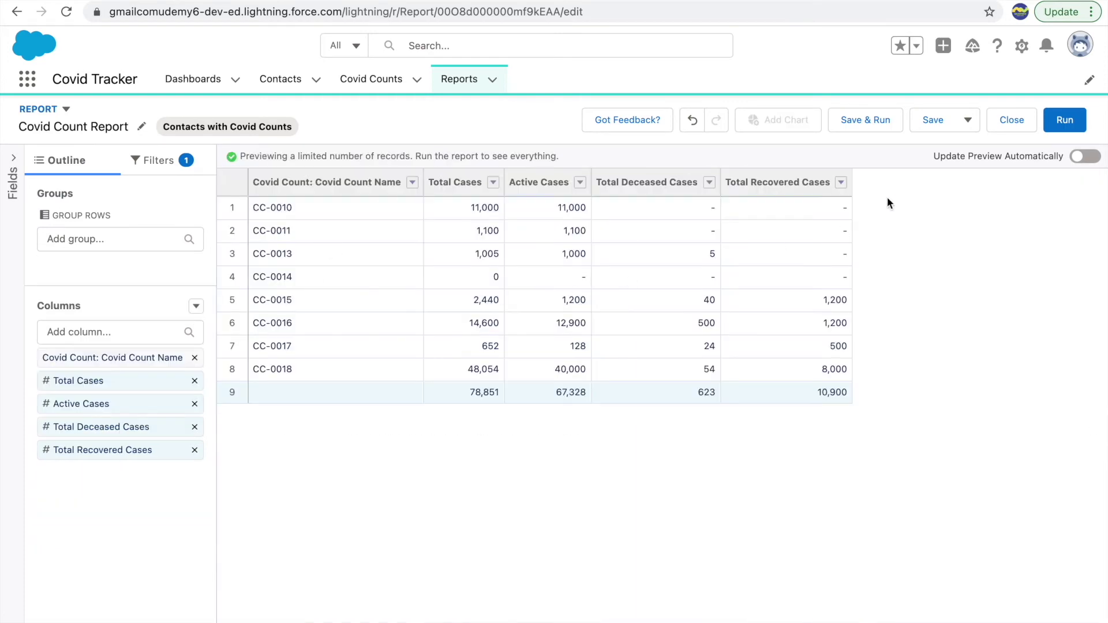
click(413, 183)
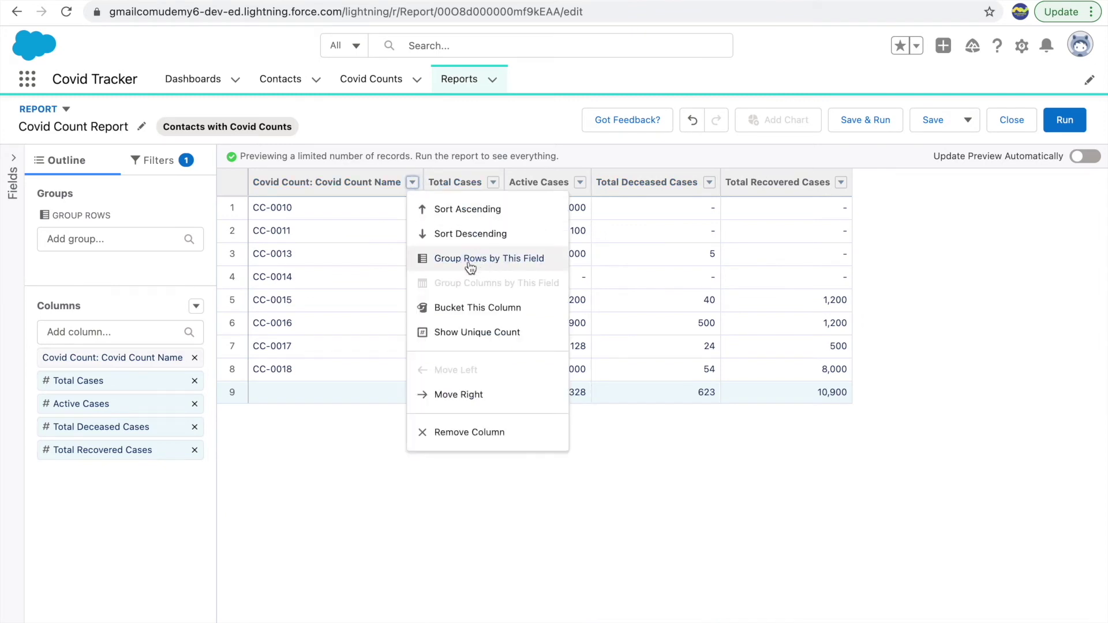
click(124, 240)
click(412, 183)
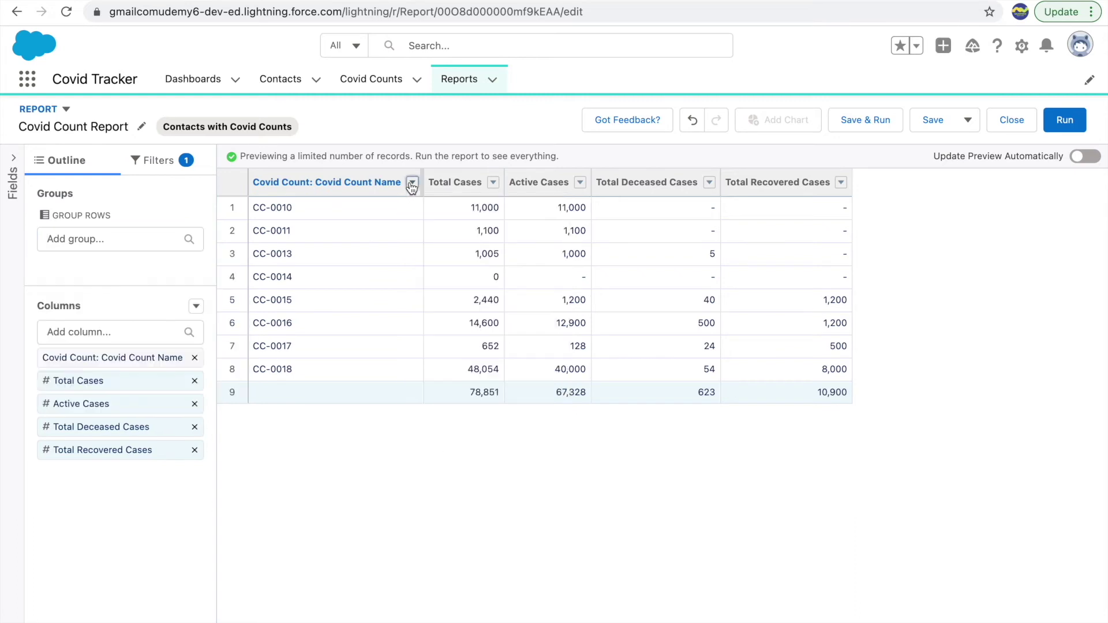
click(579, 184)
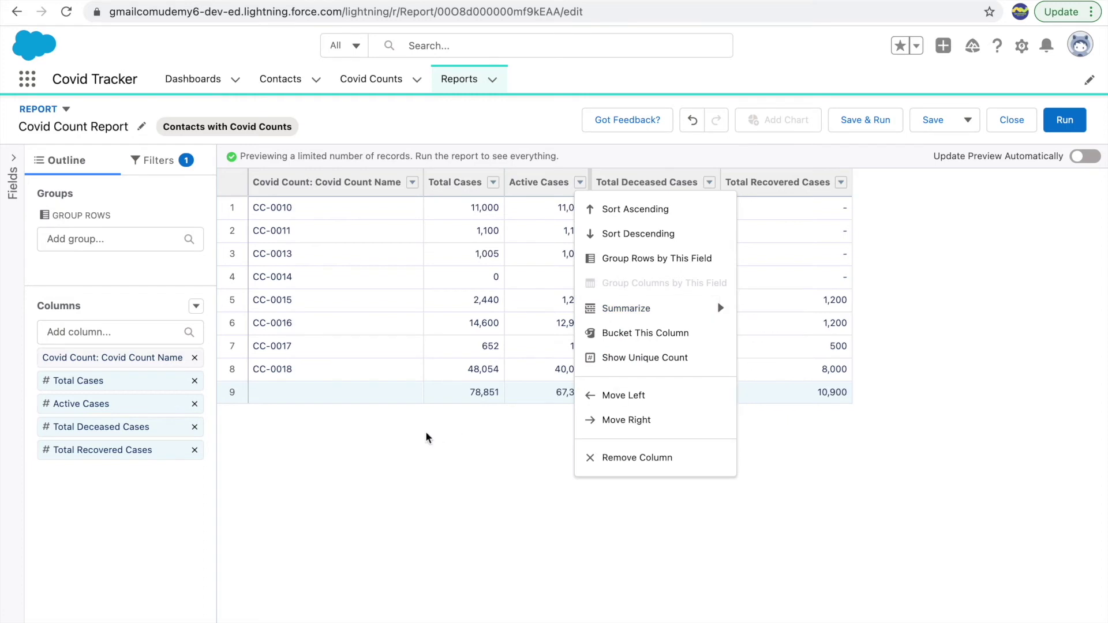
click(598, 155)
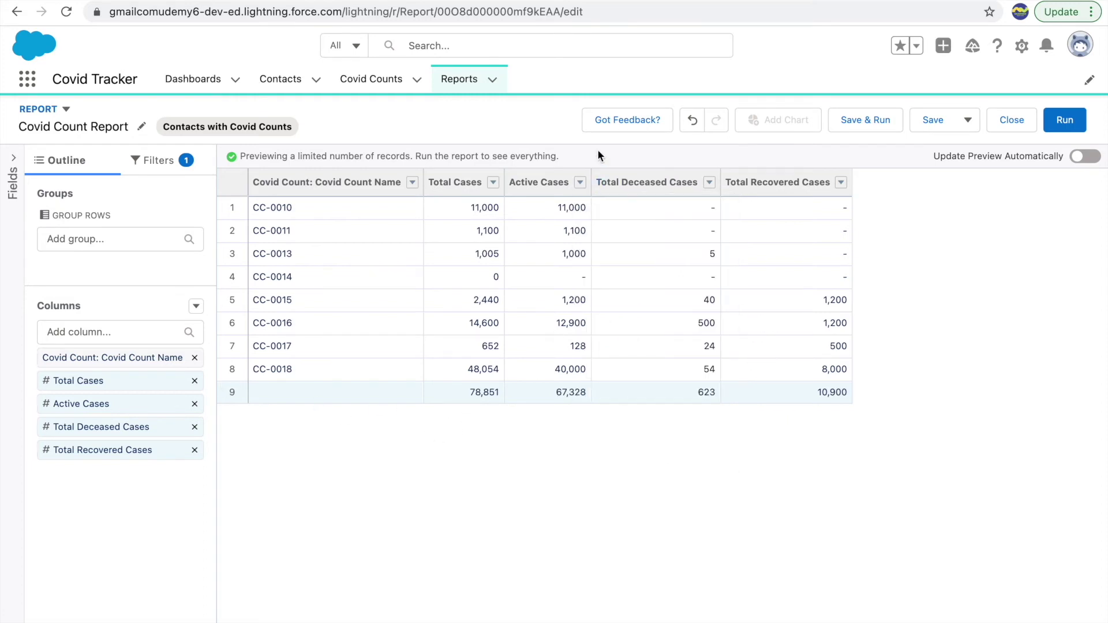
Add an Average summary to the Active Cases column alongside its Sum, refresh the preview and check the summary options
click(579, 182)
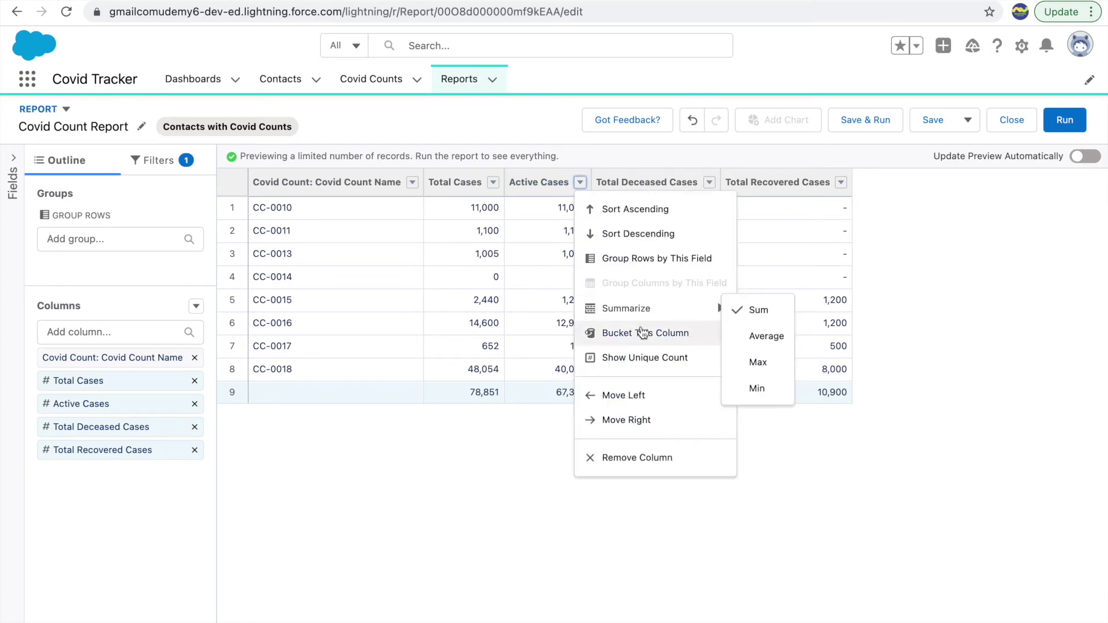
click(765, 337)
click(450, 157)
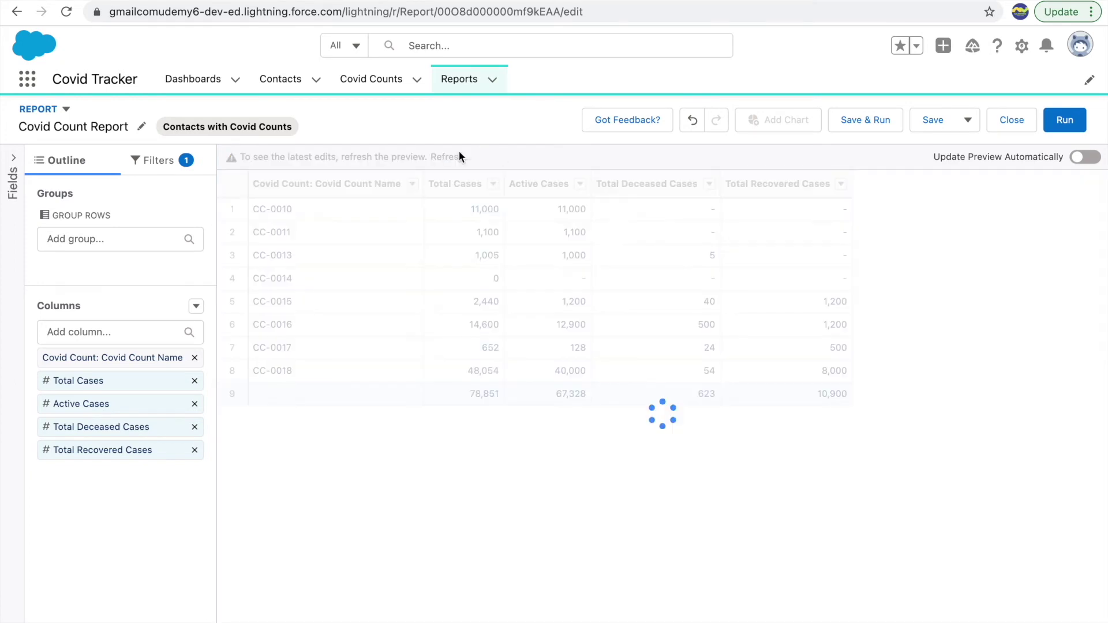
click(575, 400)
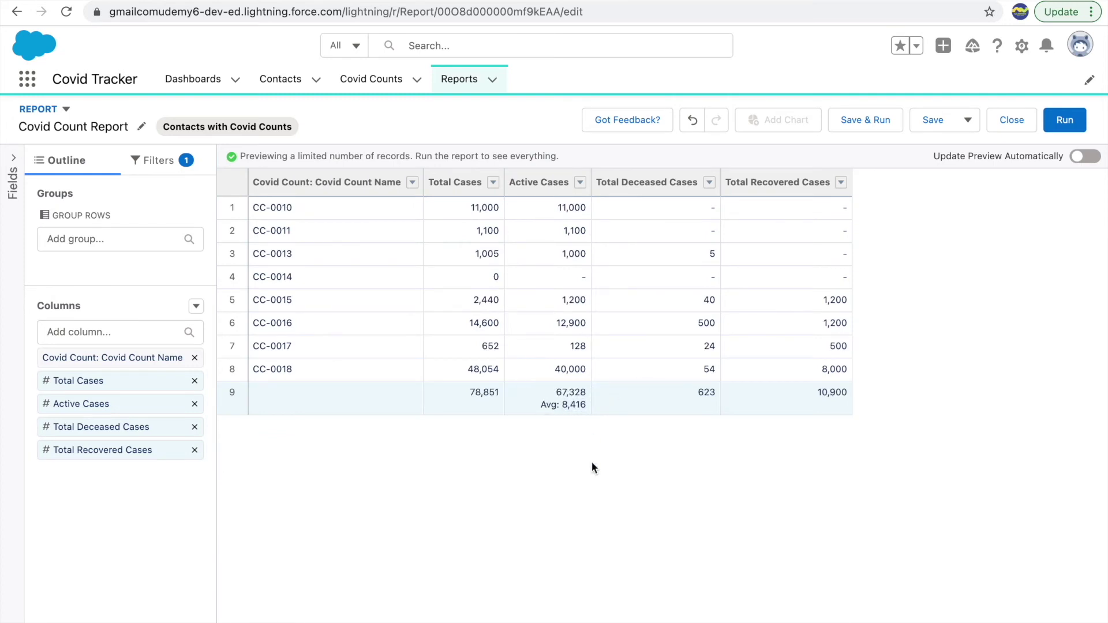
click(580, 183)
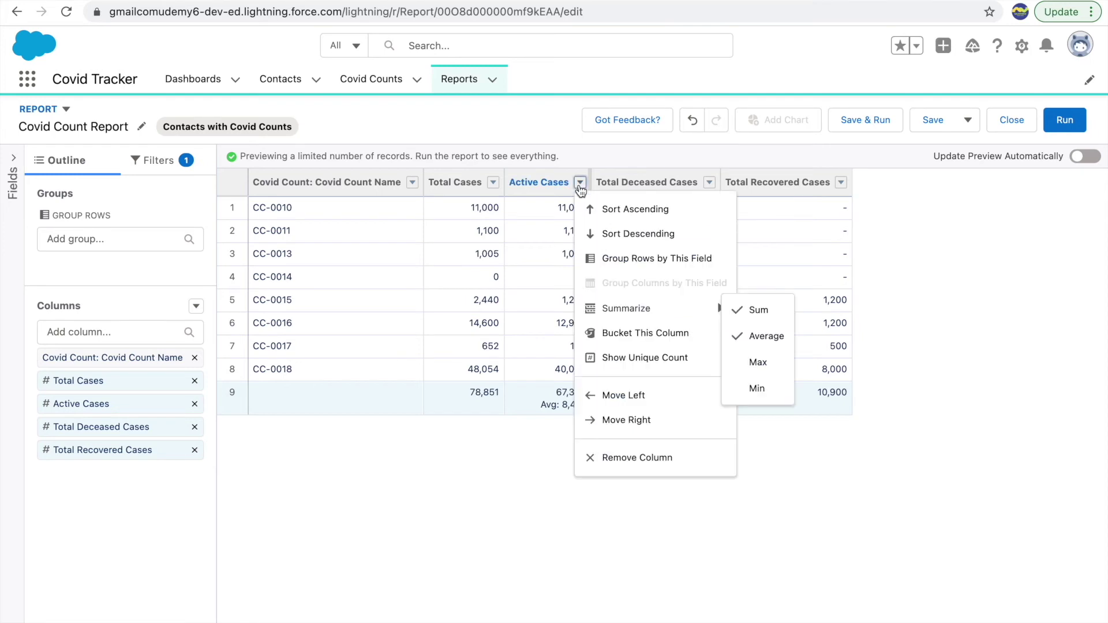
click(495, 443)
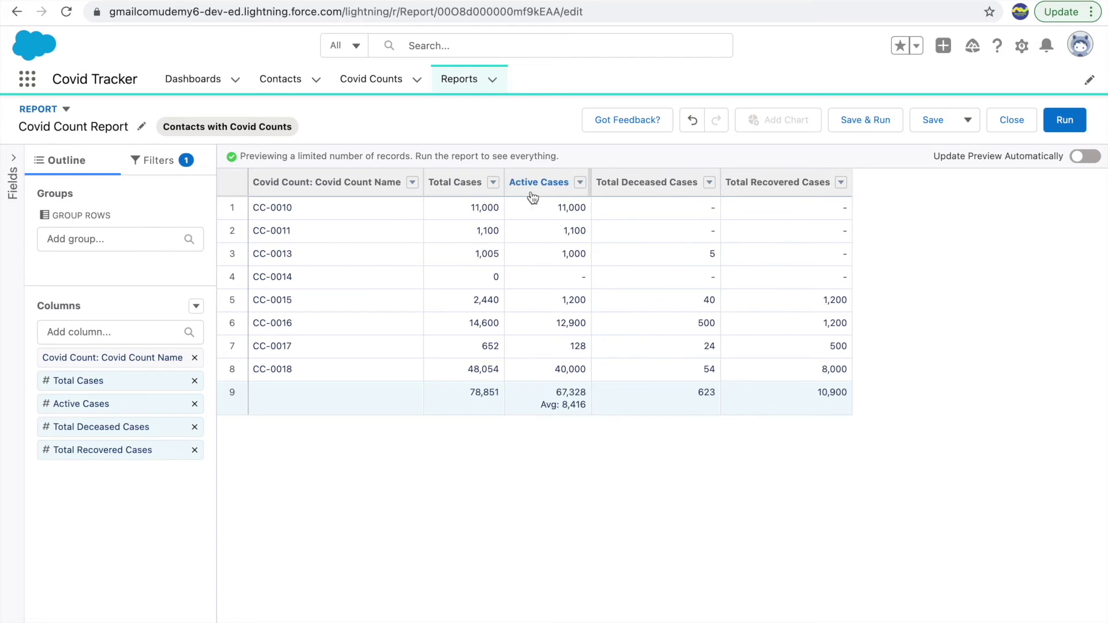
Group the report rows by Entry Date and refresh the preview
click(131, 237)
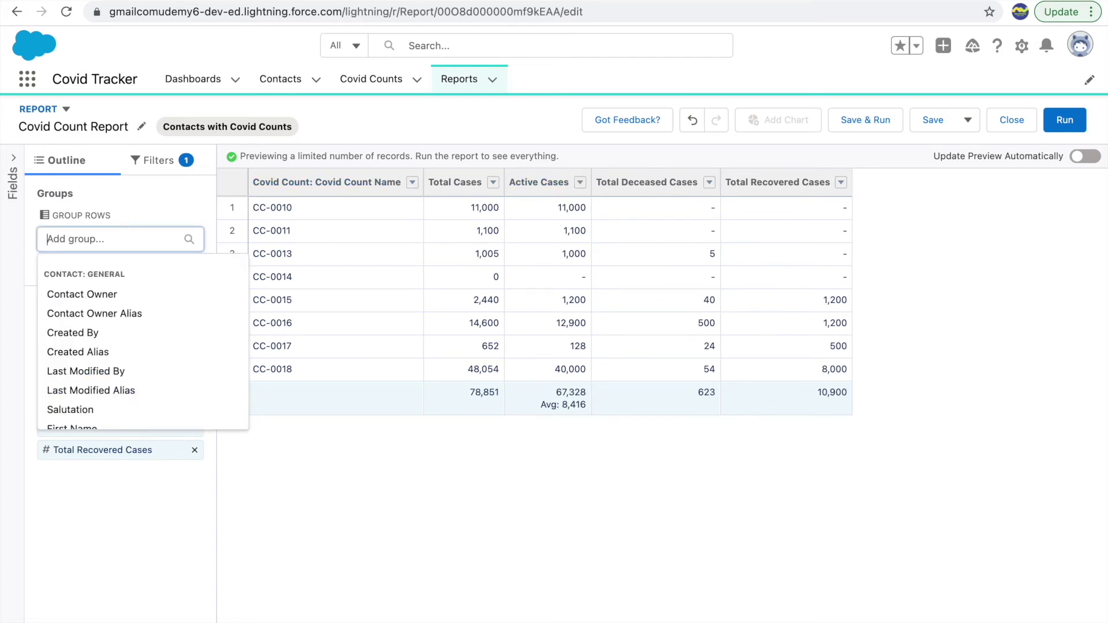
text(entry)
click(102, 291)
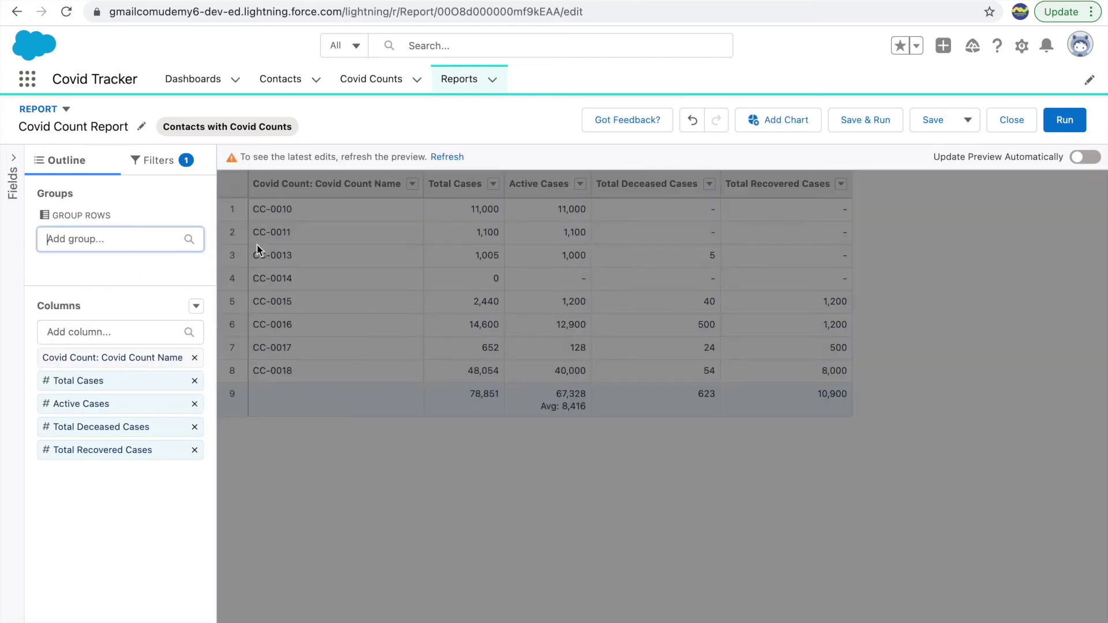
click(449, 157)
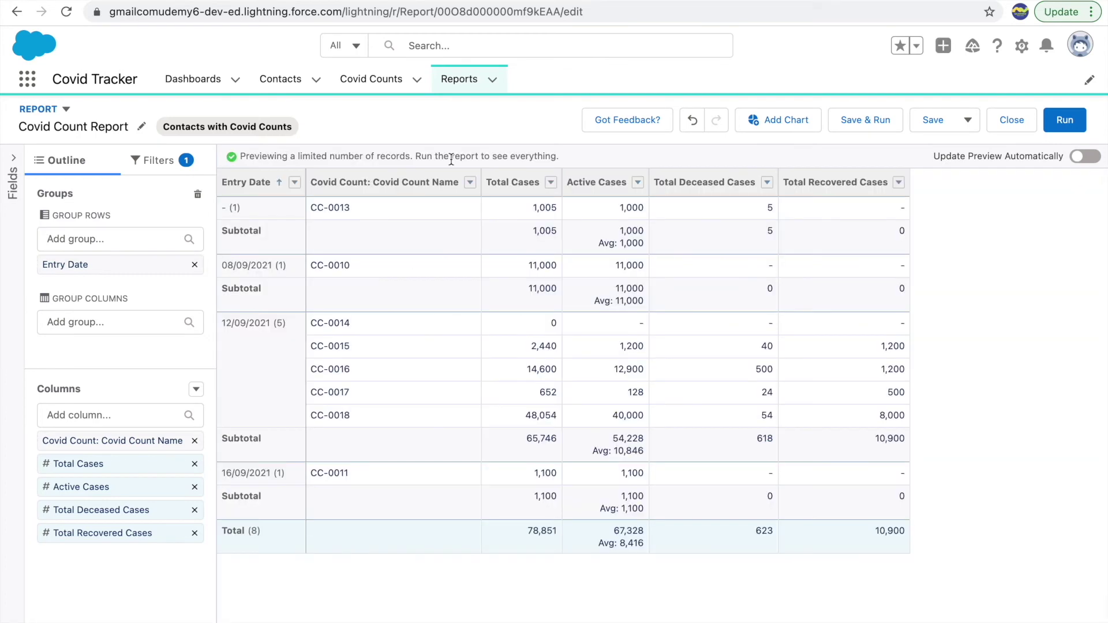
Add a chart to the report and refresh the preview
click(783, 124)
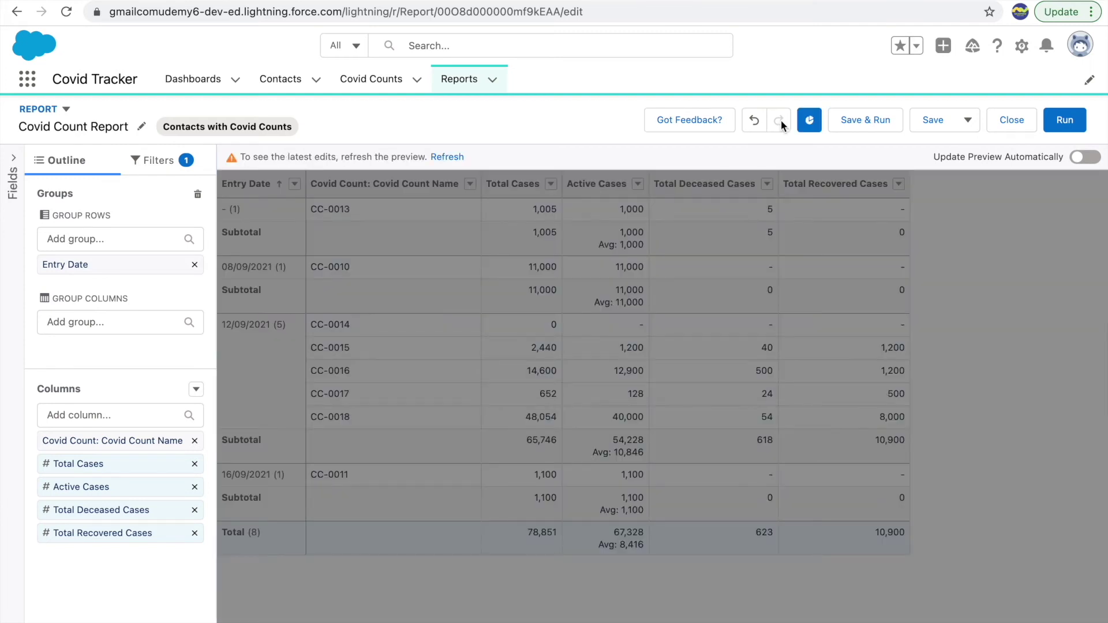
click(447, 157)
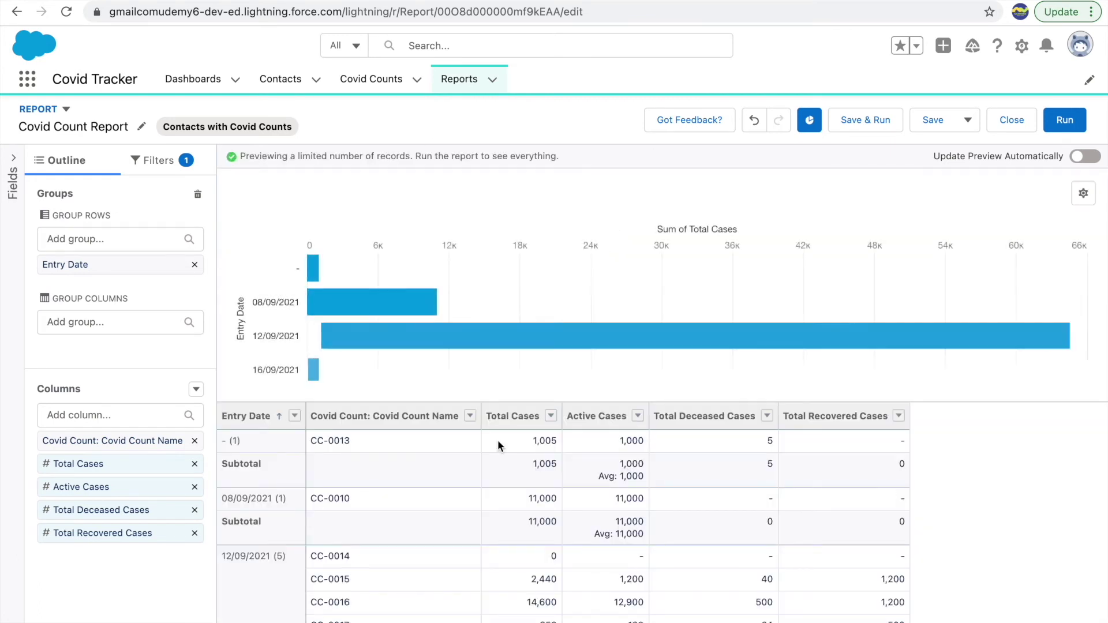
Open the chart settings, try the Donut display type and look through its chart attributes
click(1084, 196)
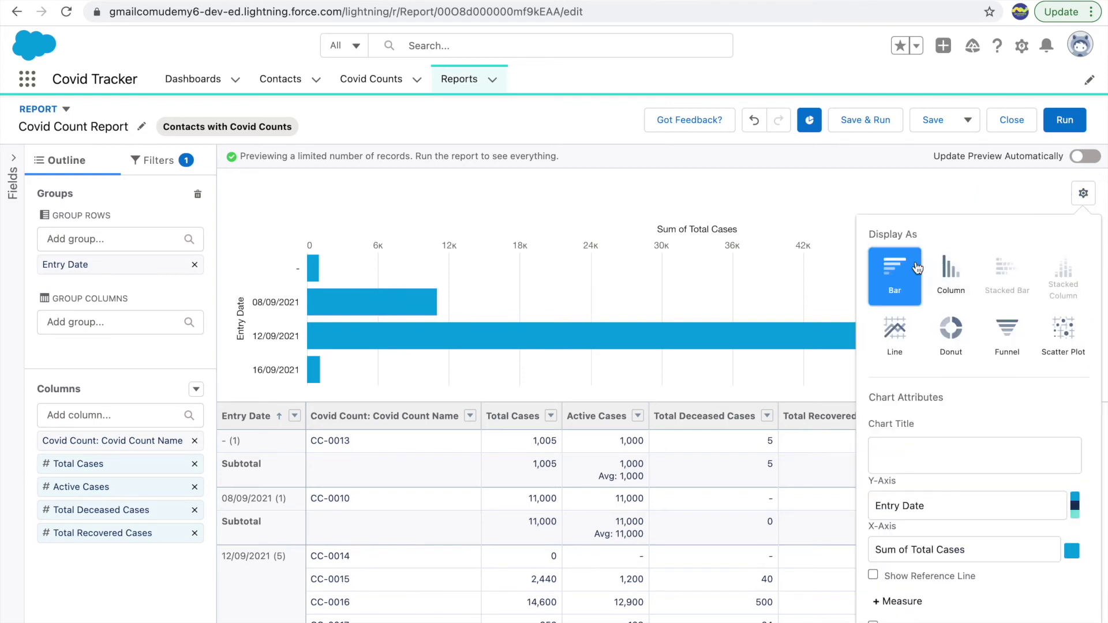
click(951, 338)
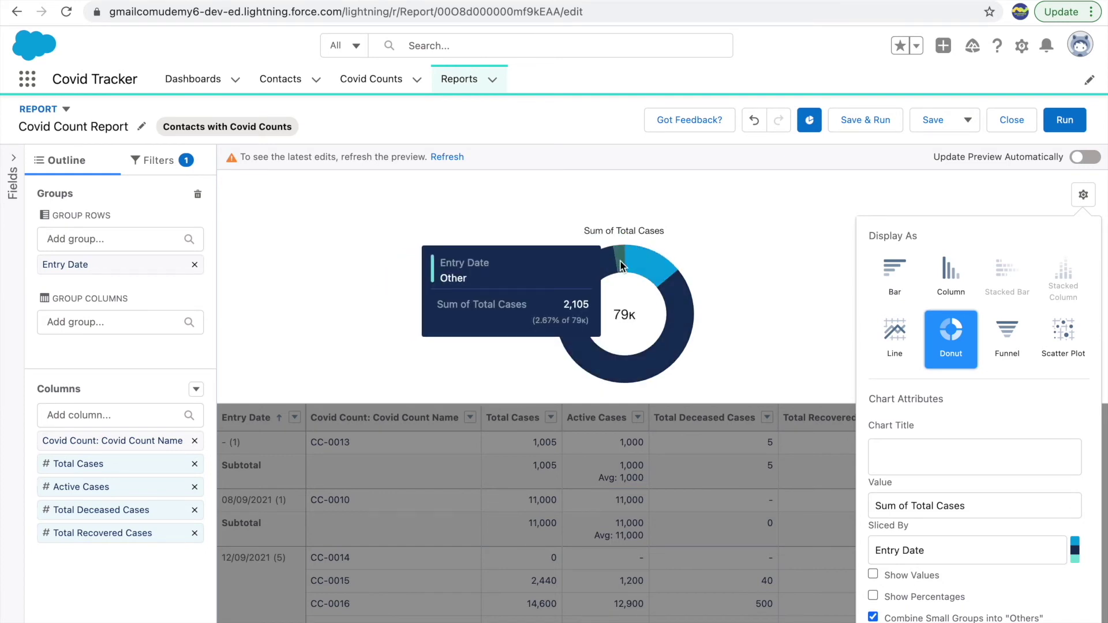
scroll(996, 524, down, 1)
scroll(996, 524, down, 2)
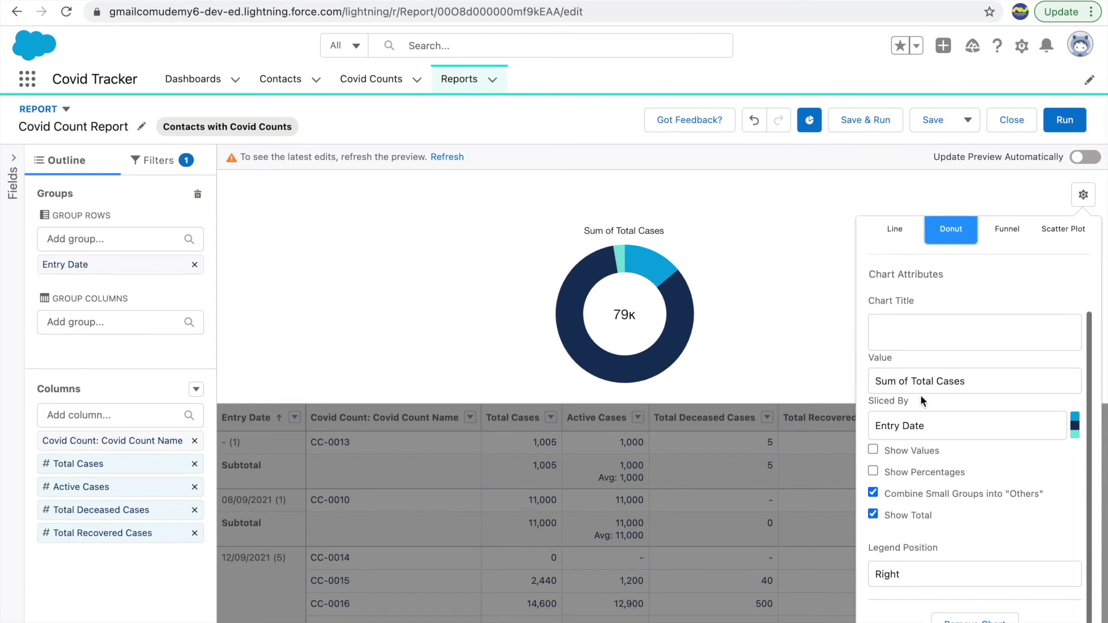
scroll(920, 395, up, 3)
Try displaying the report chart as Line, Bar and Column in turn
click(895, 327)
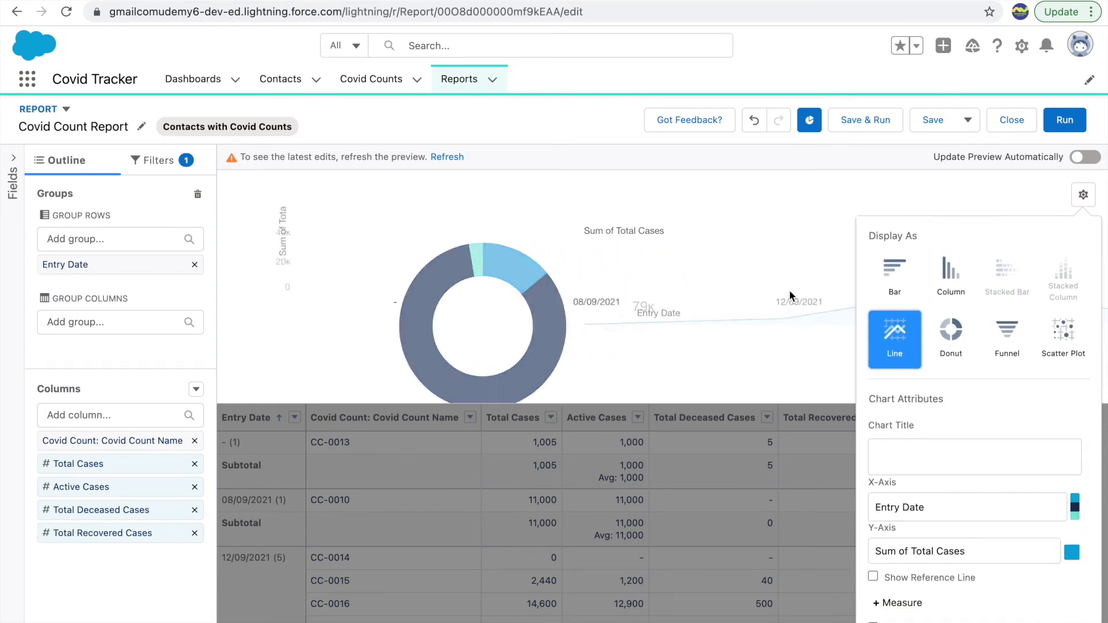
click(878, 295)
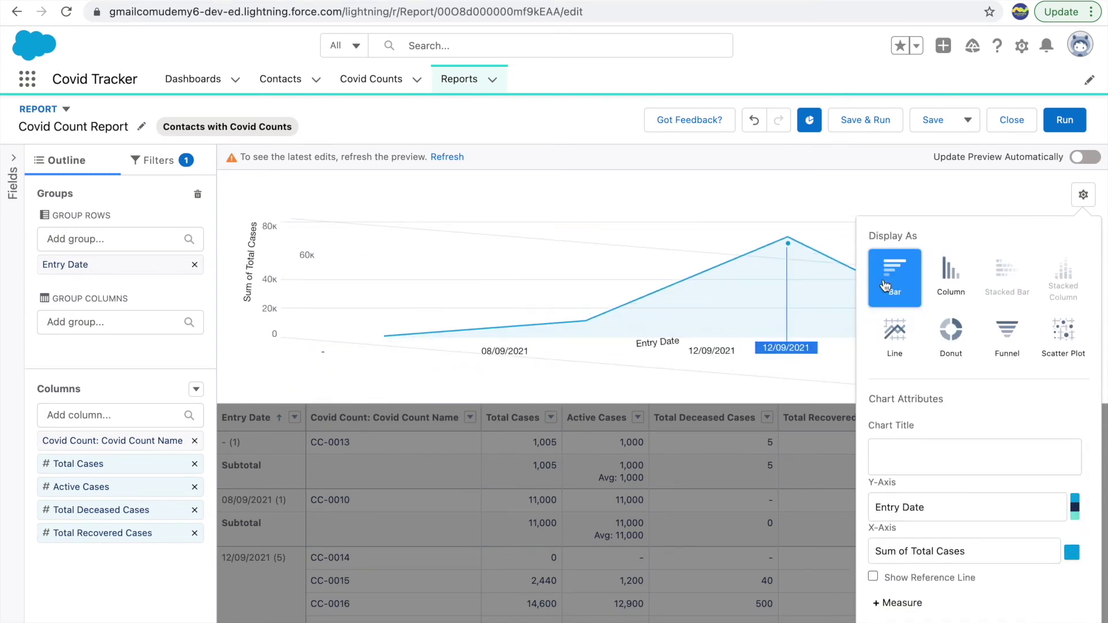
click(937, 282)
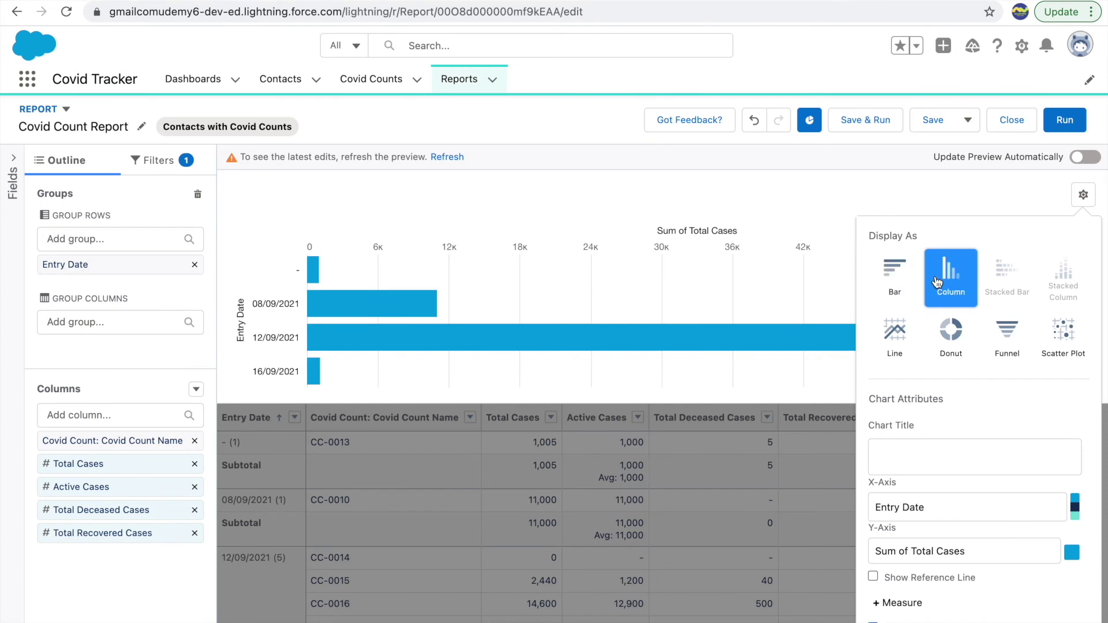
Display the report chart as a Funnel and review its title, value and color attributes
click(1000, 349)
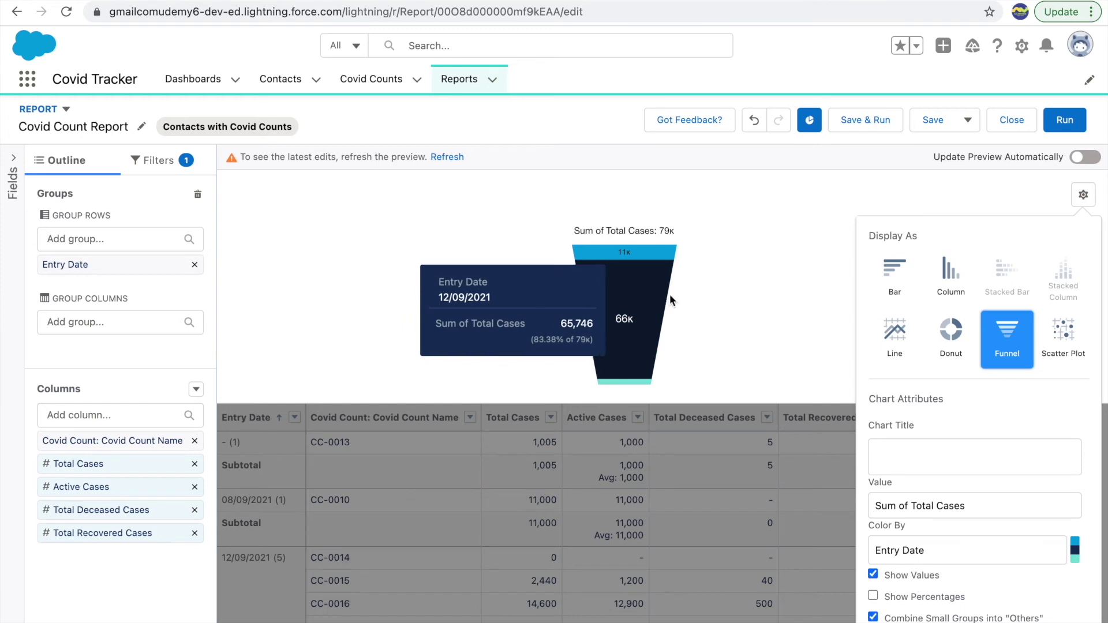
scroll(929, 480, down, 2)
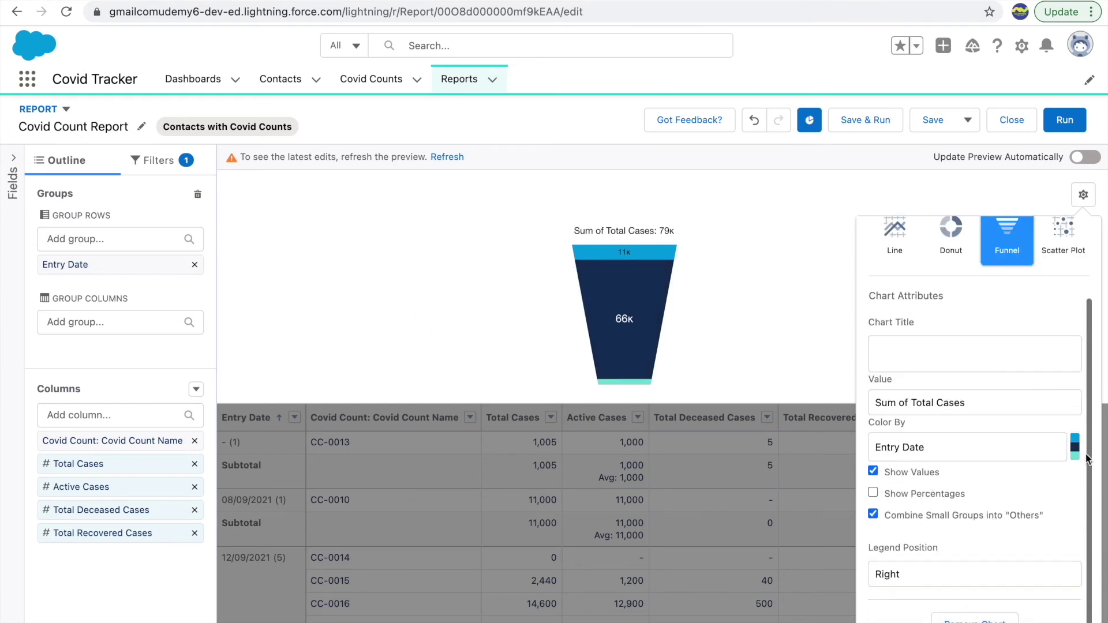
click(1075, 444)
click(1015, 451)
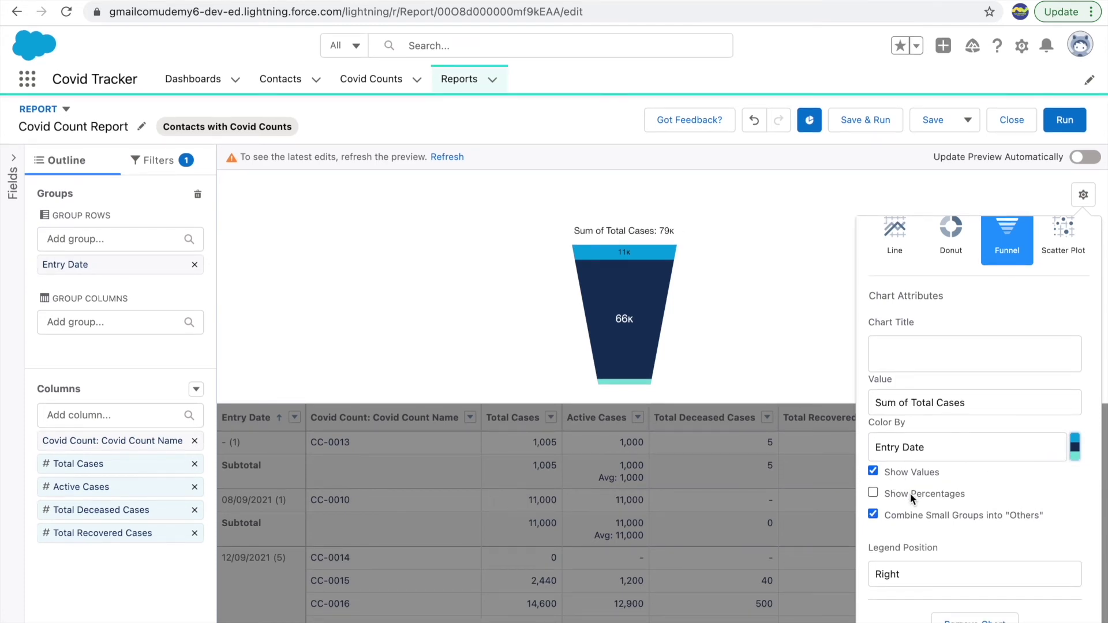
click(925, 408)
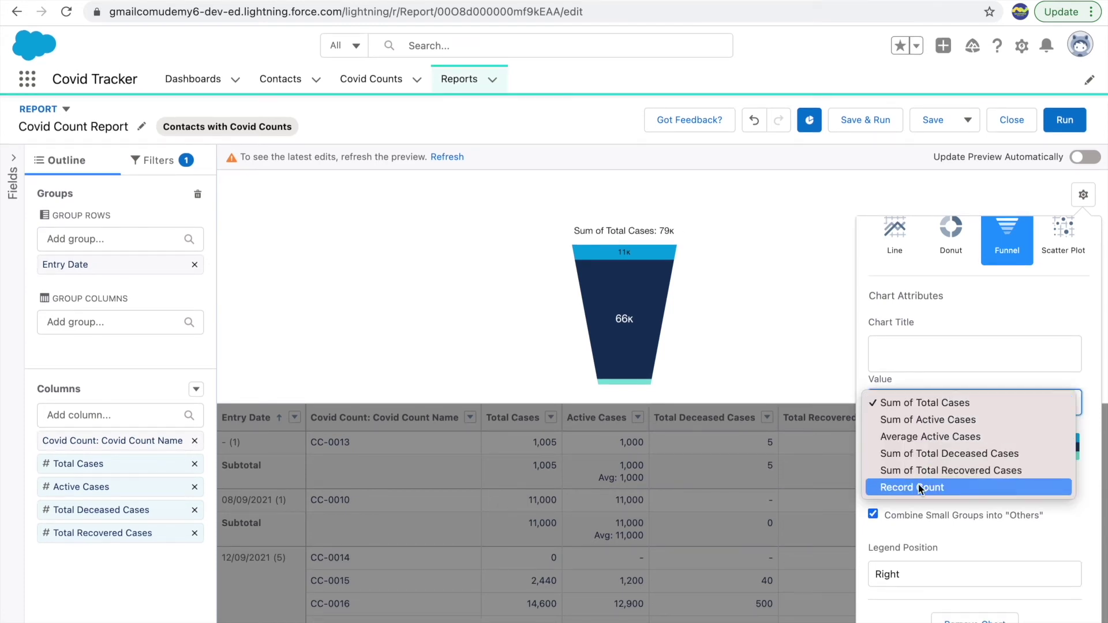
click(907, 354)
scroll(902, 359, up, 2)
scroll(941, 436, down, 2)
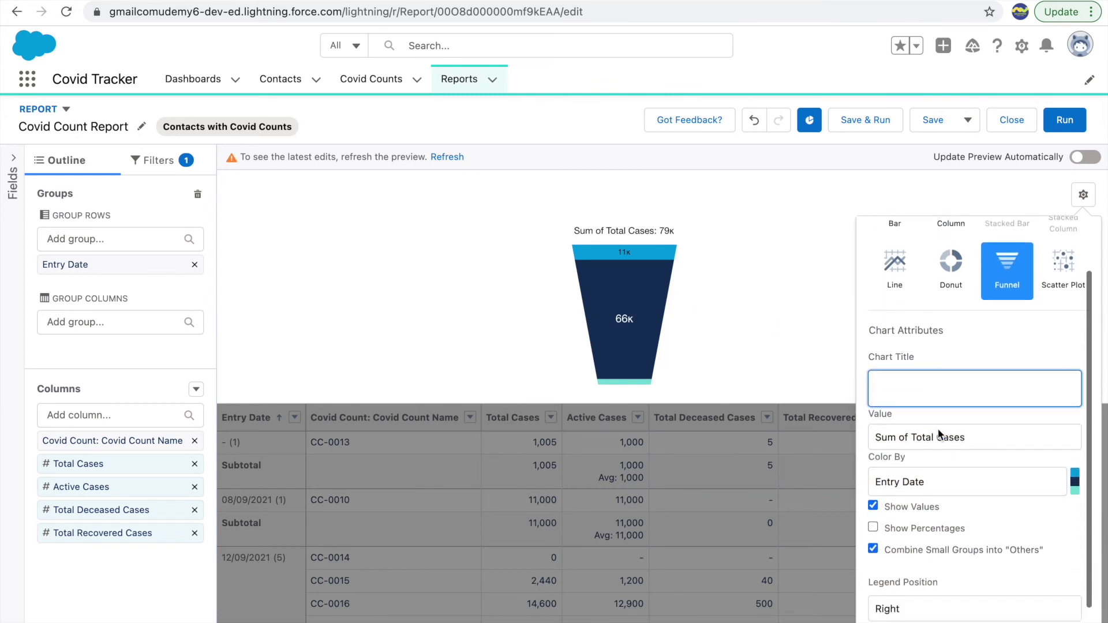
Remove the chart from the Covid Count Report, refresh the preview and save the report
click(959, 619)
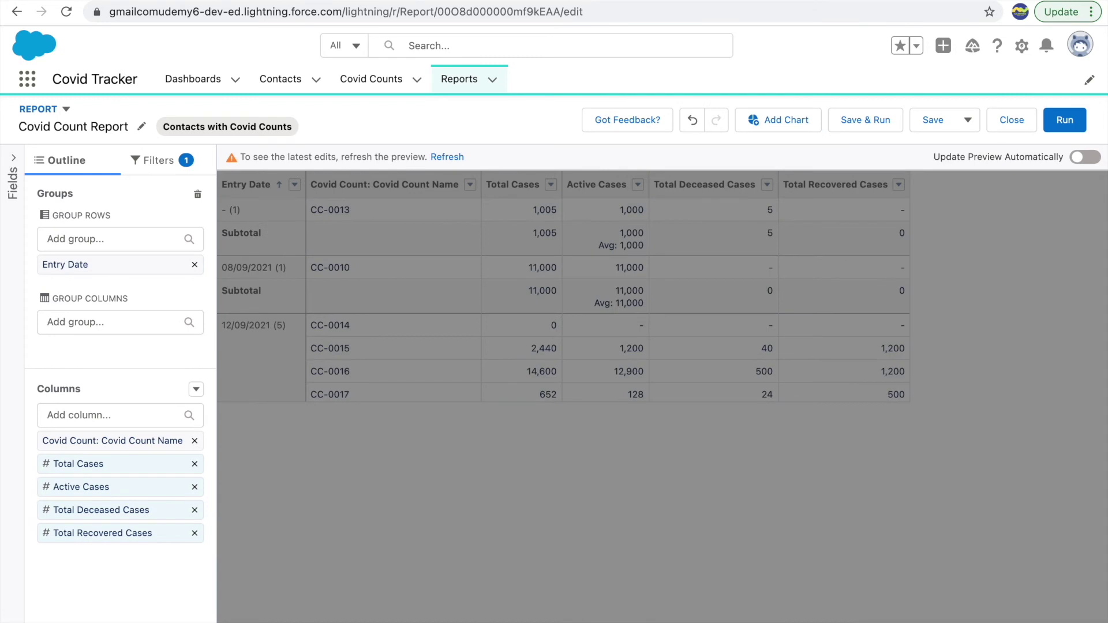
click(444, 157)
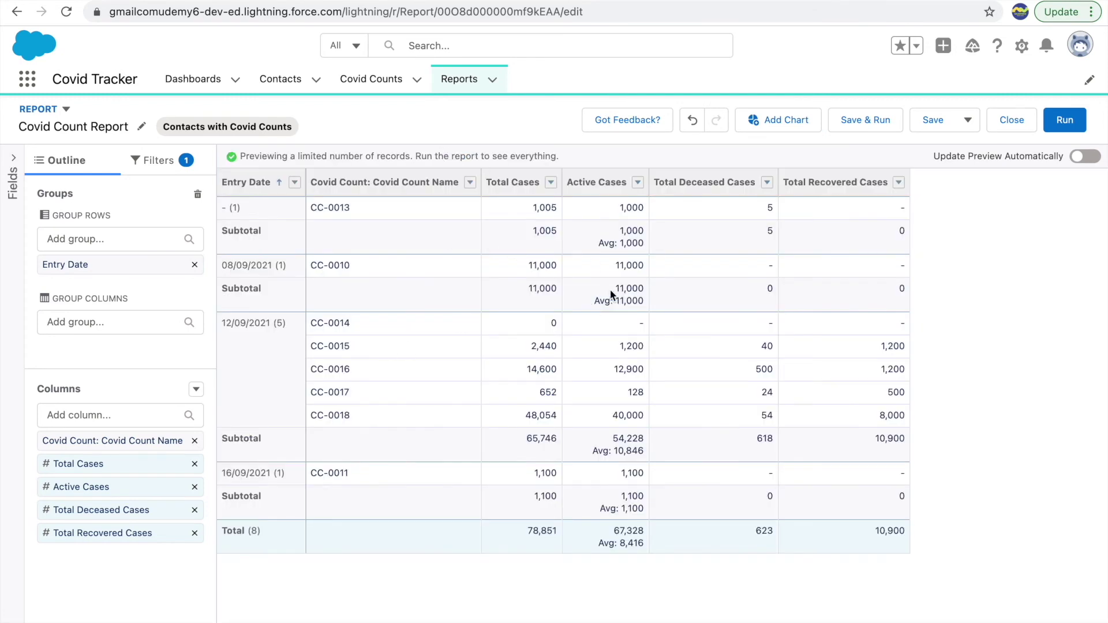
click(931, 121)
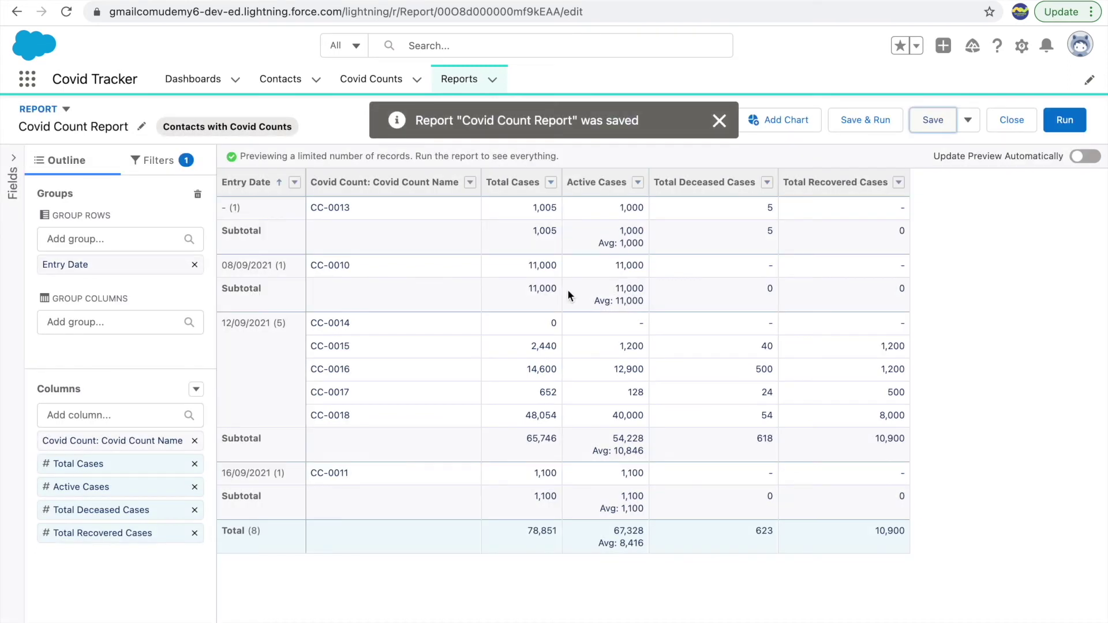
click(720, 121)
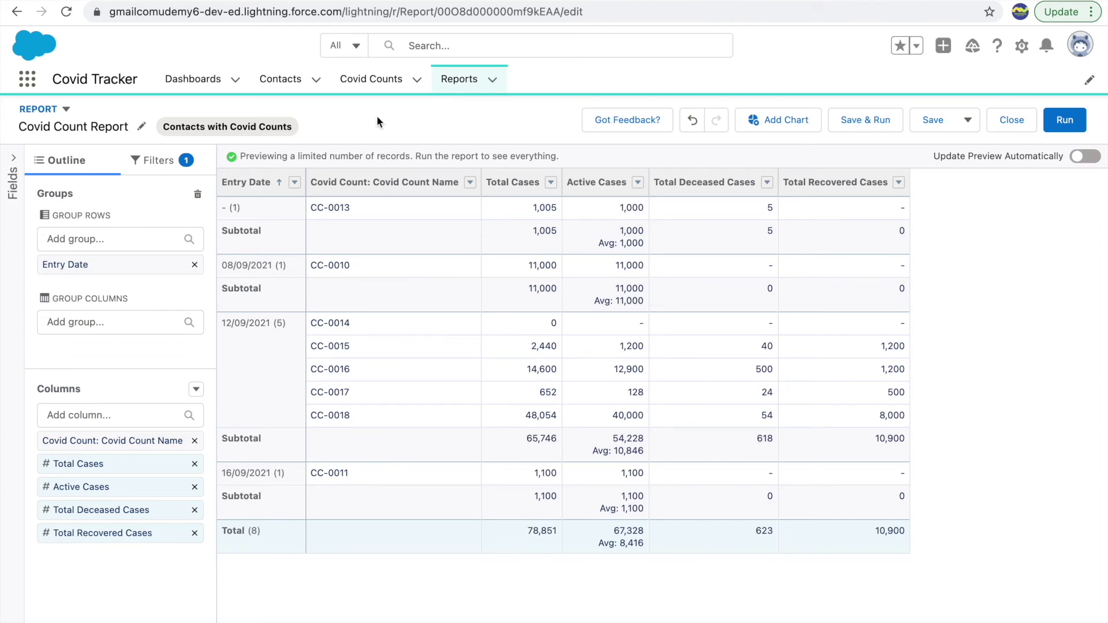
Go to Dashboards, saving and closing the open report on the way
click(201, 90)
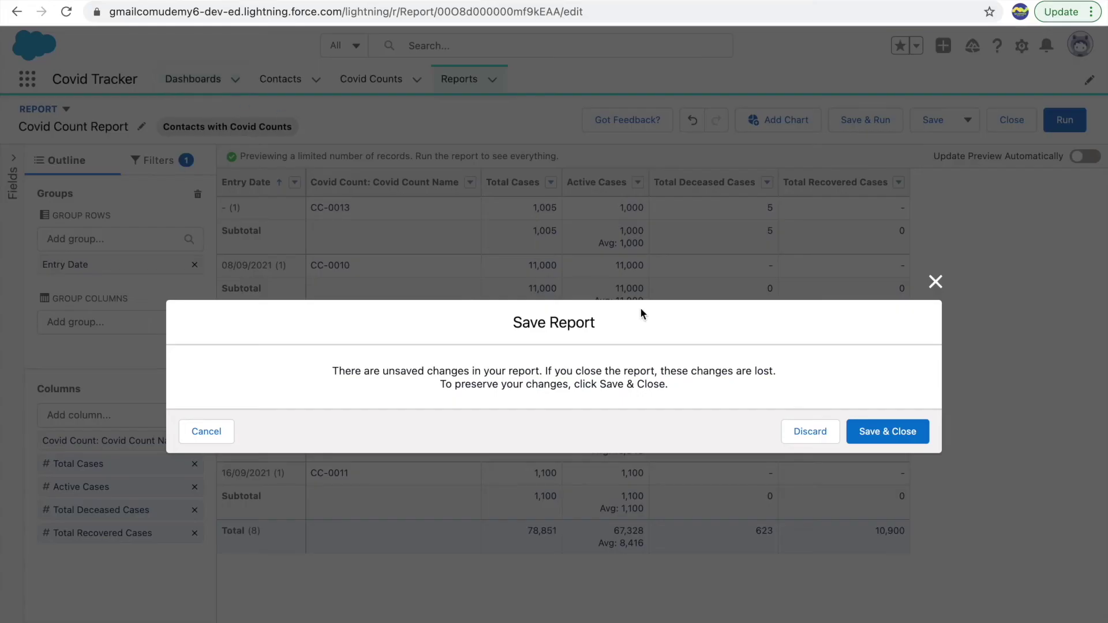
click(893, 433)
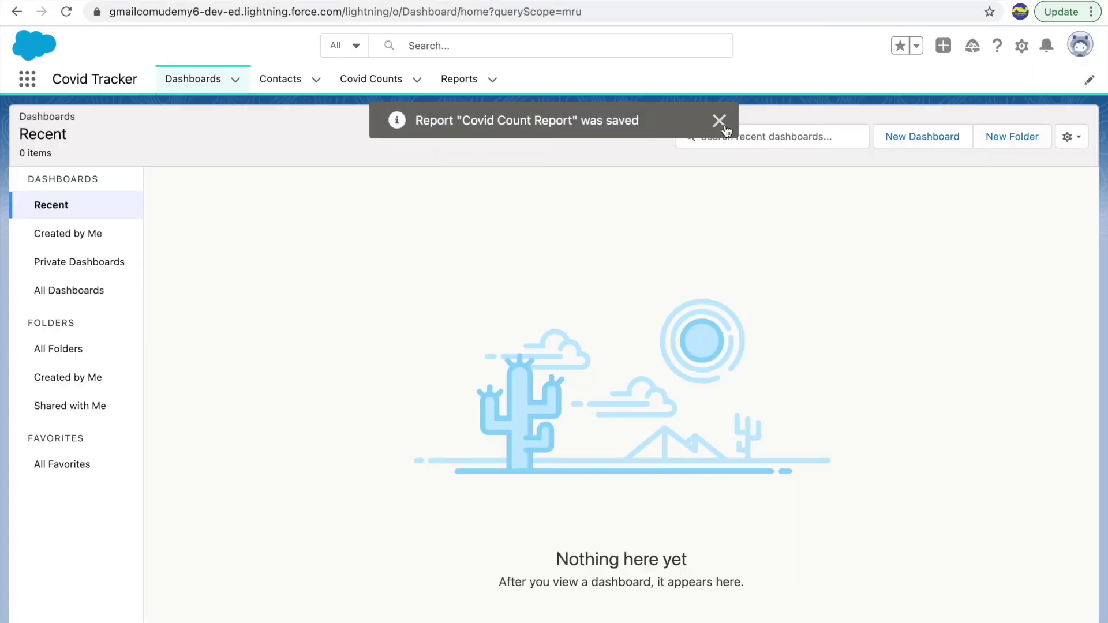
click(719, 121)
Start a new dashboard named My COVID Dashboard, leaving its description blank
click(922, 139)
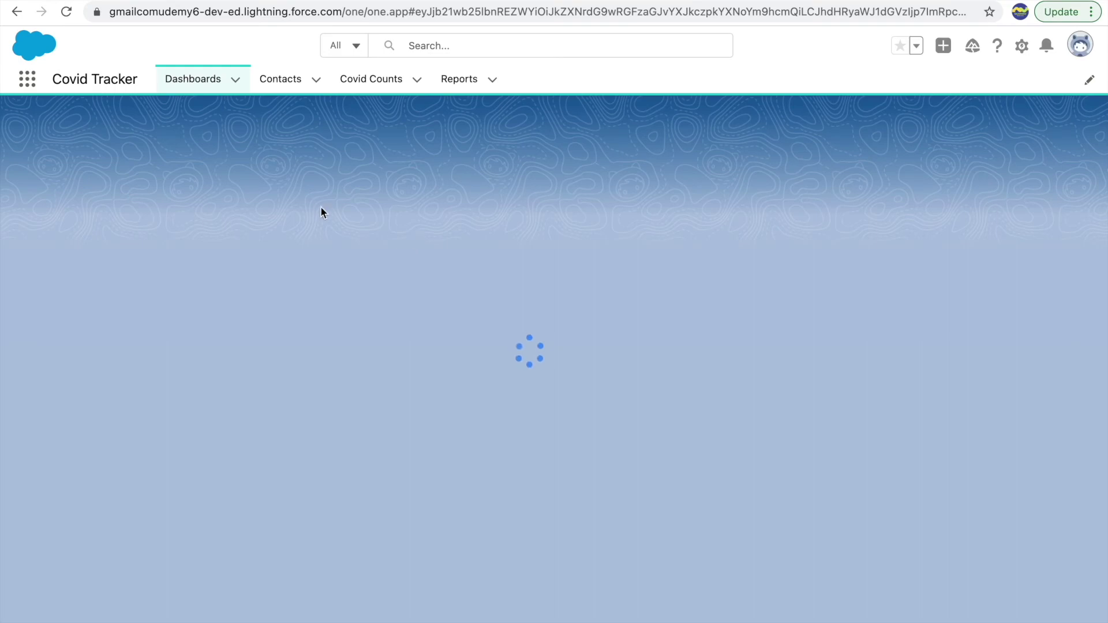
text(My COVID Dashboard)
key(Tab)
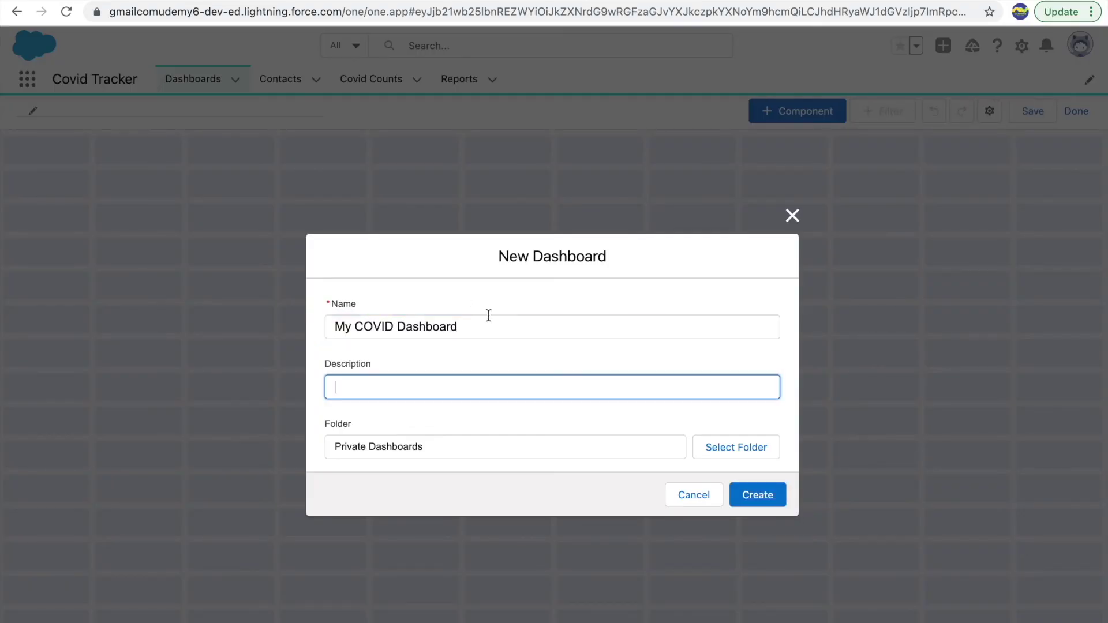
key(Tab)
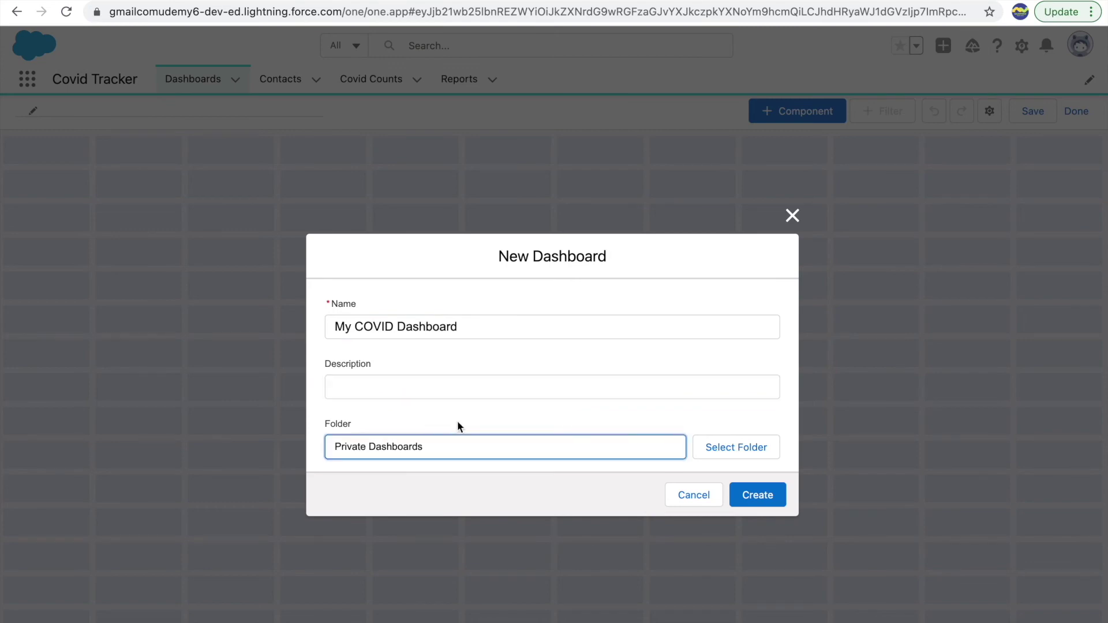
Create a folder named COVID Folder with unique name COVIDFolder, select it for the dashboard and create the dashboard
click(742, 447)
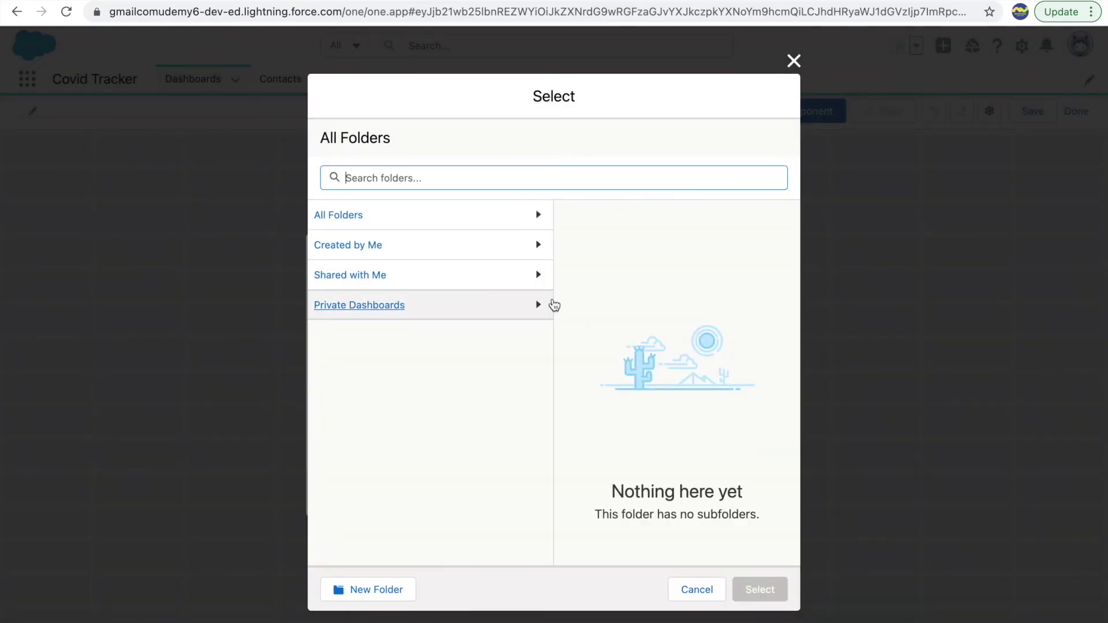
click(356, 596)
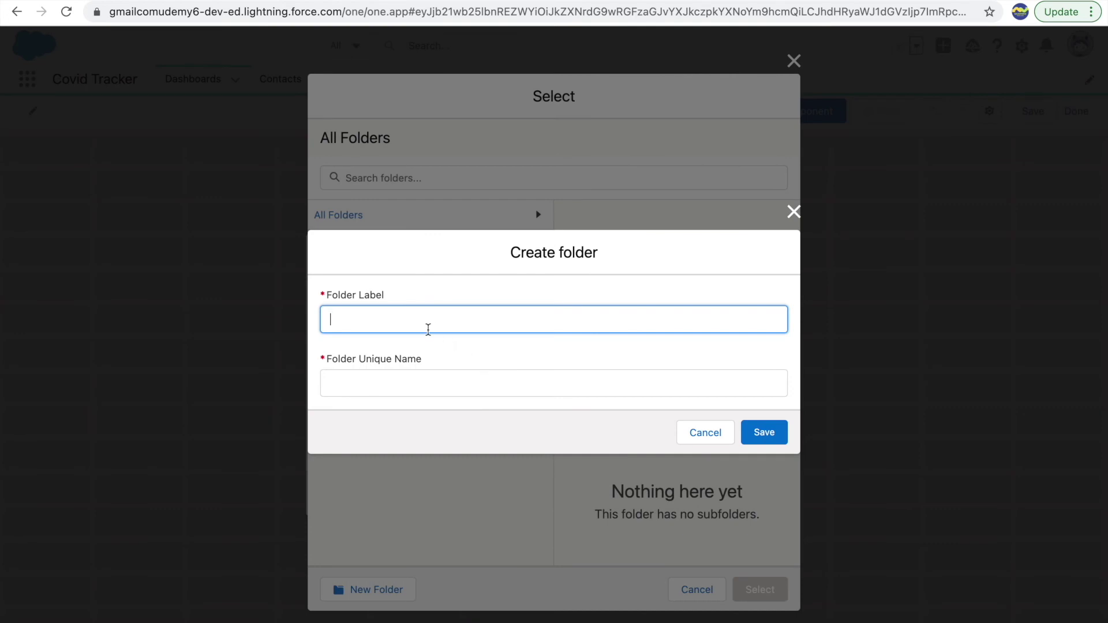
text(COVID Folder)
key(Tab)
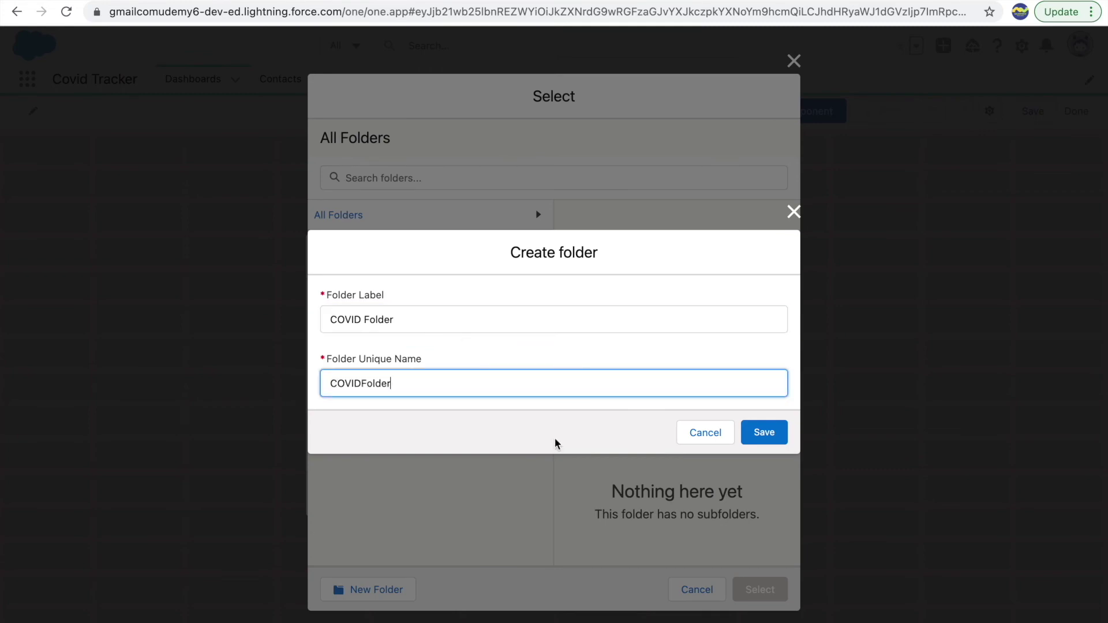
click(772, 433)
click(367, 214)
click(744, 589)
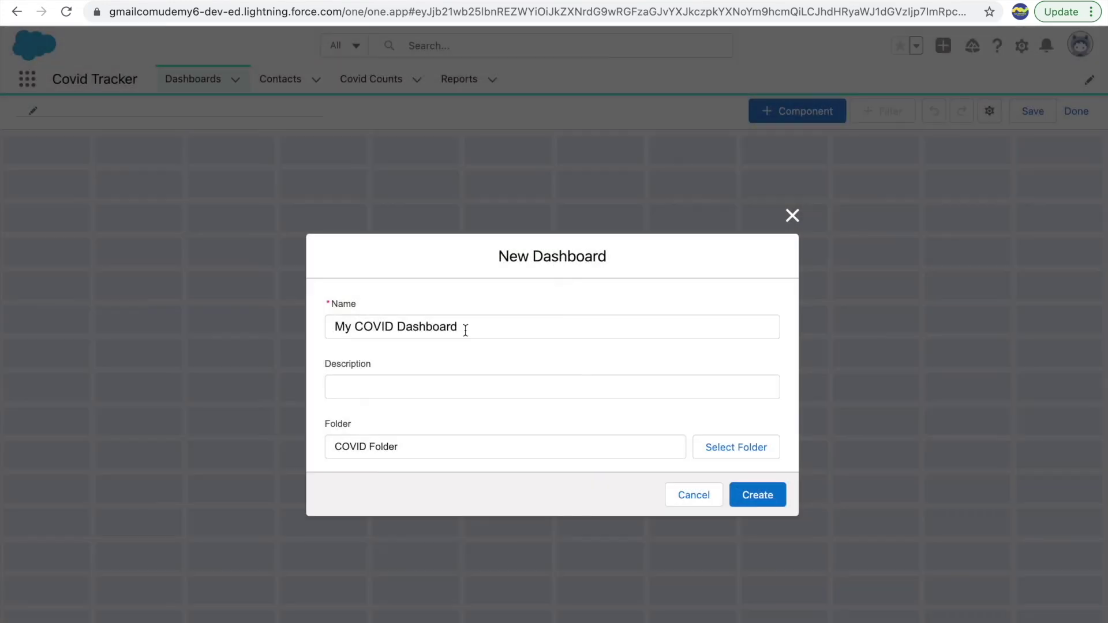
click(757, 495)
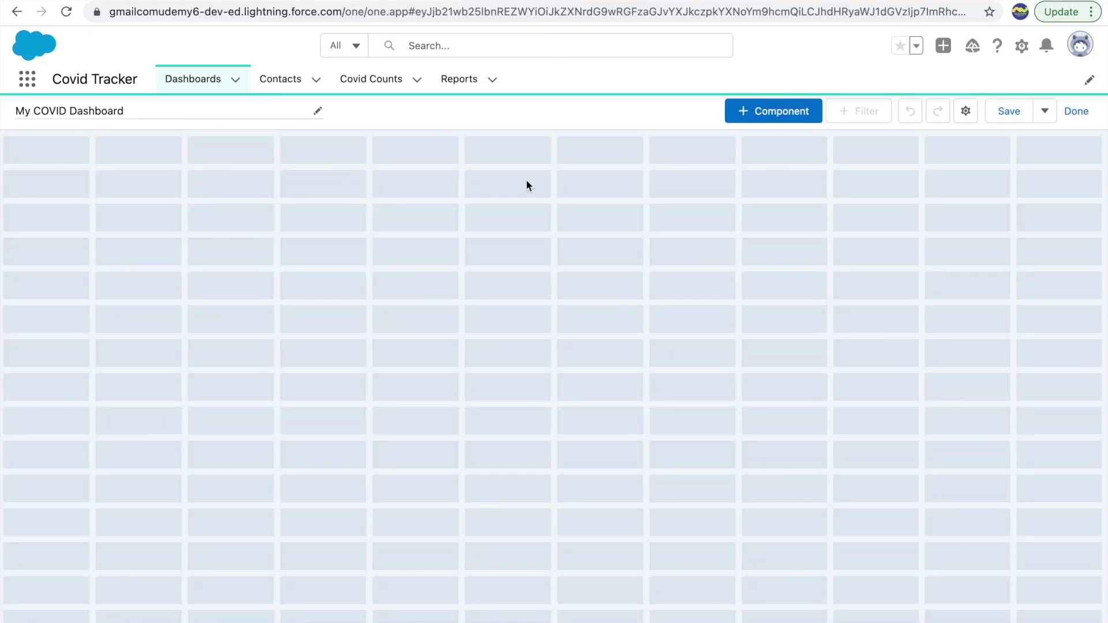
Start adding a dashboard component based on the Covid Count Report
click(767, 113)
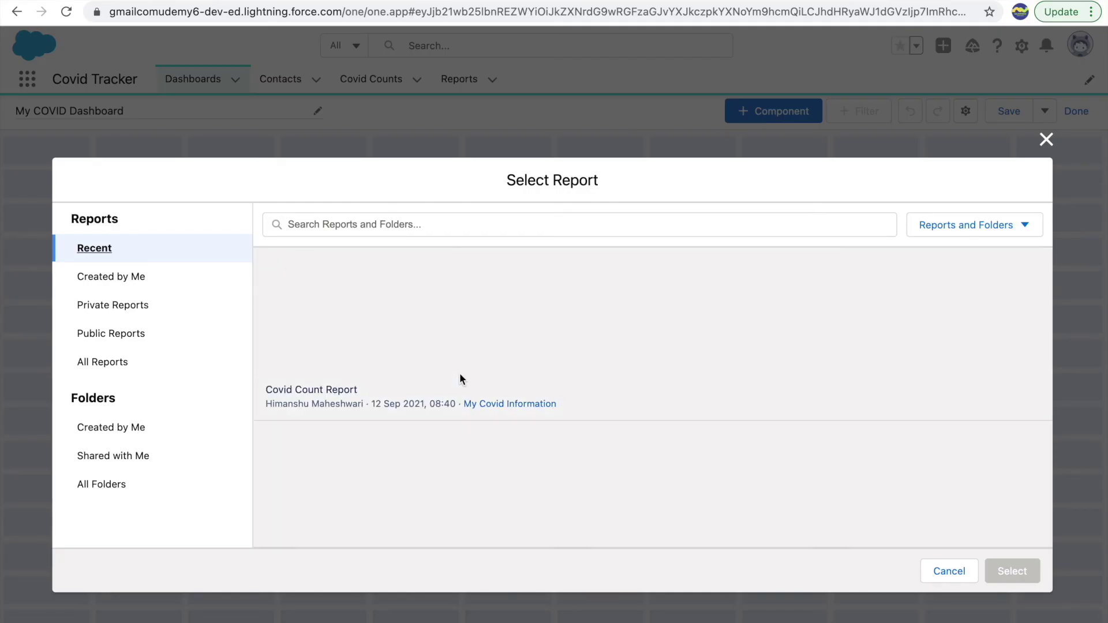
click(364, 398)
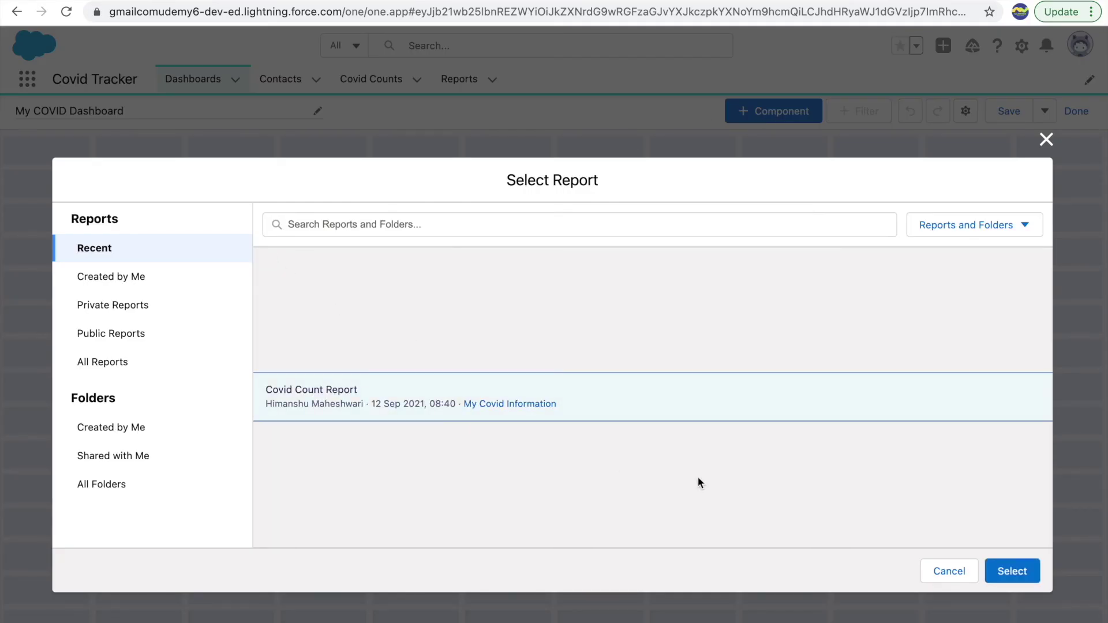
click(1014, 571)
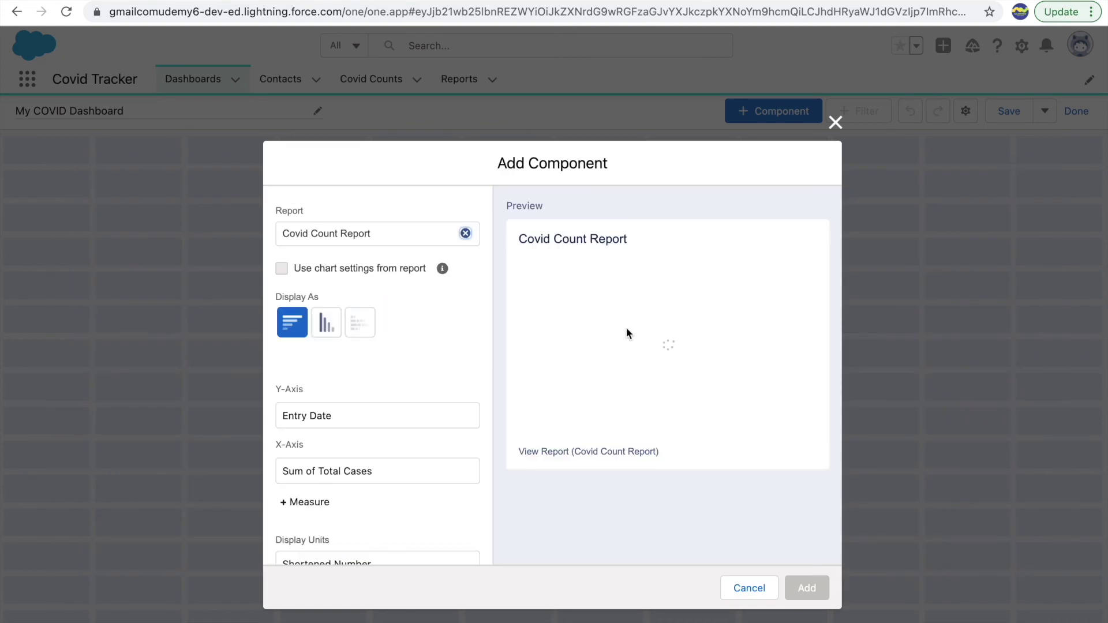
Look over the component settings, try the Funnel display and set the component to a Donut chart
scroll(374, 390, down, 10)
scroll(374, 390, up, 9)
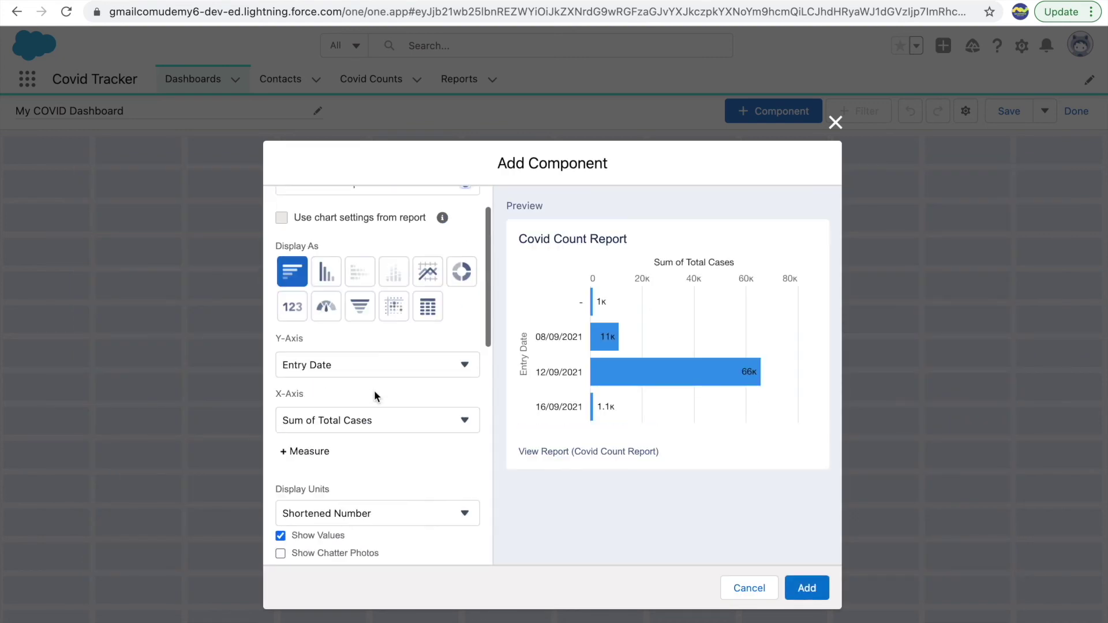
scroll(373, 390, up, 2)
click(386, 236)
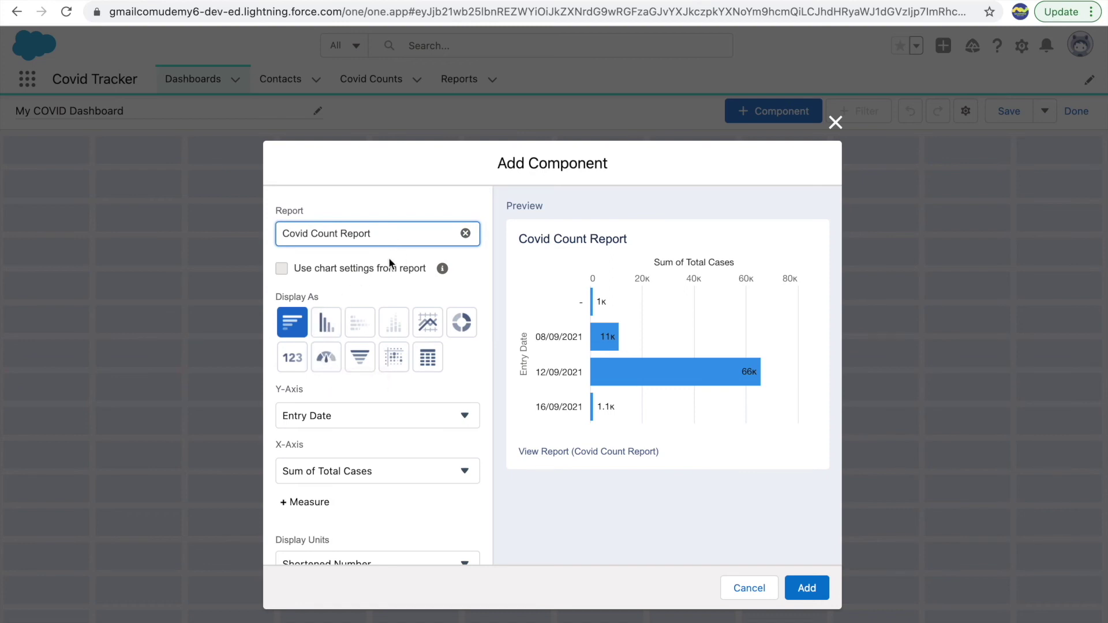
click(360, 359)
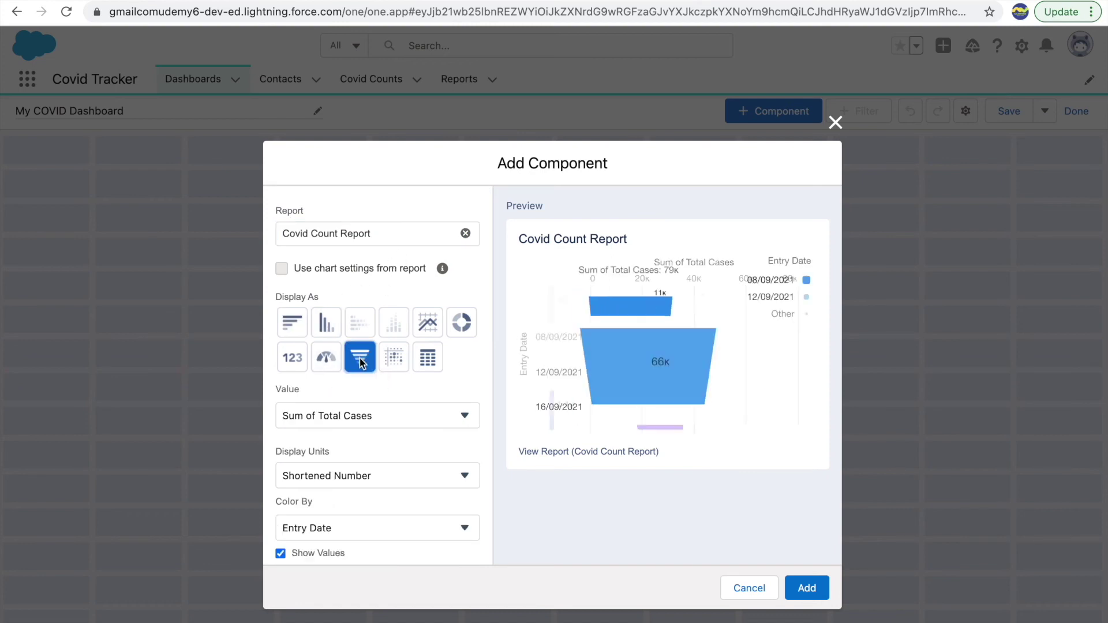
click(453, 322)
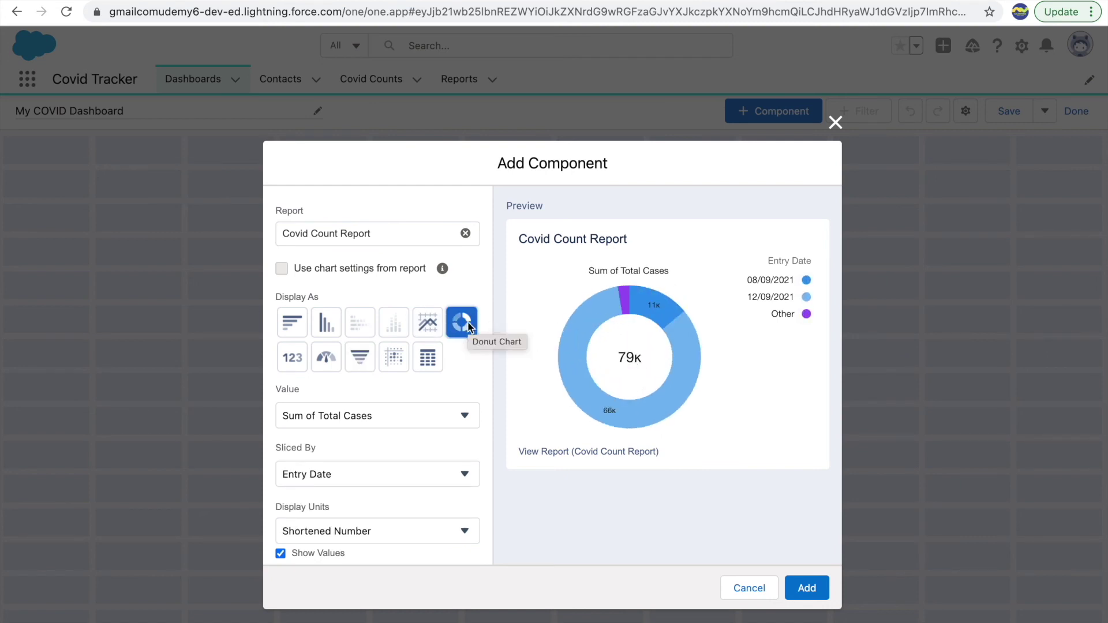
Check the donut chart's Value and Sliced By options, keeping Sum of Total Cases and Entry Date
click(351, 415)
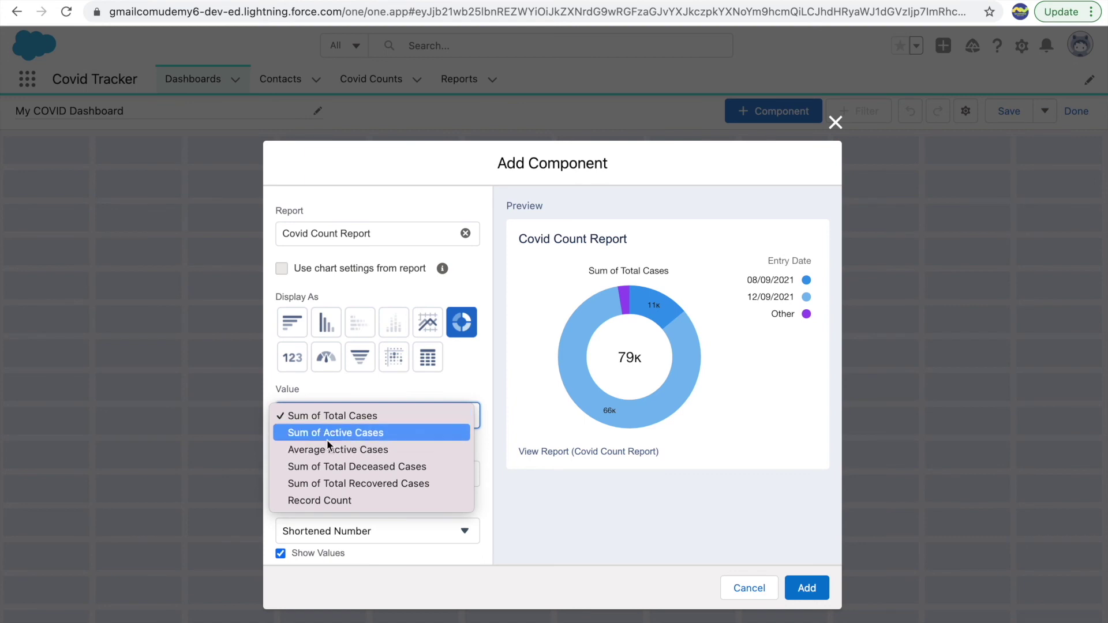
click(349, 415)
scroll(422, 418, down, 2)
scroll(407, 430, down, 2)
click(339, 299)
click(491, 303)
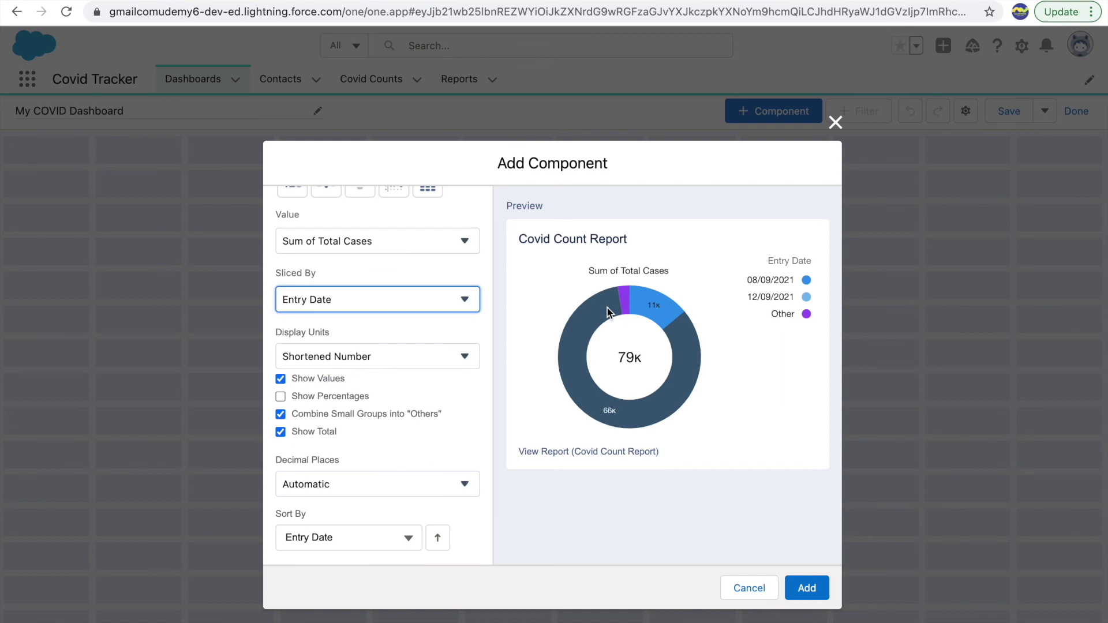
mouse_move(687, 358)
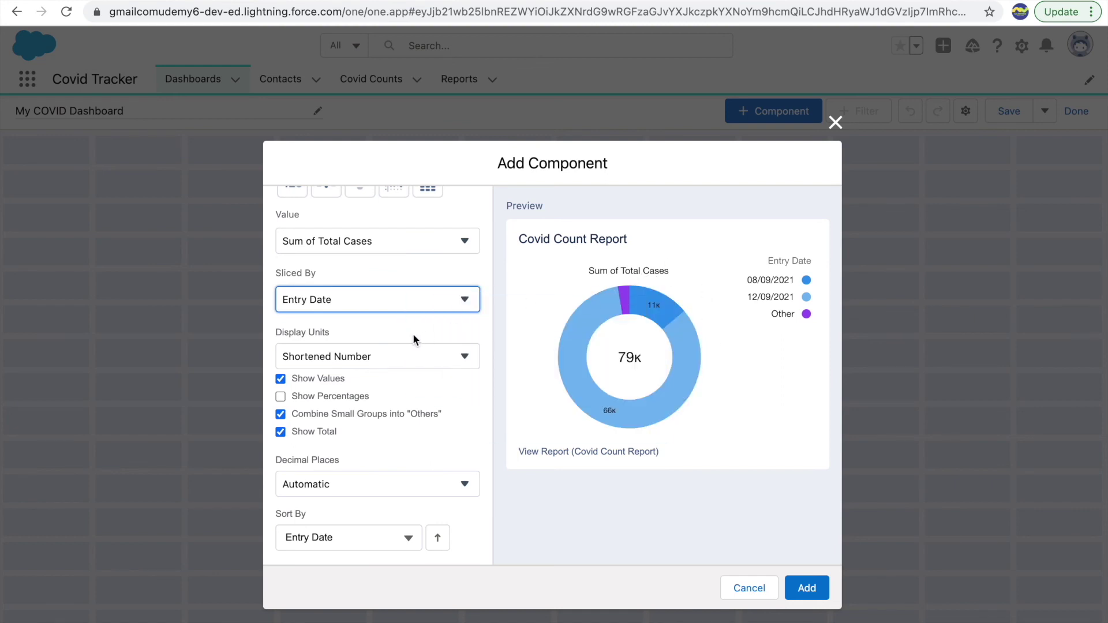
Set the donut chart's display units to Full Number and turn on Show Percentages
click(333, 354)
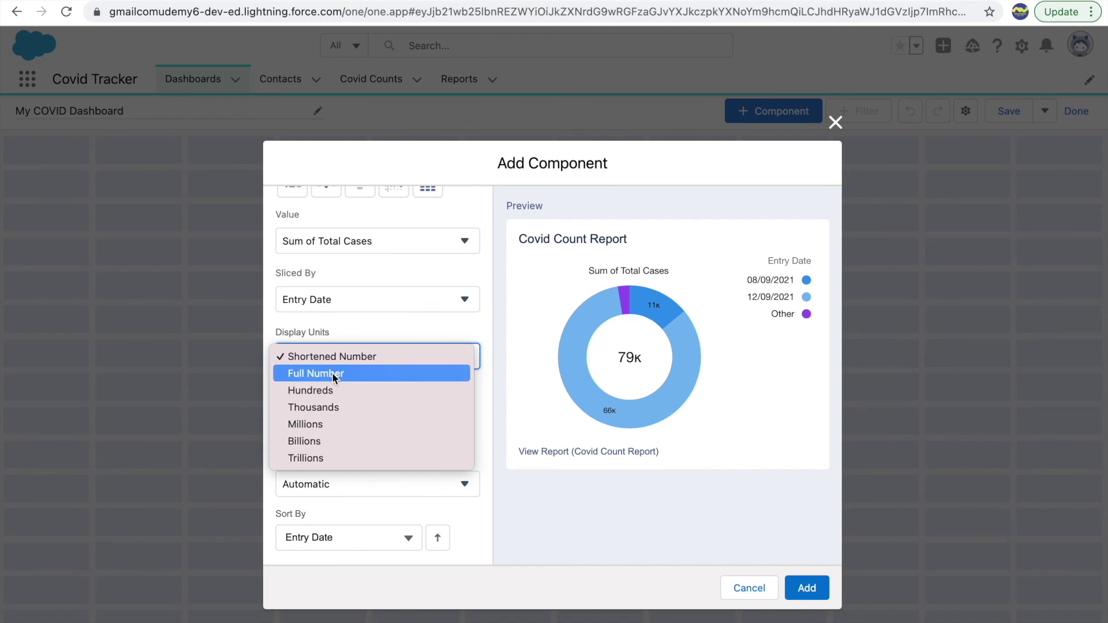
click(332, 375)
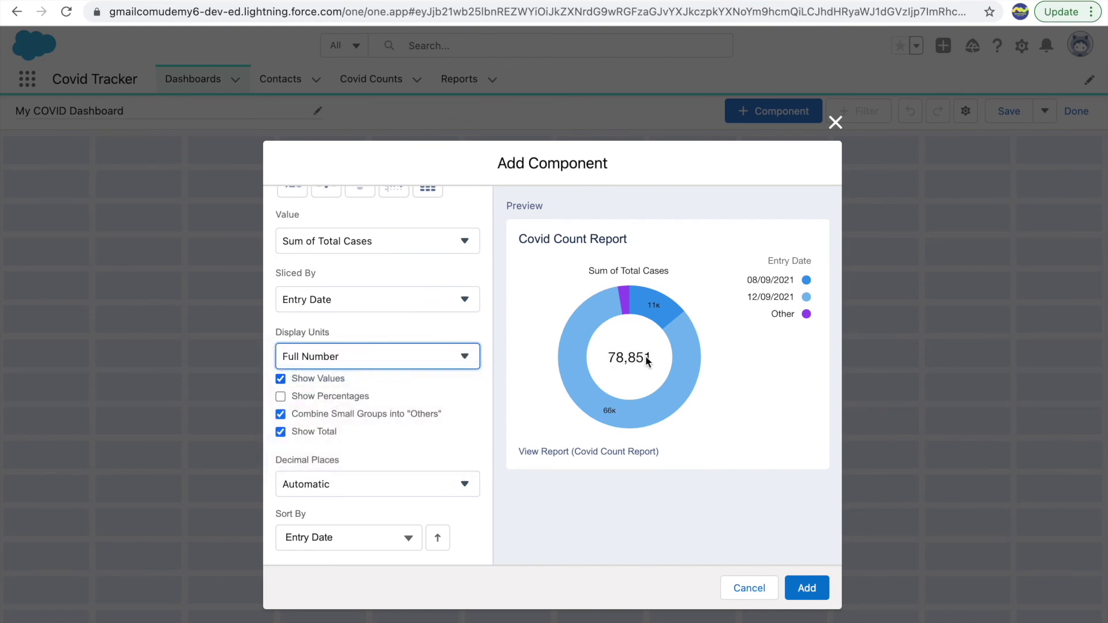
mouse_move(609, 408)
click(280, 396)
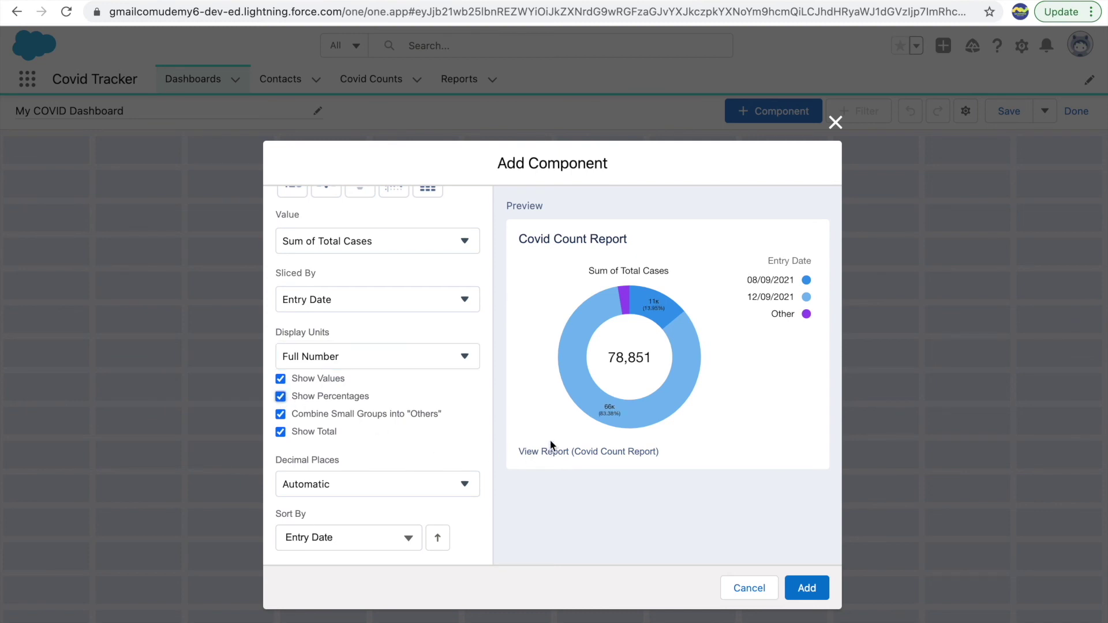
mouse_move(614, 420)
Sort the donut chart by Sum of Total Cases and keep its maximum values displayed at 6
scroll(358, 404, down, 5)
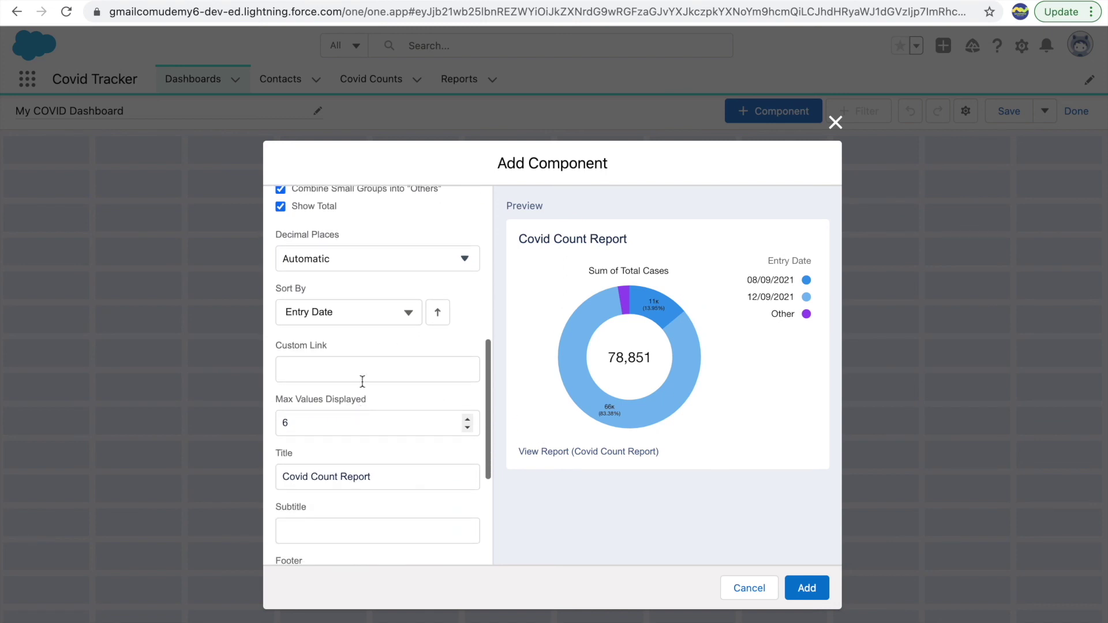
click(349, 313)
click(335, 369)
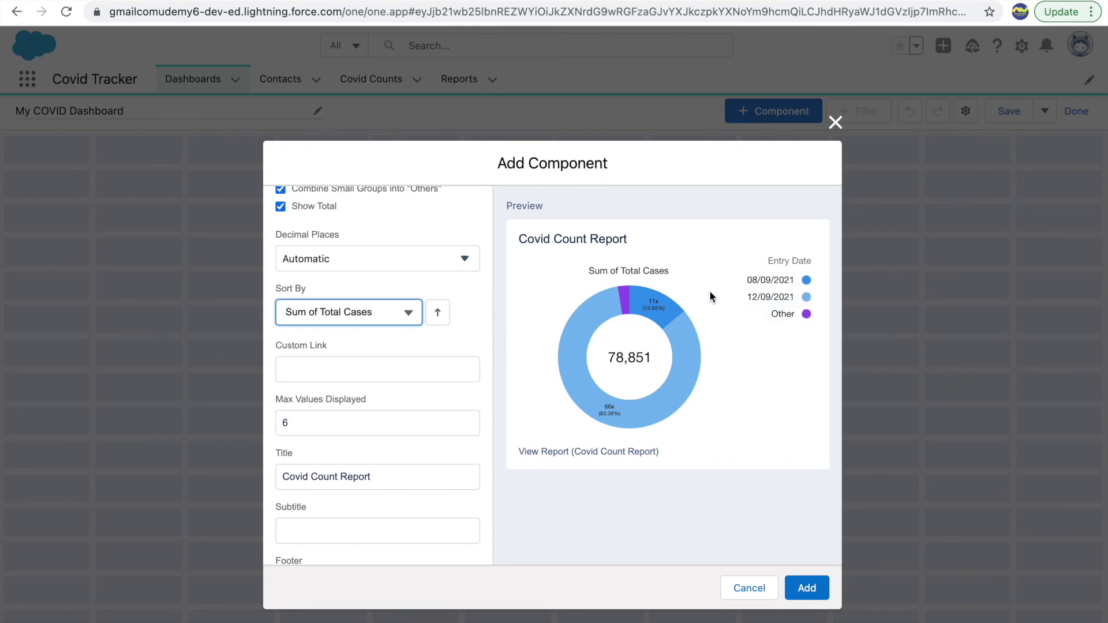
click(317, 426)
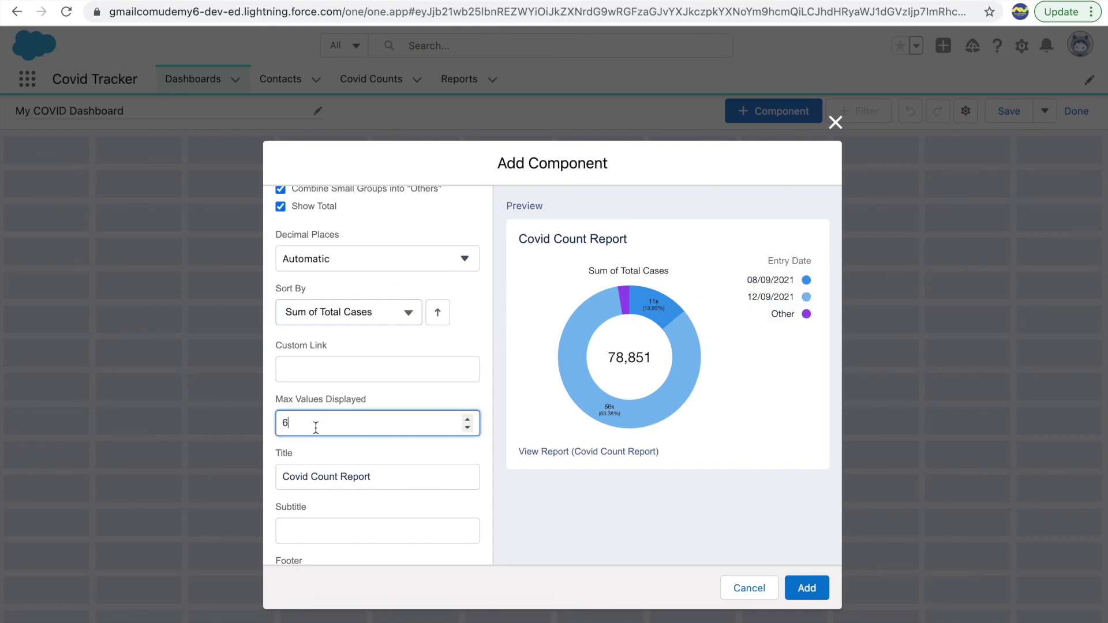
Set the component's title to "Total Cases" and its subtitle to "based on Entry Date"
scroll(378, 462, down, 2)
scroll(378, 458, down, 1)
click(388, 382)
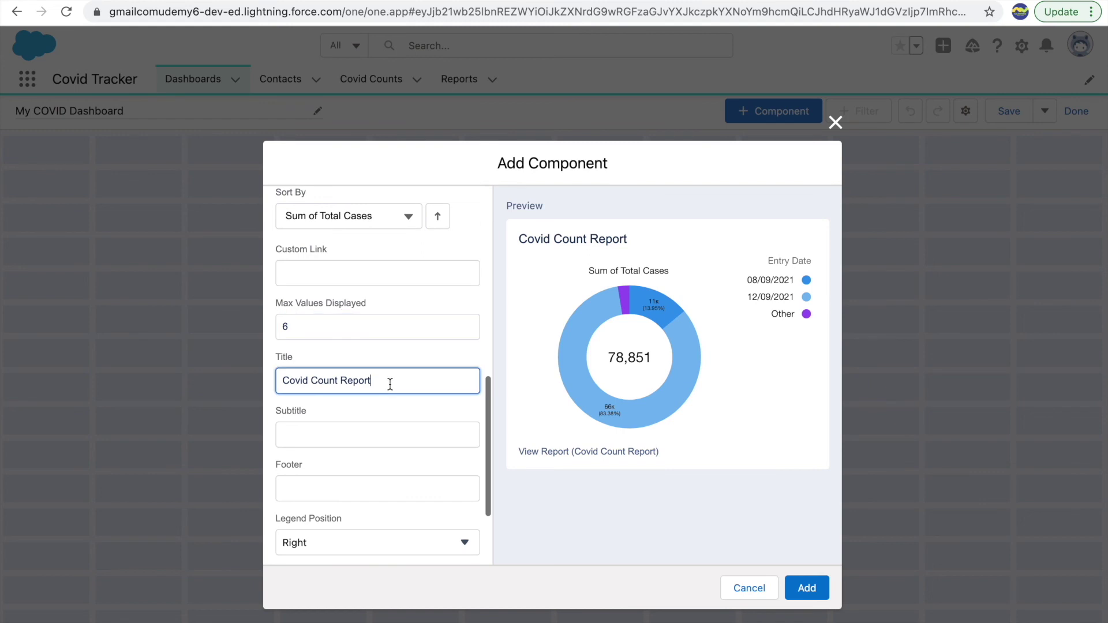
key(ctrl+a)
text(Total Cases)
key(Tab)
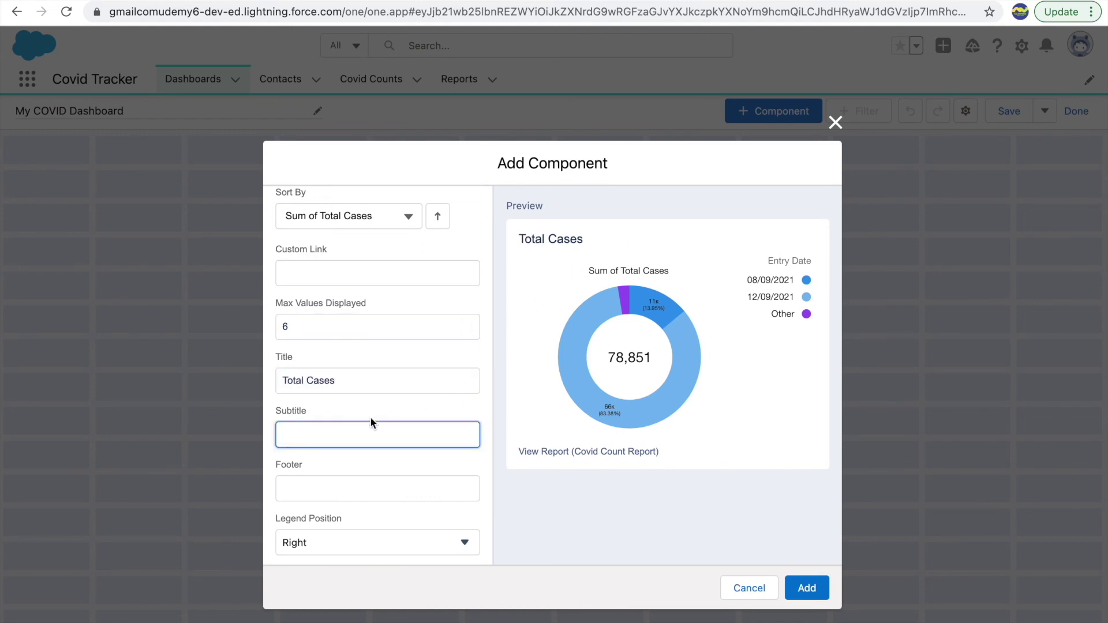
text(based on Entry Data)
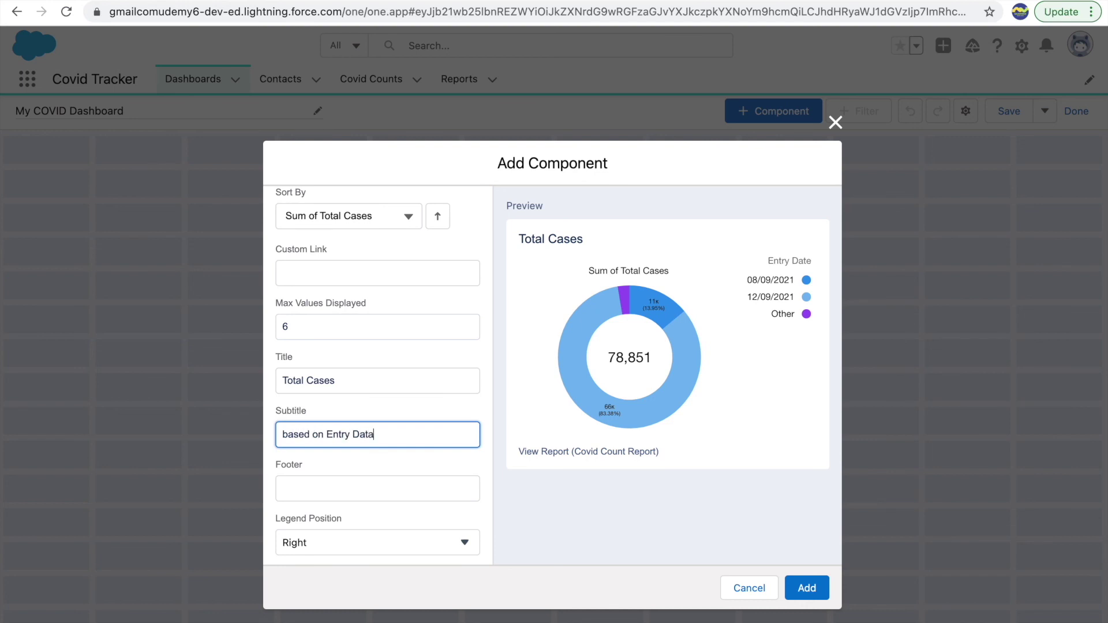
click(635, 493)
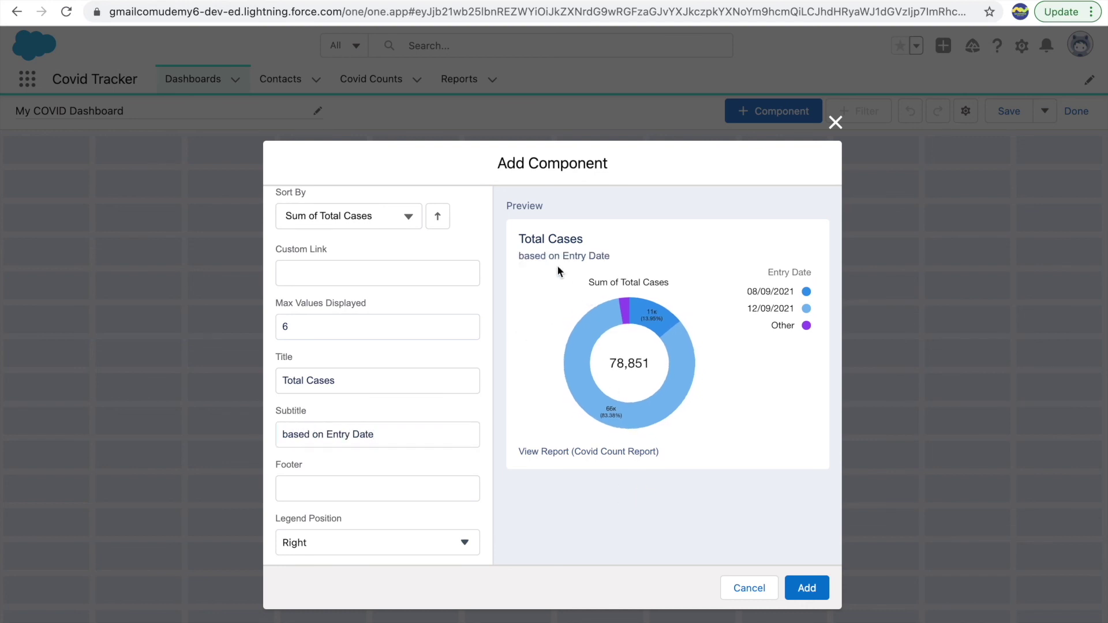
Set the component's footer to "Thank you"
scroll(389, 456, down, 2)
click(327, 394)
text(T)
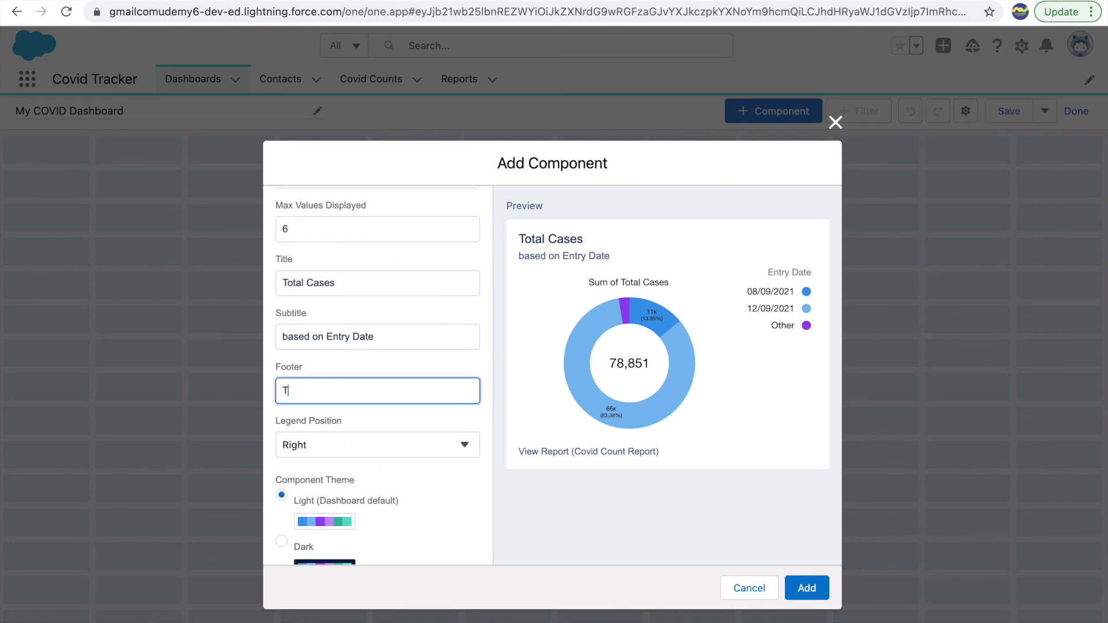
text(hank you)
click(580, 498)
Preview the donut chart's legend in the Bottom position and return it to Right
click(337, 448)
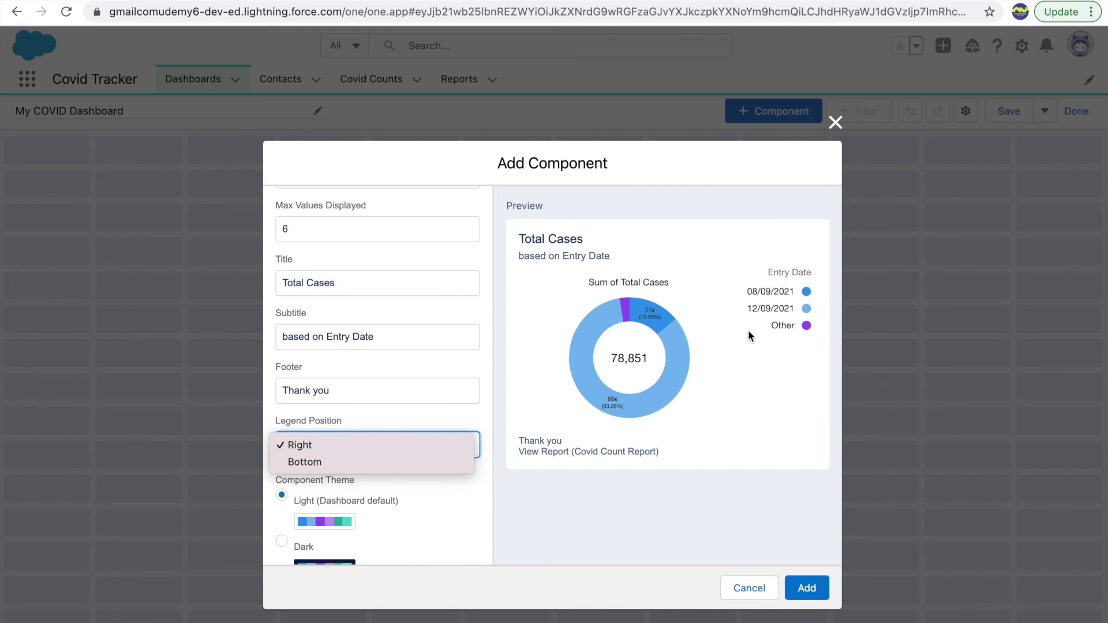
click(345, 460)
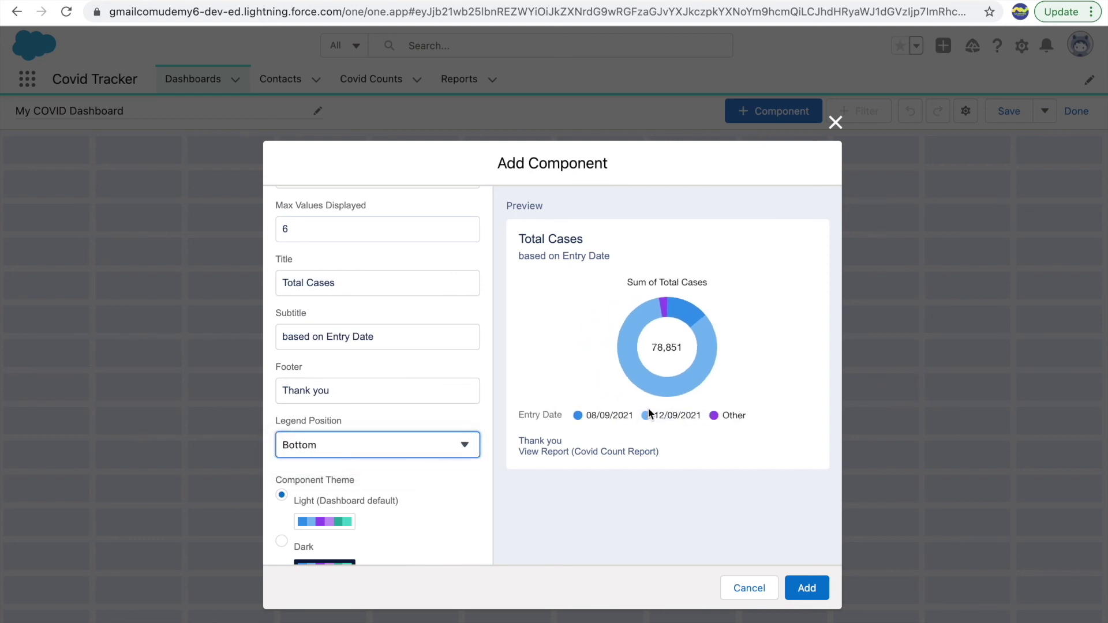
click(358, 441)
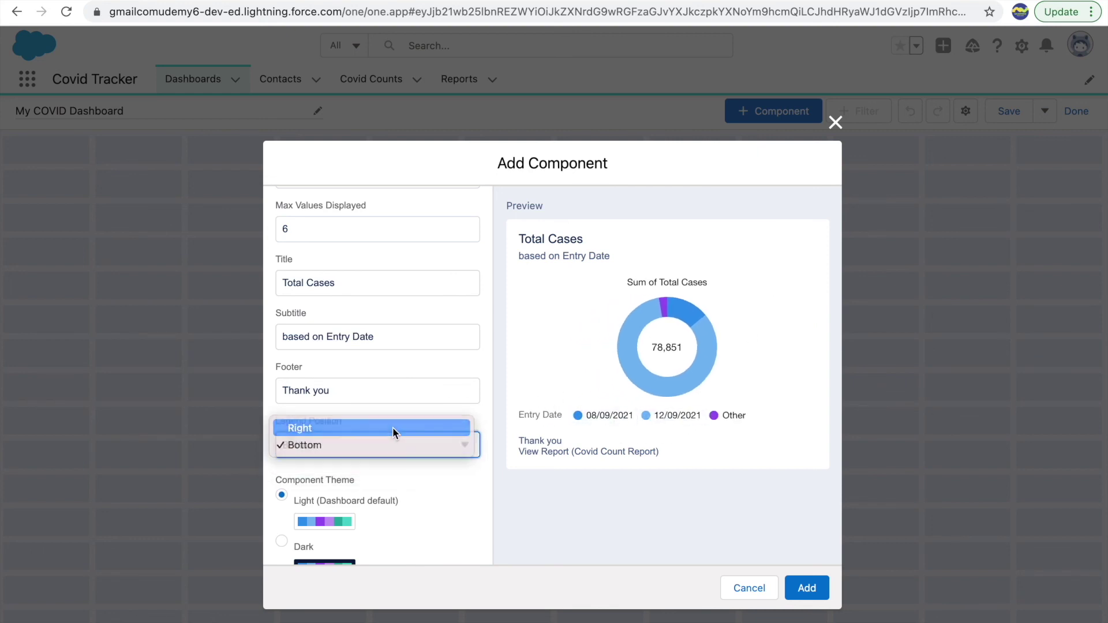
click(392, 427)
Apply the Dark component theme and add the Total Cases donut component to the dashboard
scroll(306, 507, down, 1)
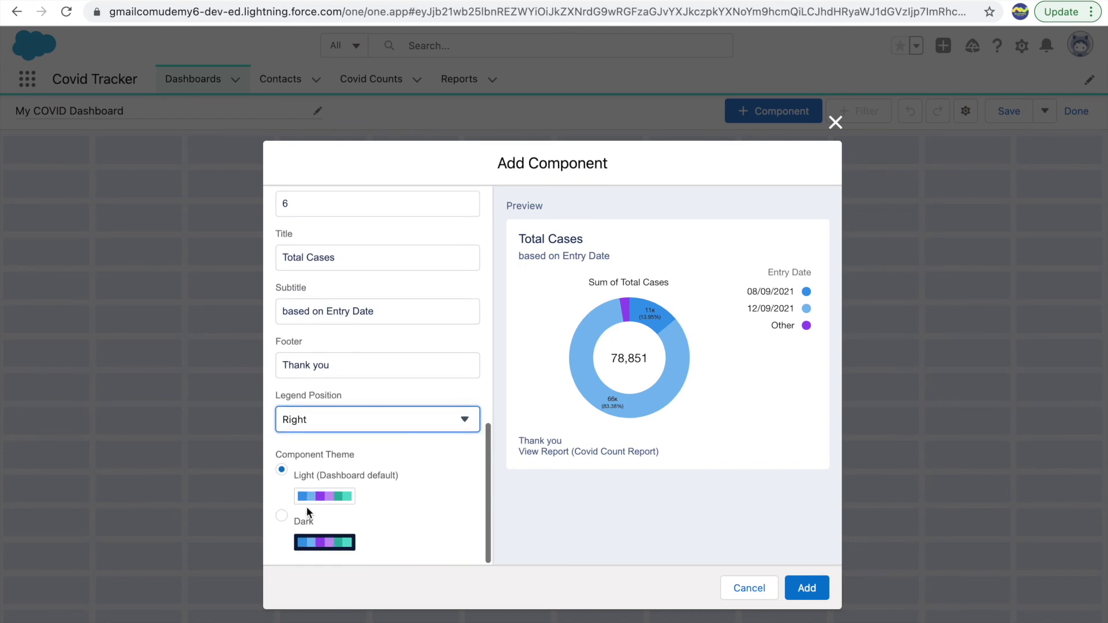
click(281, 515)
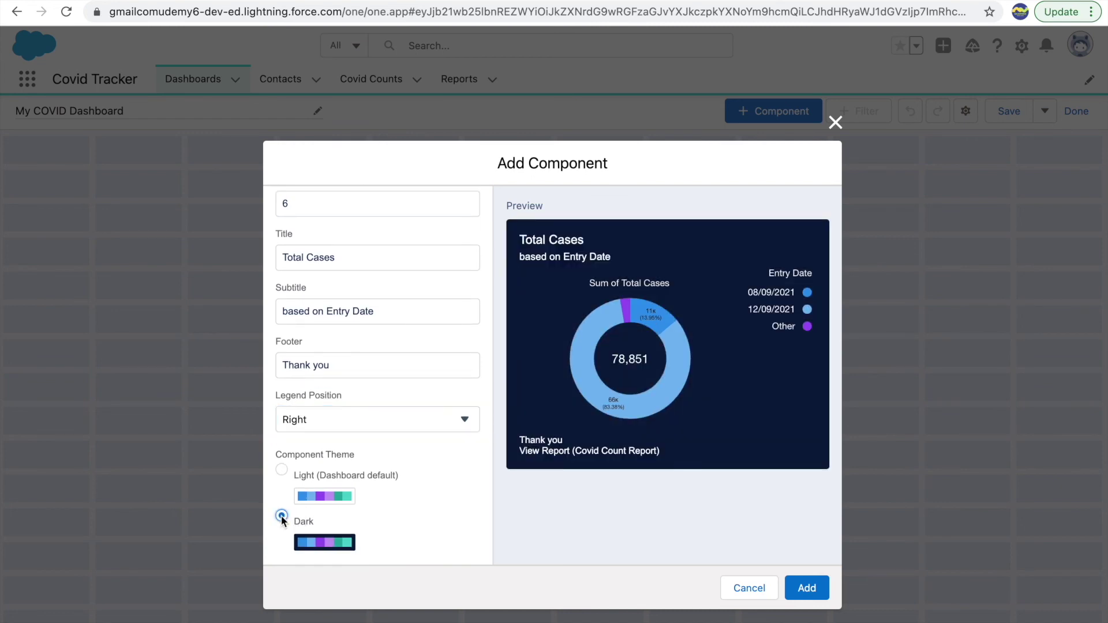
click(795, 584)
Enlarge the Total Cases component to seven columns by eleven rows, then save the dashboard and finish editing
click(238, 287)
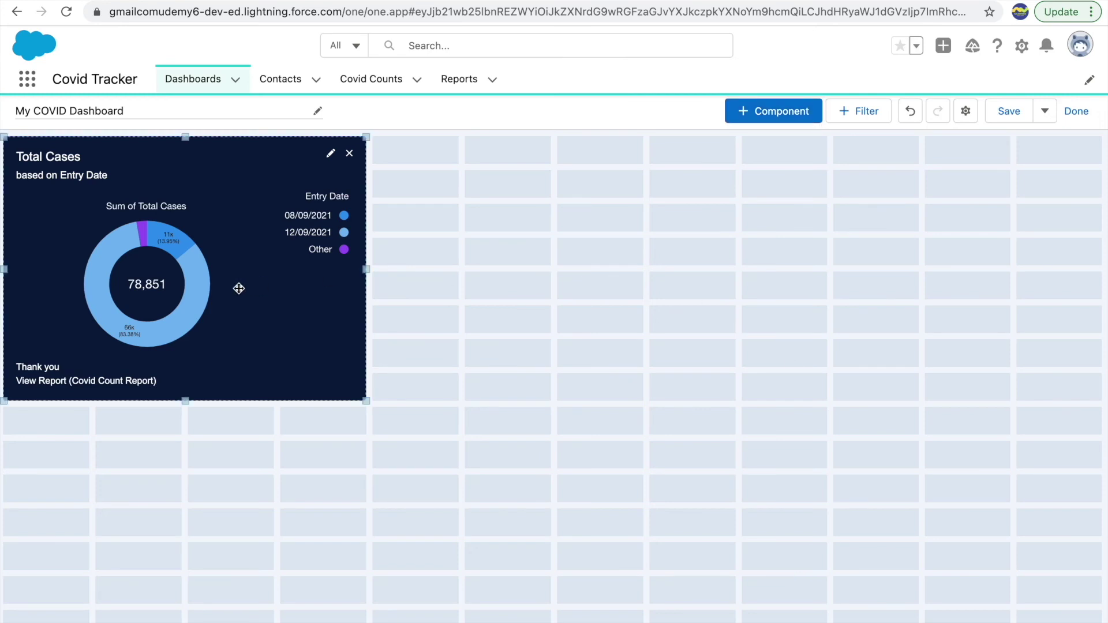
drag(367, 401, 645, 506)
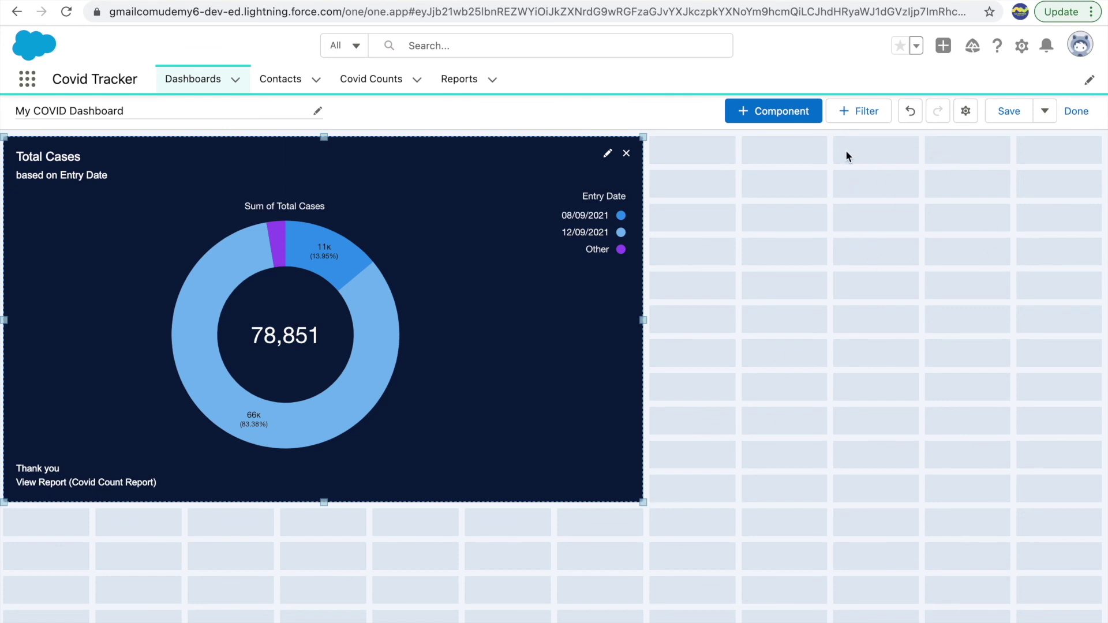
click(998, 112)
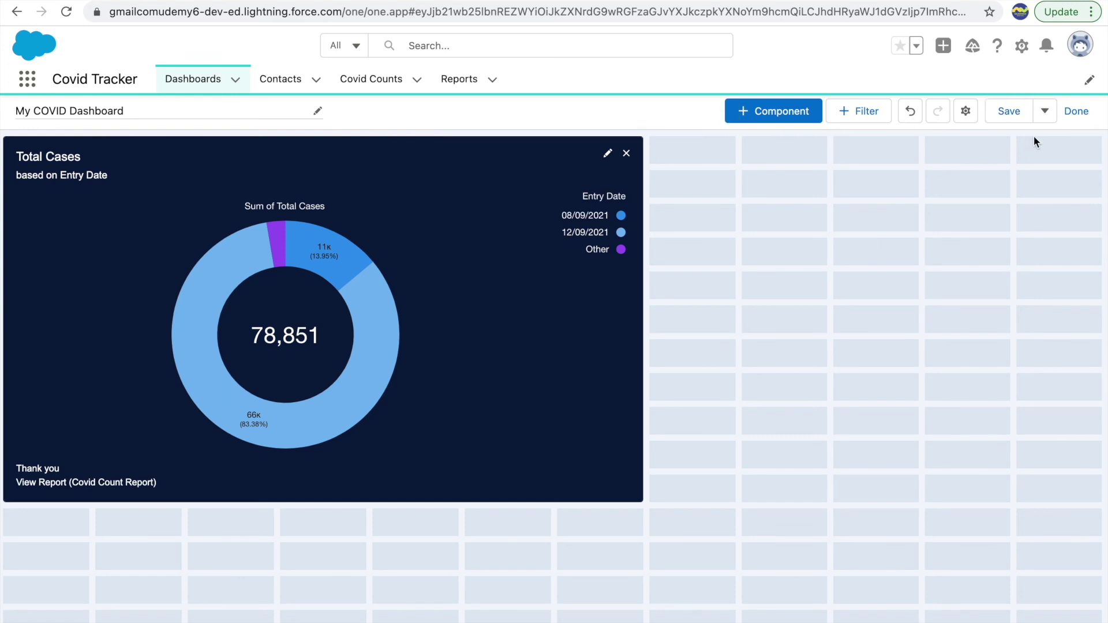
click(1076, 111)
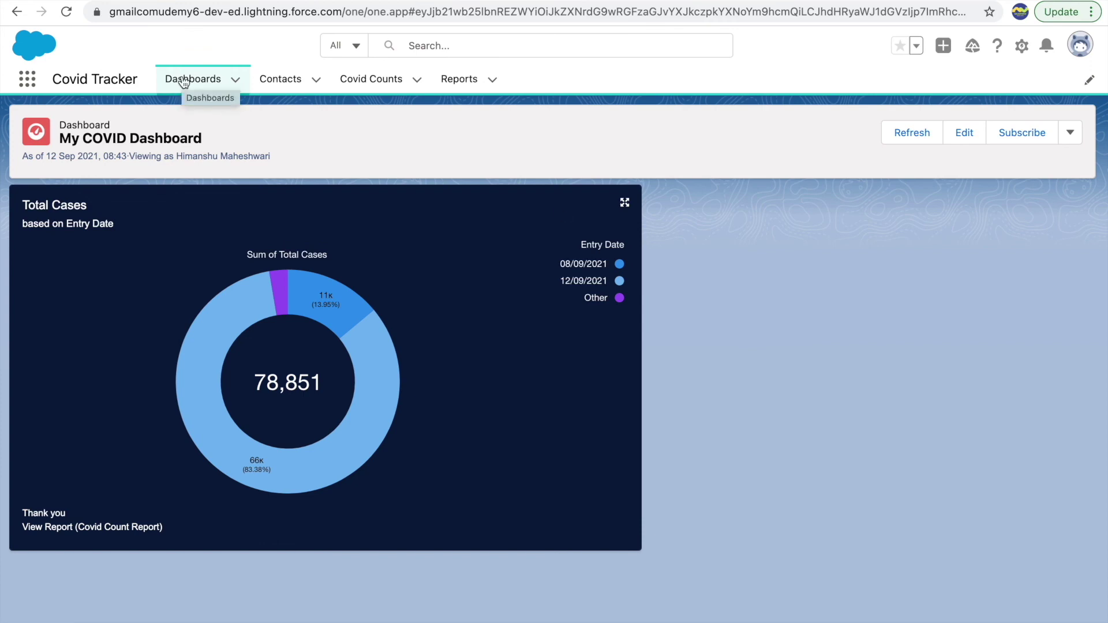
Try to refresh My COVID Dashboard twice, dismissing the notification each time
click(914, 135)
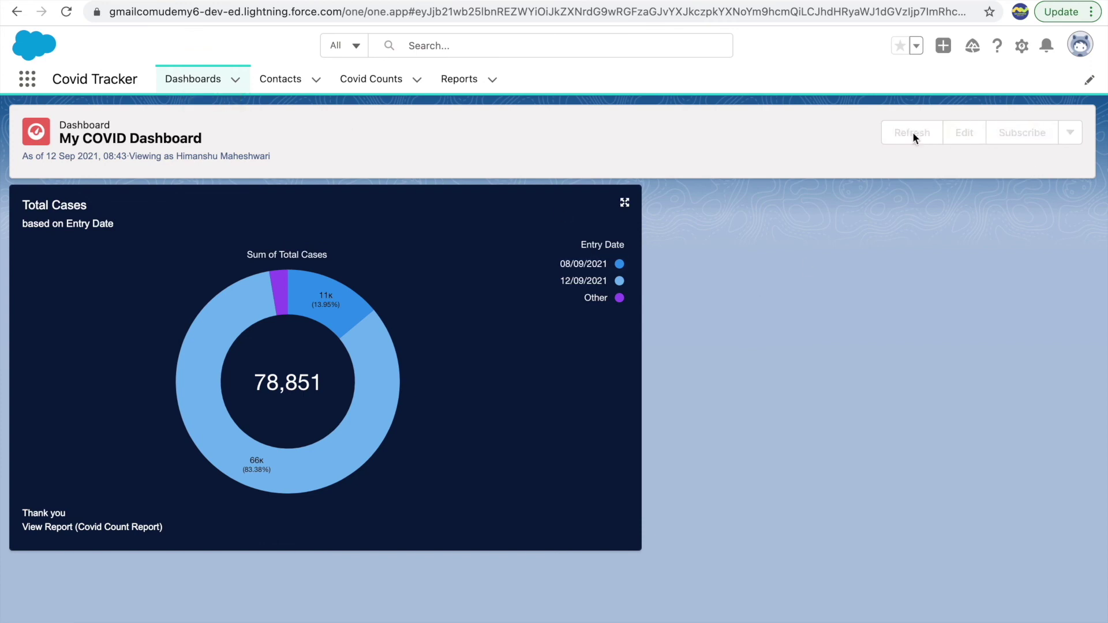
click(744, 120)
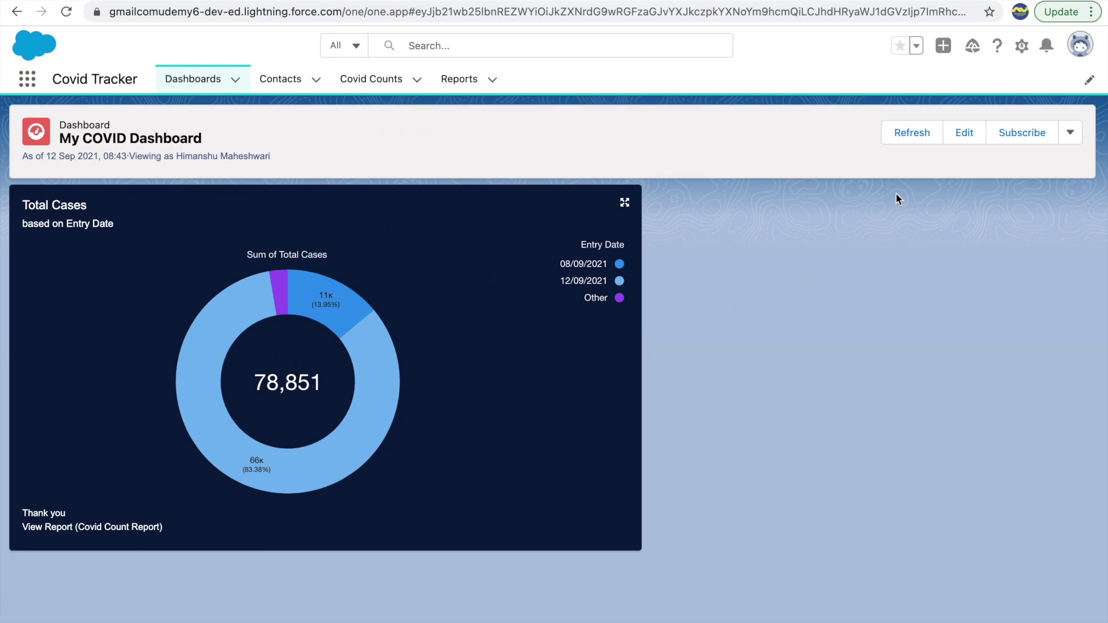
click(912, 133)
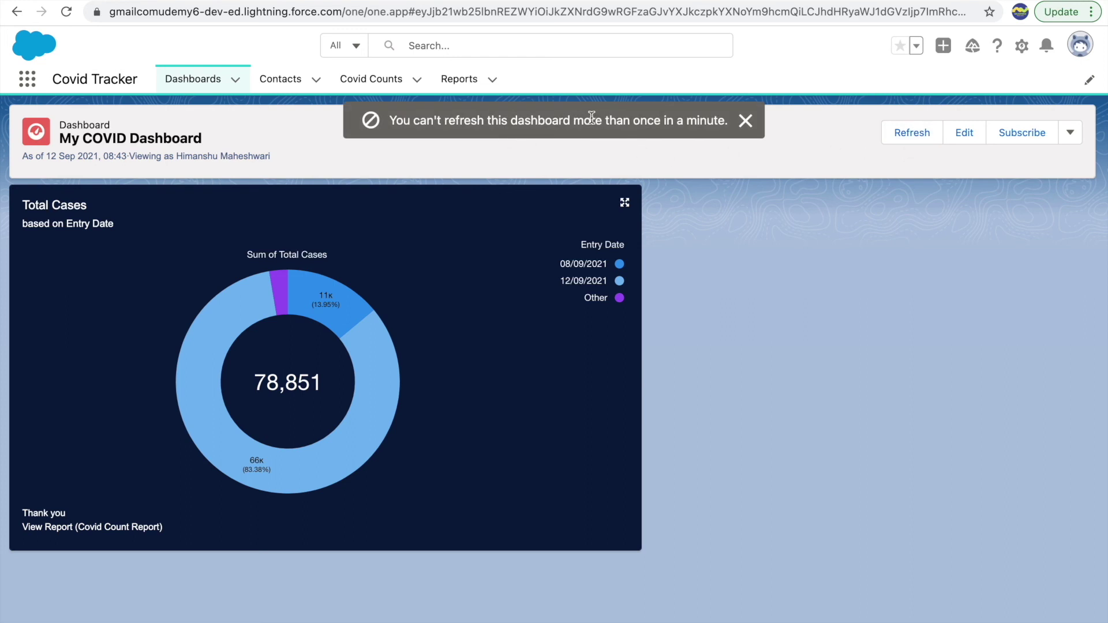
click(745, 121)
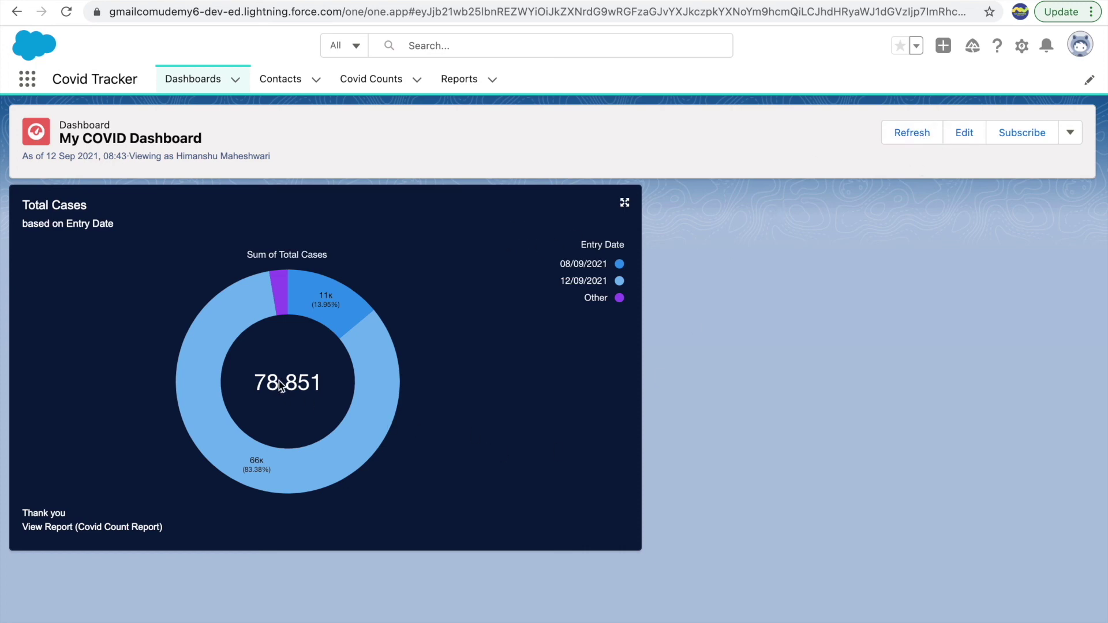
Inspect the donut chart's segments and open the Covid Count Report behind the Total Cases component
mouse_move(323, 295)
mouse_move(282, 290)
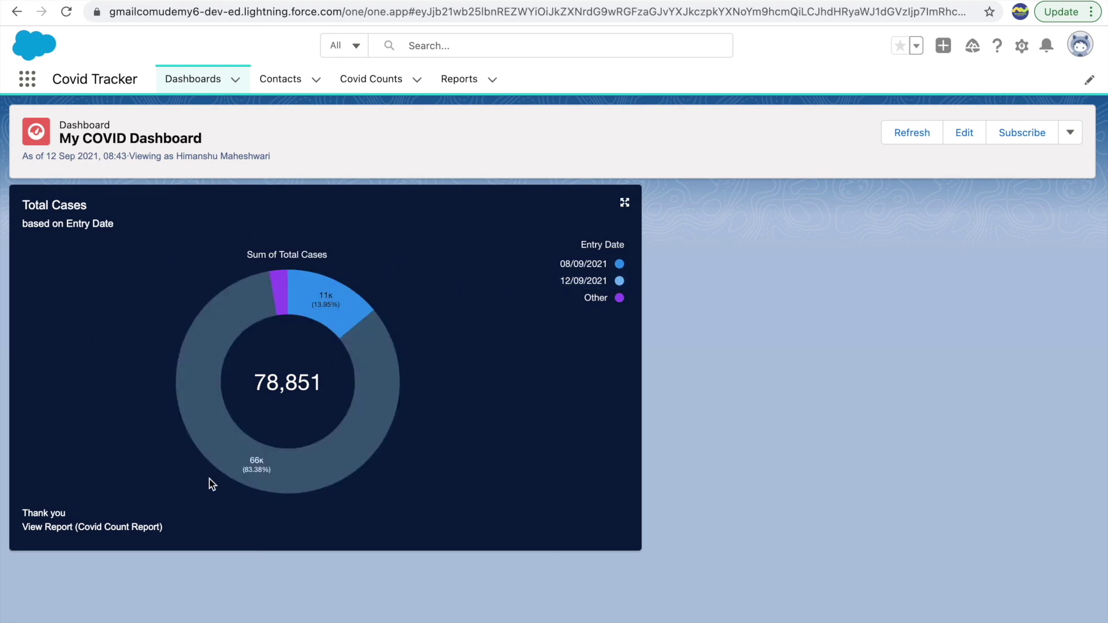
click(88, 528)
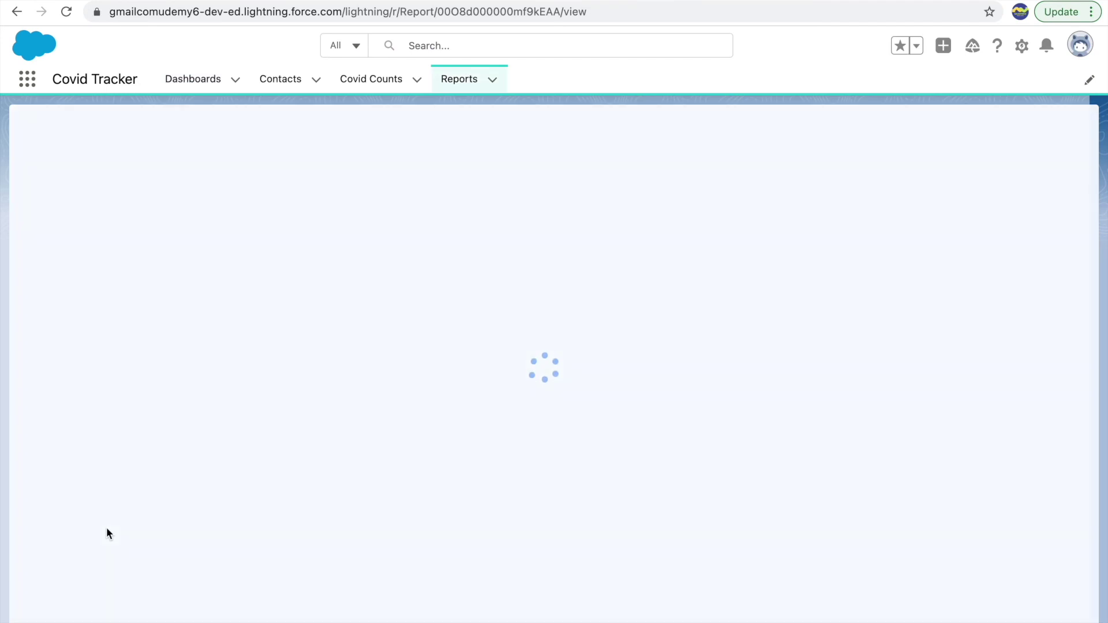